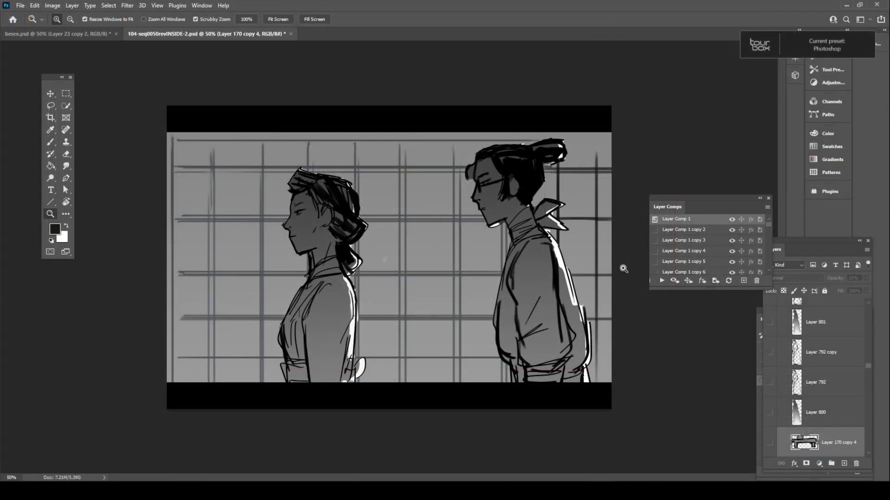
Step: Step through the storyboard's layer comps from Layer Comp 1 to Layer Comp 1 copy 22 to review the shot
key("Down")
key("Down")
key("Down")
key("Down")
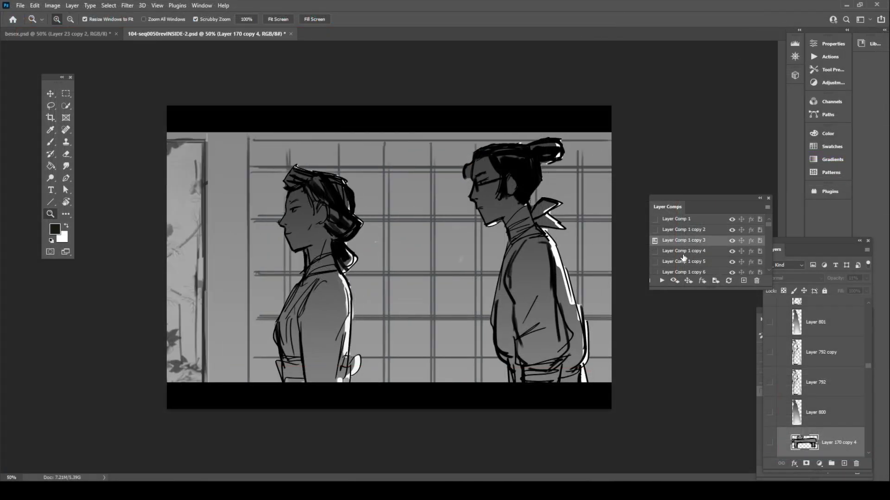
key("Up")
key("Up")
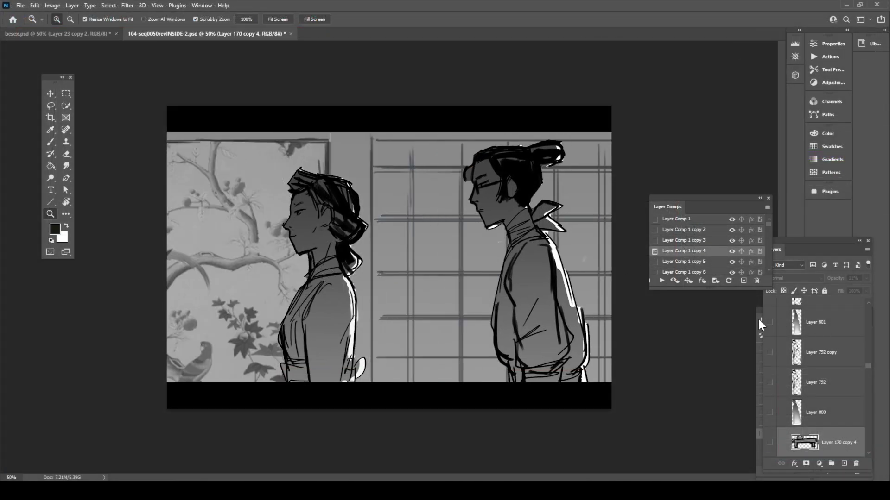
key("Down")
key("Down")
key("Down")
key("Down")
key("Down")
key("Down")
key("Down")
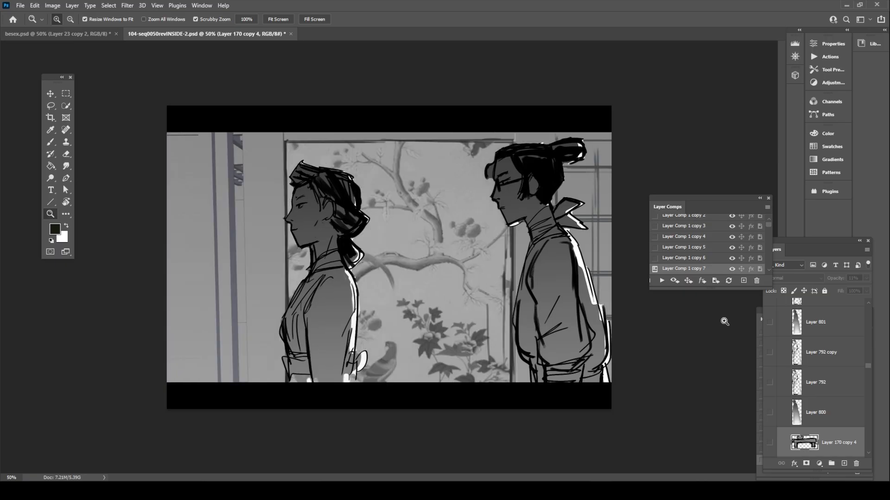
key("Down")
key("Down")
key("Down")
key("Down")
key("Down")
key("Down")
key("Down")
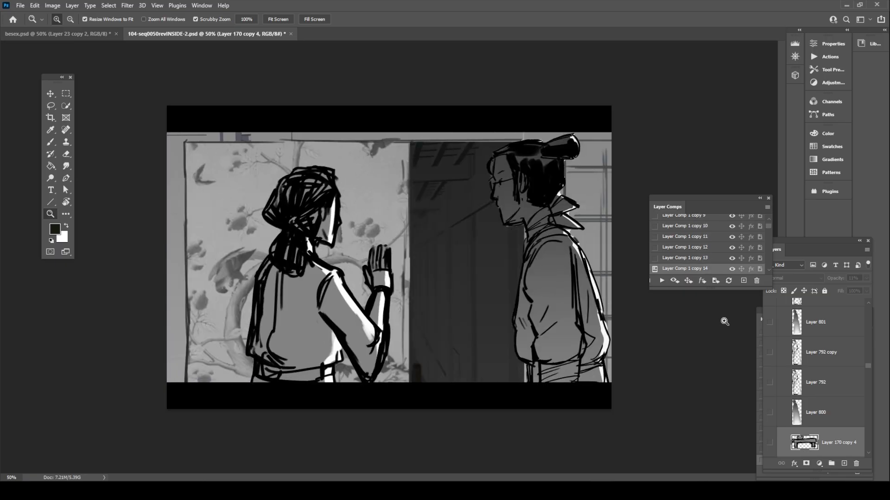
key("Down")
key("Down")
key("Down")
key("Down")
key("Down")
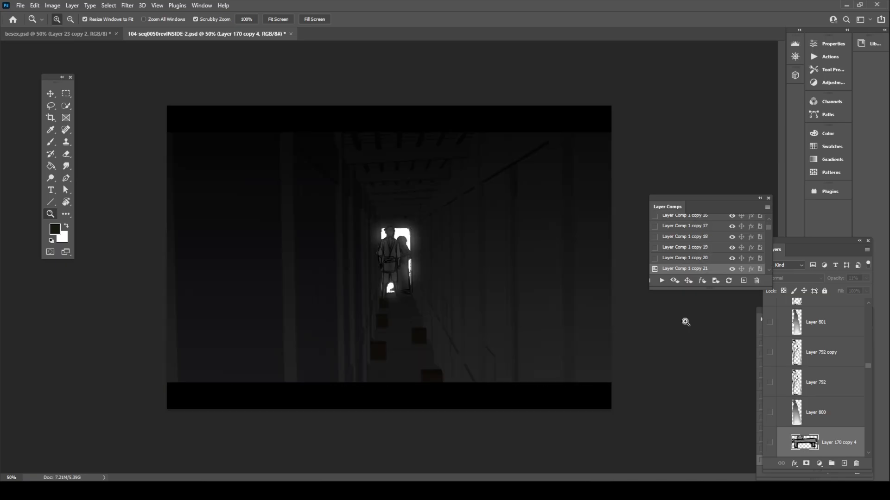
key("Down")
Step: Bring the bottom of the layer stack into view and replay the first layer comps to compare which pannereffic groups each one displays
left_click_drag(867, 366, 861, 456)
key("Up")
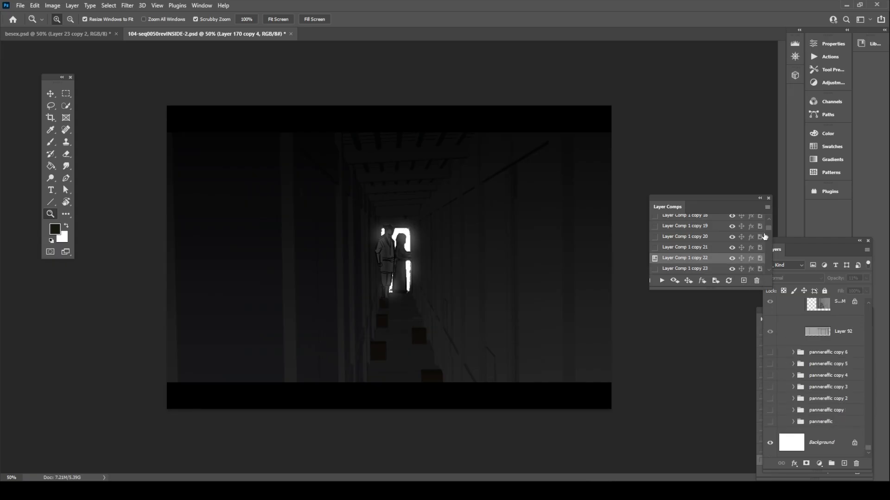
left_click_drag(767, 229, 764, 218)
left_click(659, 233)
key("Down")
key("Down")
key("Down")
key("Down")
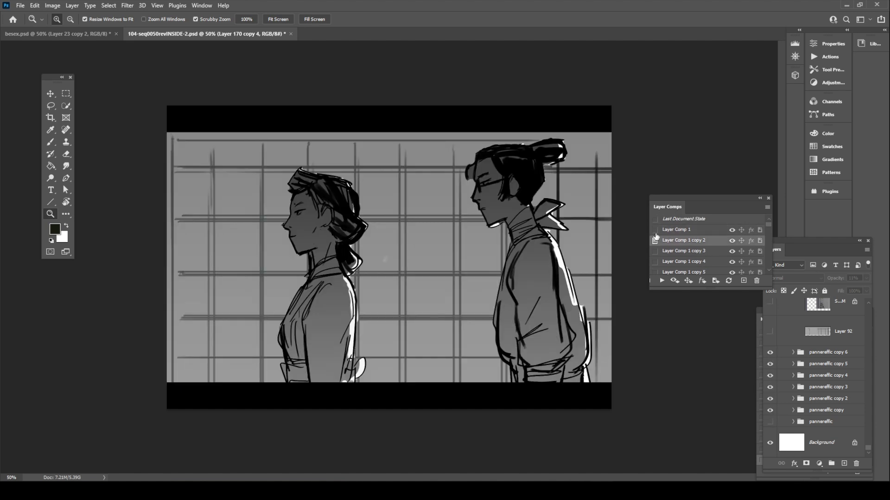
key("Down")
key("Down")
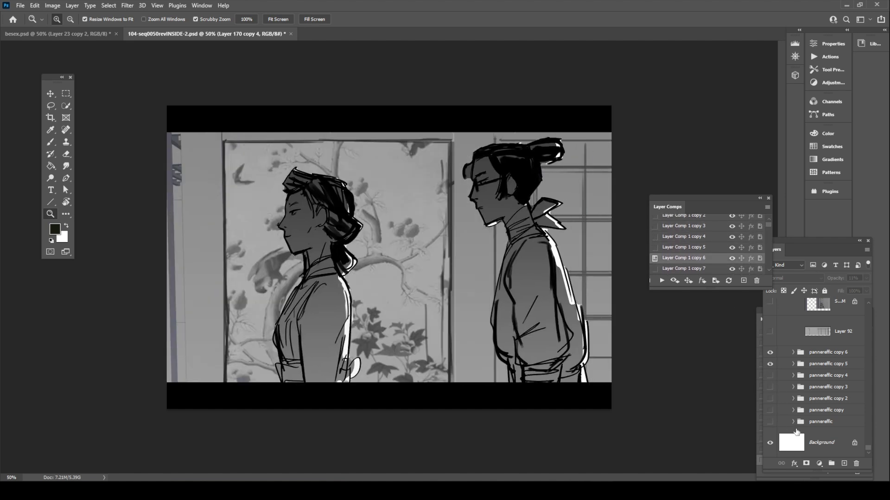
key("Up")
key("Up")
key("Up")
key("Up")
key("Up")
key("Up")
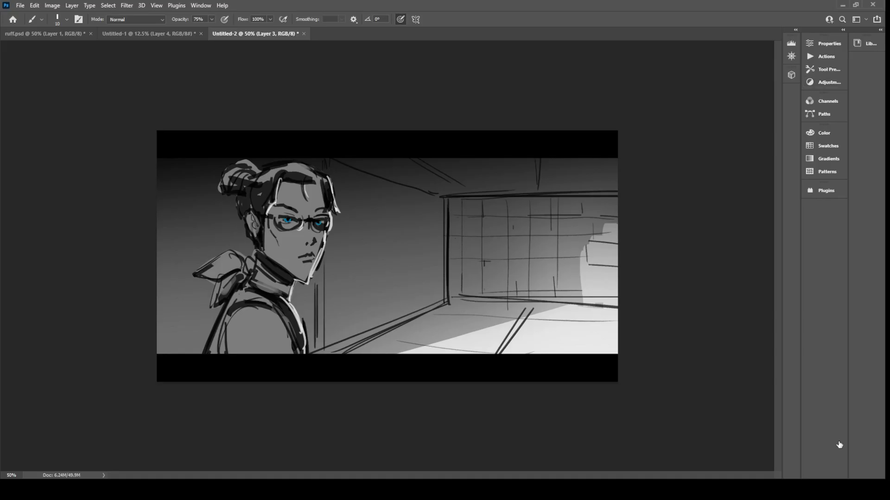
Step: Add a new layer in Untitled-2 and brush strokes over the character's hair and the edge of the face
key("ctrl+shift+alt+n")
key("i")
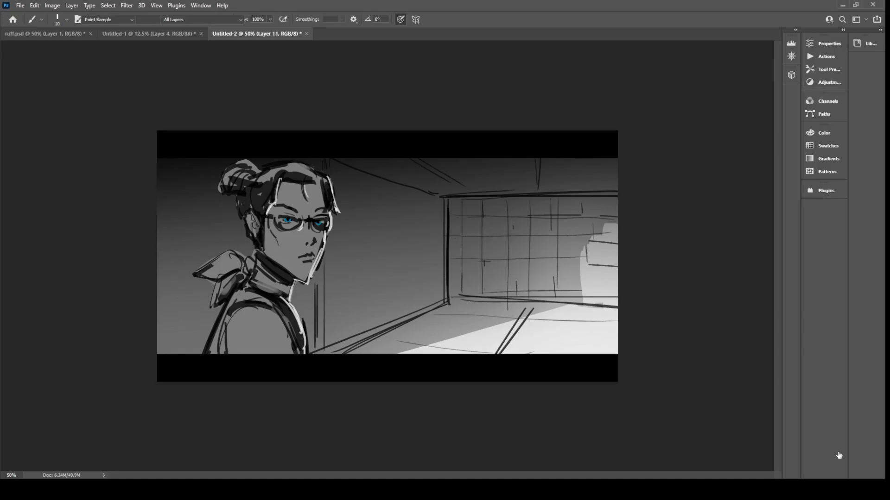
key("b")
left_click_drag(327, 173, 343, 214)
left_click_drag(274, 175, 269, 212)
left_click_drag(334, 217, 325, 238)
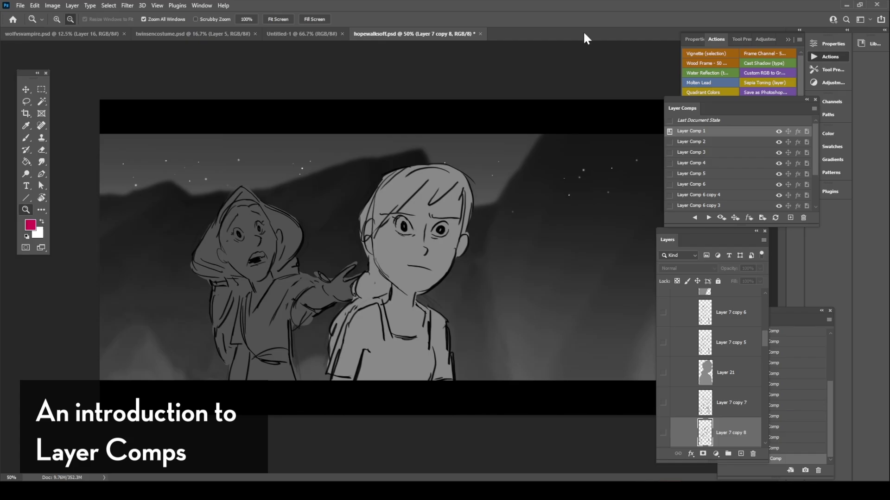
Step: Cycle repeatedly through the layer comps of hopewalksoff.psd to examine the character animation and how layer visibility changes
key("Right")
key("Right")
key("Right")
key("Right")
key("Right")
key("Right")
key("Right")
key("Right")
key("Right")
key("Right")
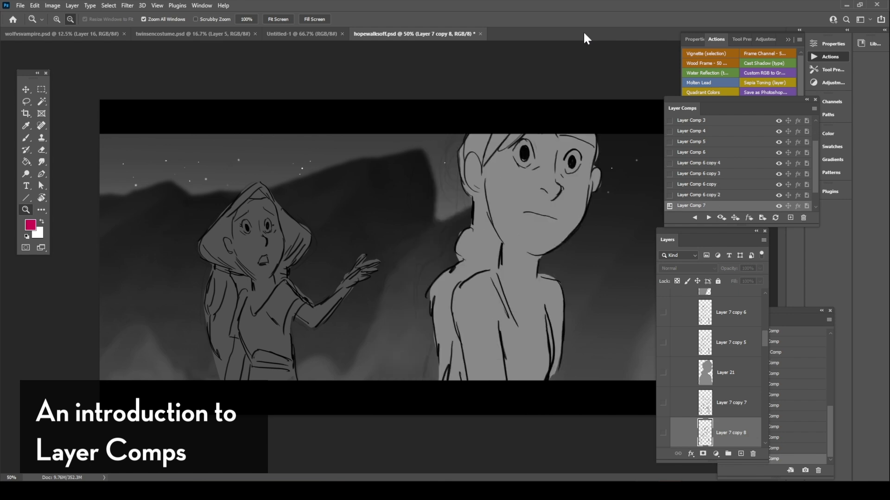
key("Right")
key("Right")
key("Right")
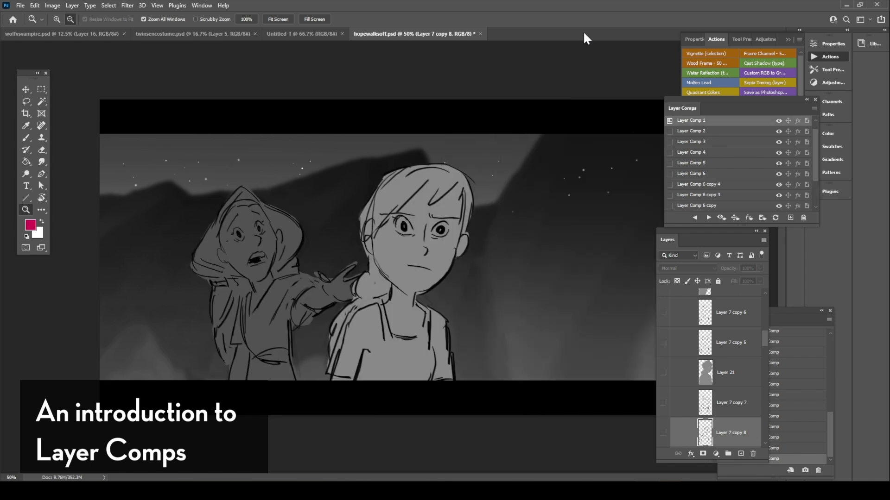
key("Right")
key("Right")
key("Right")
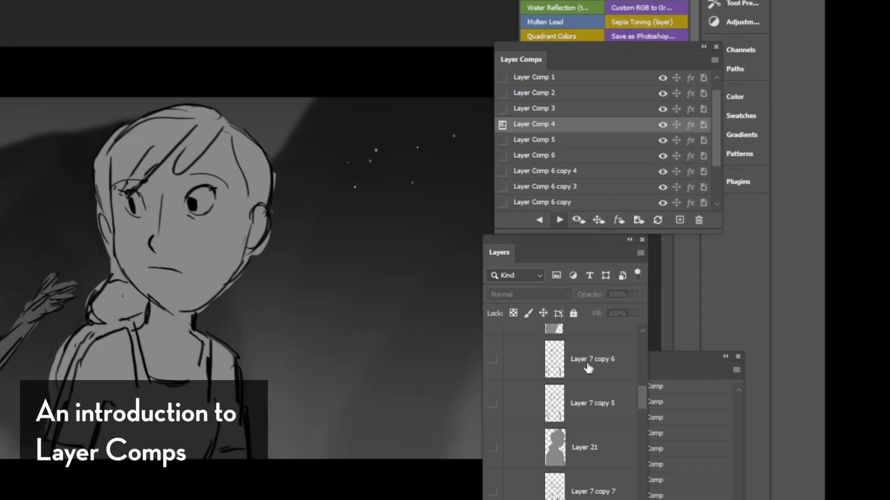
key("Right")
key("Right")
key("Right")
key("Right")
key("Right")
key("Right")
key("Right")
key("Right")
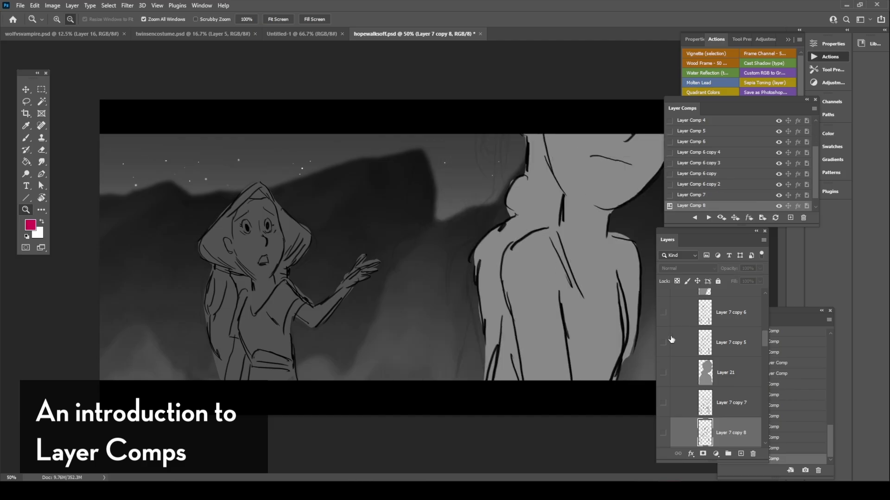
key("Right")
key("Right")
key("Right")
key("Right")
key("Right")
key("Right")
key("Right")
key("Right")
key("Right")
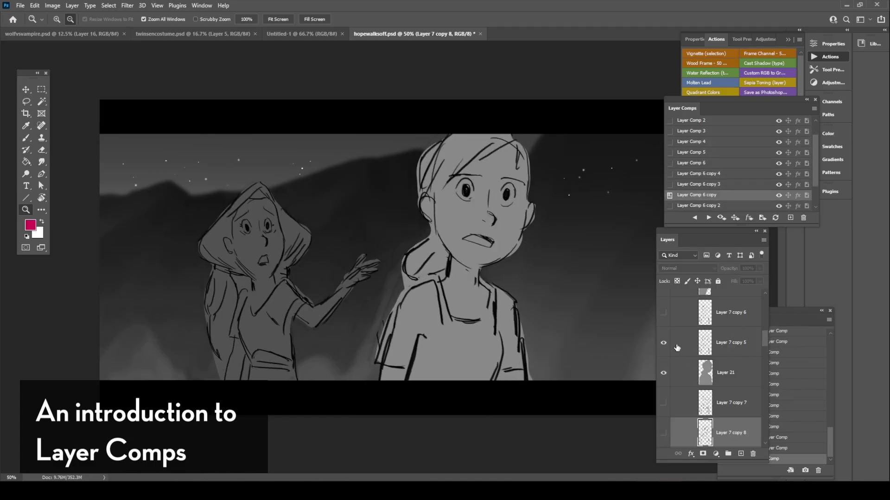
key("Right")
key("Right")
key("Right")
key("Right")
key("Right")
key("Right")
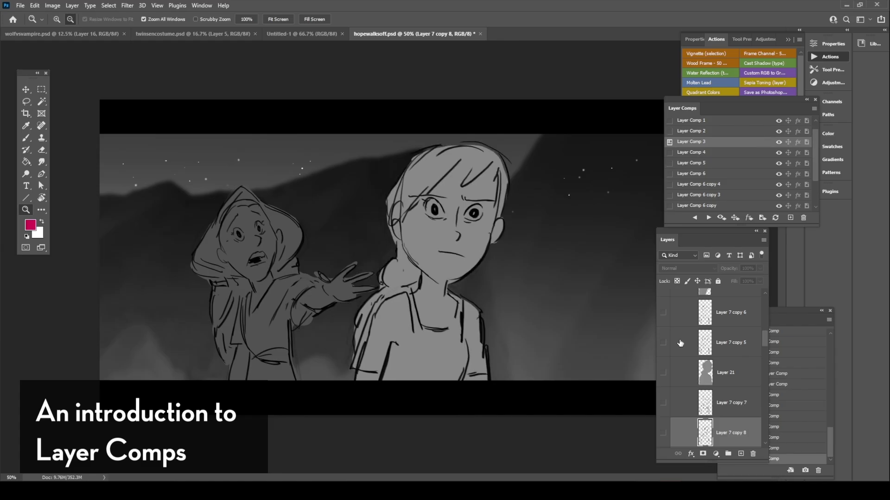
key("Right")
key("Right")
key("Right")
key("Right")
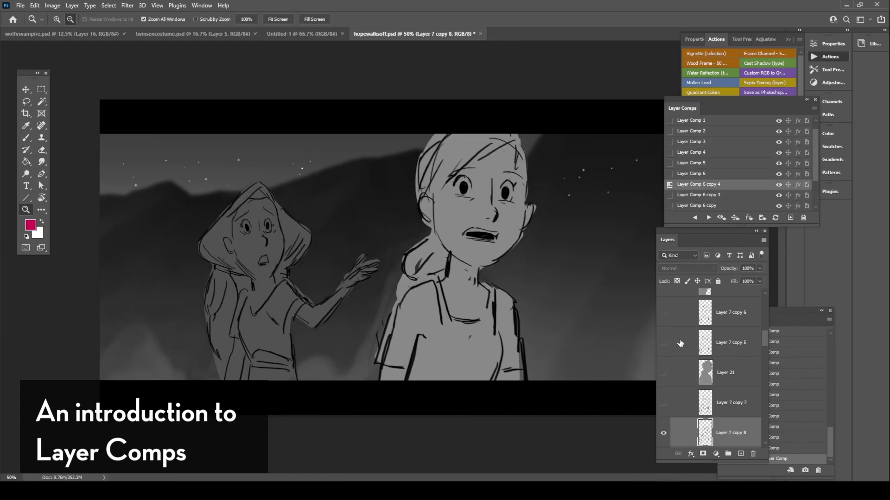
key("Left")
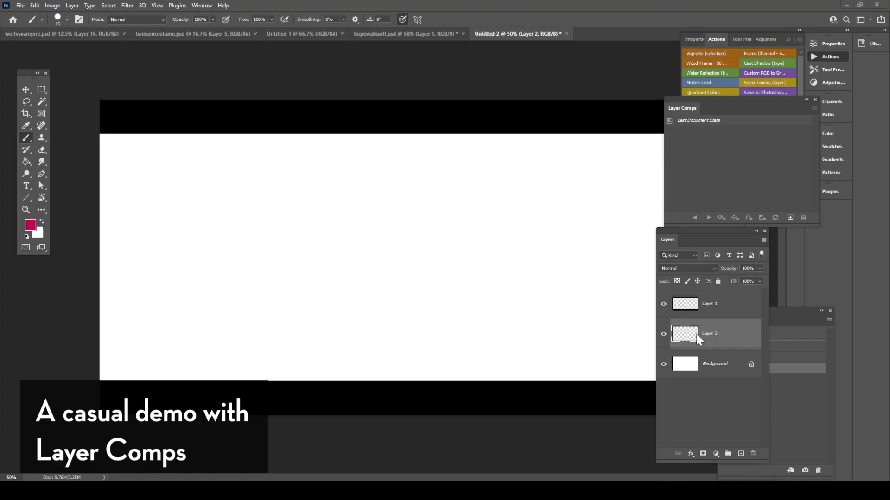
Step: Set the foreground color to black and sketch a boy's head, face, hair and neck on Layer 2
left_click(32, 227)
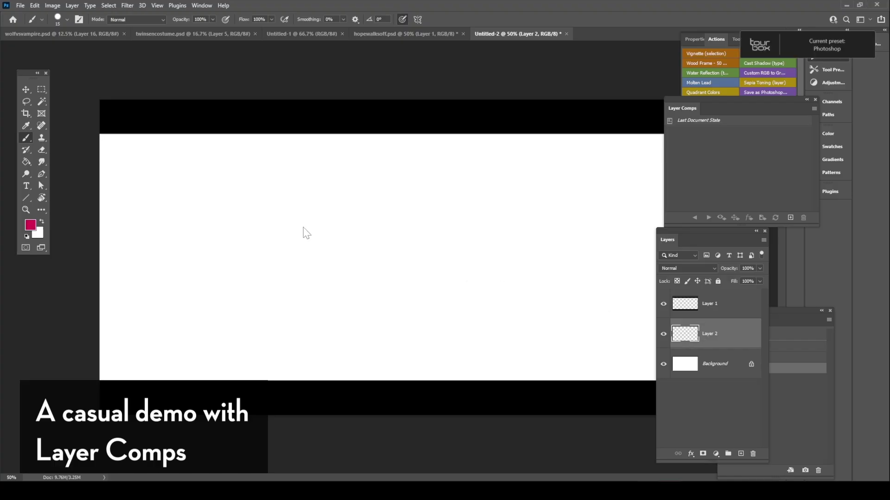
left_click_drag(647, 371, 641, 410)
left_click_drag(582, 308, 551, 307)
left_click(710, 268)
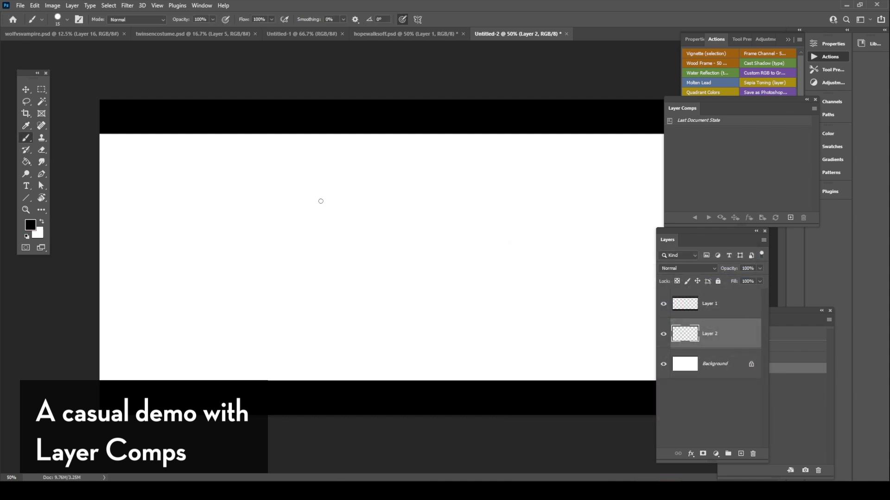
mouse_move(307, 190)
left_mouse_down()
mouse_move(378, 188)
mouse_move(375, 262)
left_mouse_up()
left_click_drag(381, 210, 370, 273)
left_click_drag(295, 202, 294, 247)
left_click_drag(301, 258, 342, 292)
left_click_drag(311, 218, 332, 226)
left_click_drag(347, 190, 356, 245)
mouse_move(288, 176)
left_mouse_down()
mouse_move(352, 149)
mouse_move(408, 195)
left_mouse_up()
left_click_drag(315, 276, 250, 331)
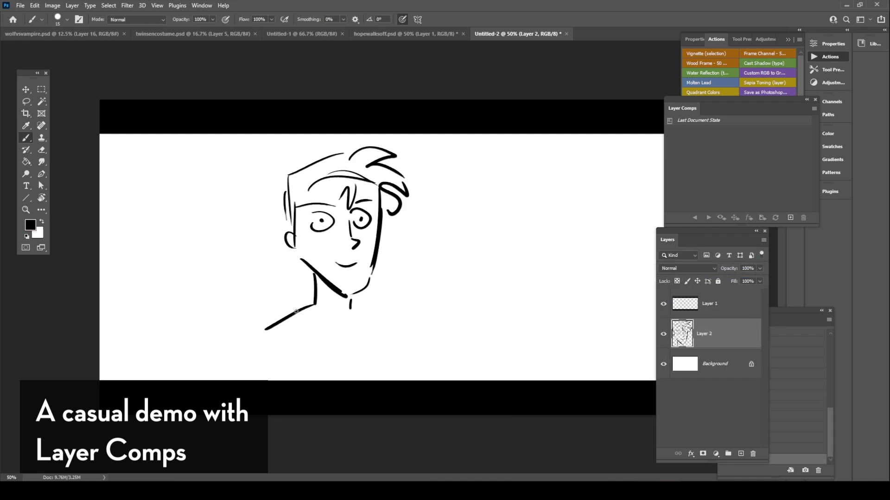
Step: Draw the boy's shoulders and arms, and move the finished sketch toward the left side of the frame
left_click_drag(357, 313, 417, 380)
left_click_drag(253, 343, 252, 380)
left_click(25, 89)
left_click_drag(352, 199, 296, 204)
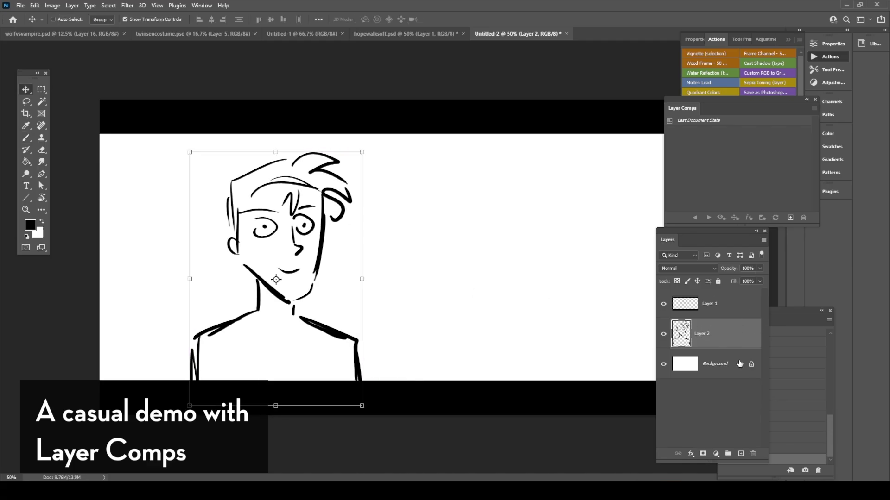
Step: Add a new layer above Background and draw a horizon with horizontal and converging perspective lines
left_click(719, 366)
left_click(742, 454)
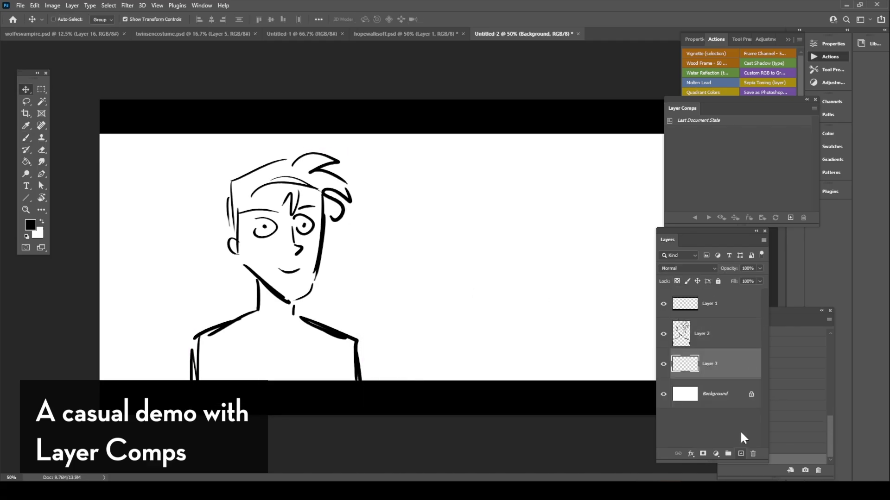
key("b")
left_click_drag(92, 252, 663, 252)
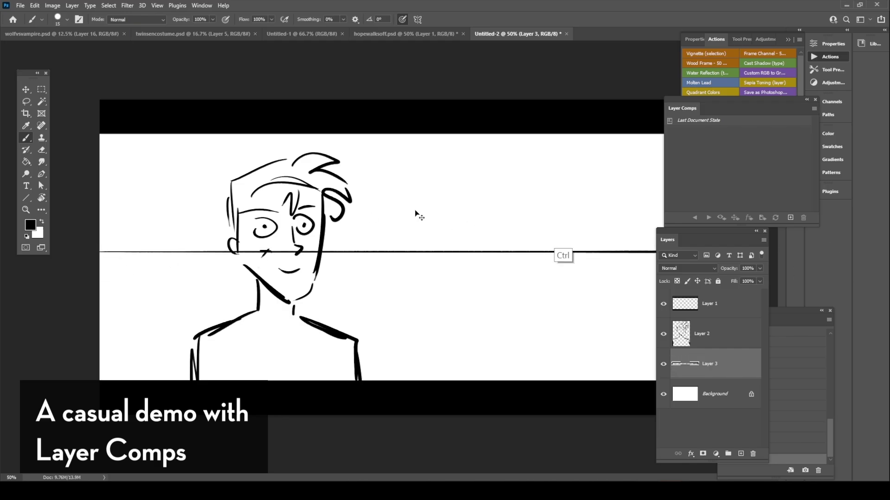
mouse_move(568, 264)
left_mouse_down()
mouse_move(566, 379)
mouse_move(417, 380)
left_mouse_up()
left_click_drag(524, 265, 135, 355)
left_click_drag(656, 265, 172, 266)
left_click_drag(102, 290, 522, 267)
left_click_drag(100, 339, 656, 339)
Step: Sketch trees, a rounded bush, a mountain outline and small ground details around the horizon on Layer 3
left_click_drag(489, 198, 489, 271)
key("ctrl+z")
mouse_move(452, 147)
left_mouse_down()
mouse_move(437, 196)
mouse_move(449, 188)
mouse_move(490, 204)
left_mouse_up()
mouse_move(465, 203)
left_mouse_down()
mouse_move(473, 213)
mouse_move(467, 295)
left_mouse_up()
mouse_move(454, 206)
left_mouse_down()
mouse_move(447, 263)
mouse_move(366, 268)
left_mouse_up()
mouse_move(347, 302)
left_mouse_down()
mouse_move(405, 296)
mouse_move(368, 304)
left_mouse_up()
left_click_drag(404, 149, 410, 241)
left_click_drag(393, 179, 389, 227)
left_click_drag(153, 238, 186, 228)
mouse_move(144, 273)
left_mouse_down()
mouse_move(204, 278)
mouse_move(250, 313)
left_mouse_up()
mouse_move(152, 292)
left_mouse_down()
mouse_move(187, 276)
mouse_move(100, 209)
left_mouse_up()
left_click_drag(492, 303, 505, 291)
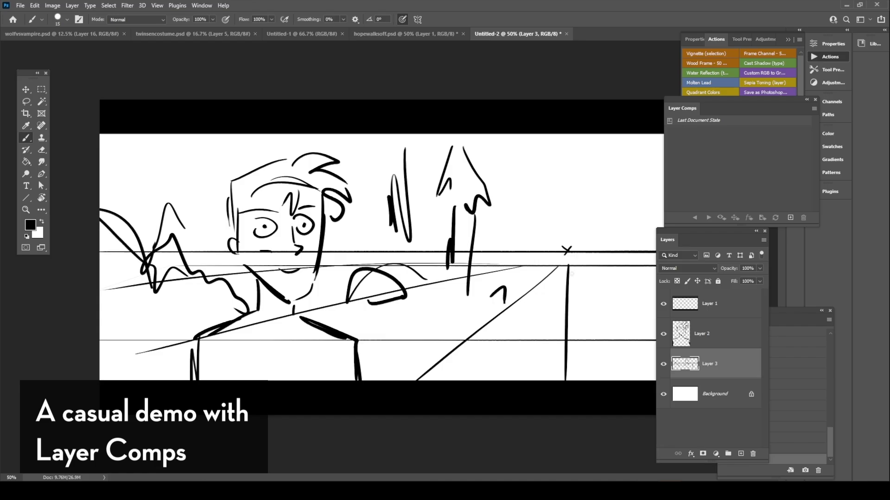
Step: Reduce the opacity of the background sketch on Layer 3 to 18%
left_click_drag(759, 269, 712, 296)
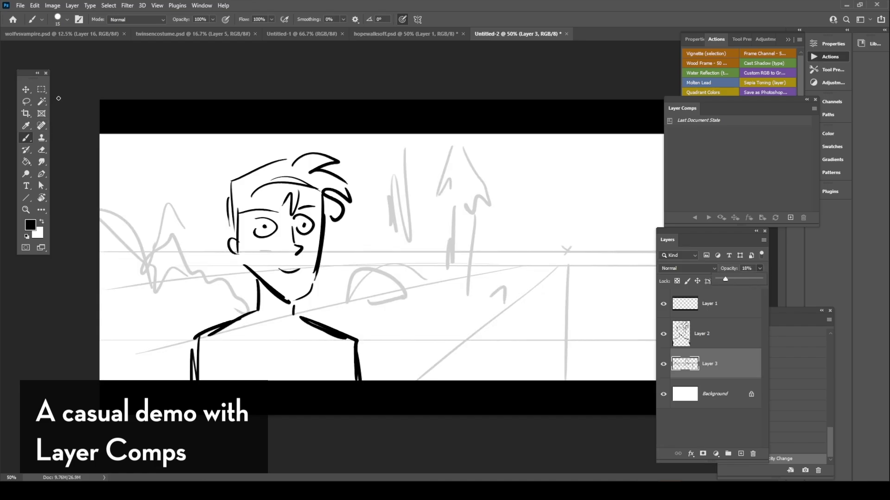
left_click(42, 89)
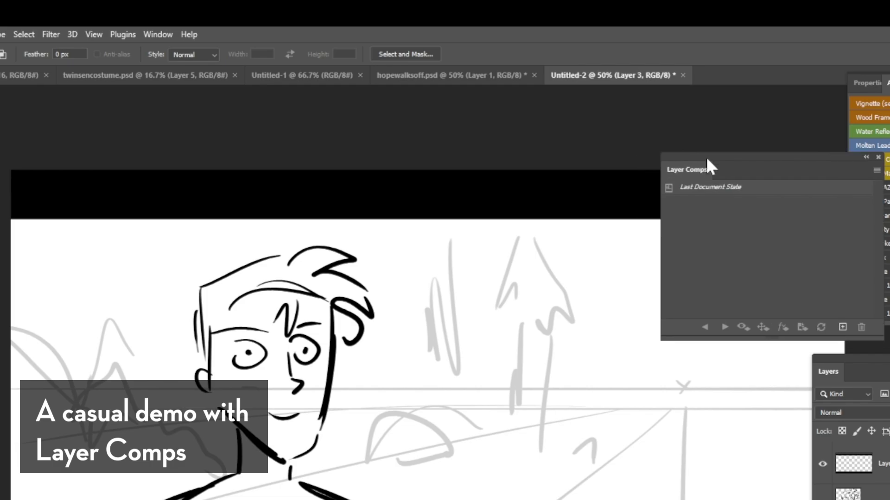
Step: Create a layer comp named Layer Comp 1 that records only layer visibility
left_click(156, 33)
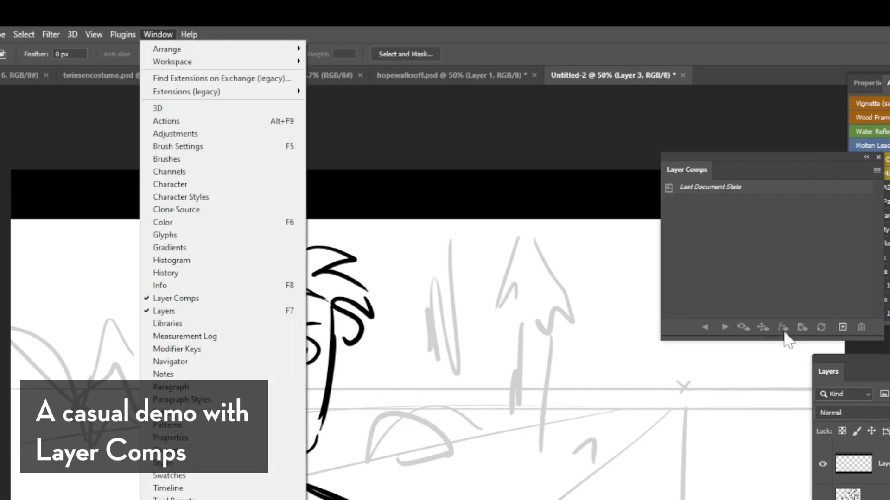
left_click(766, 254)
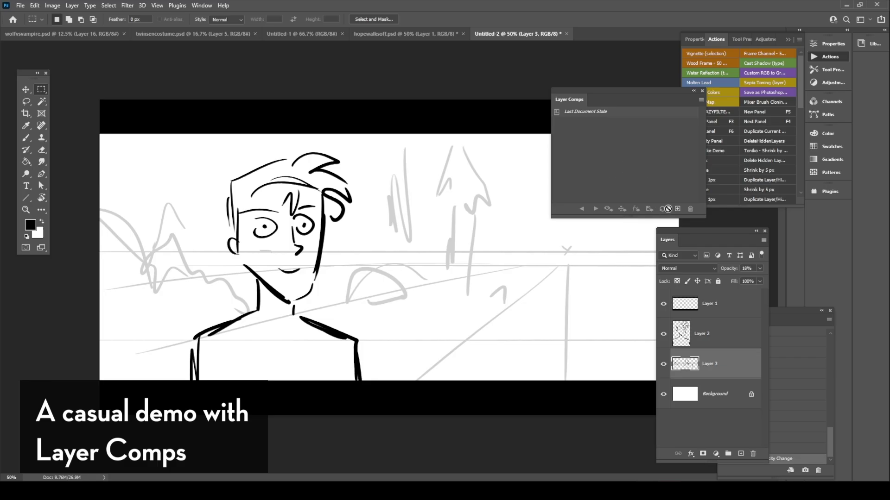
left_click(677, 210)
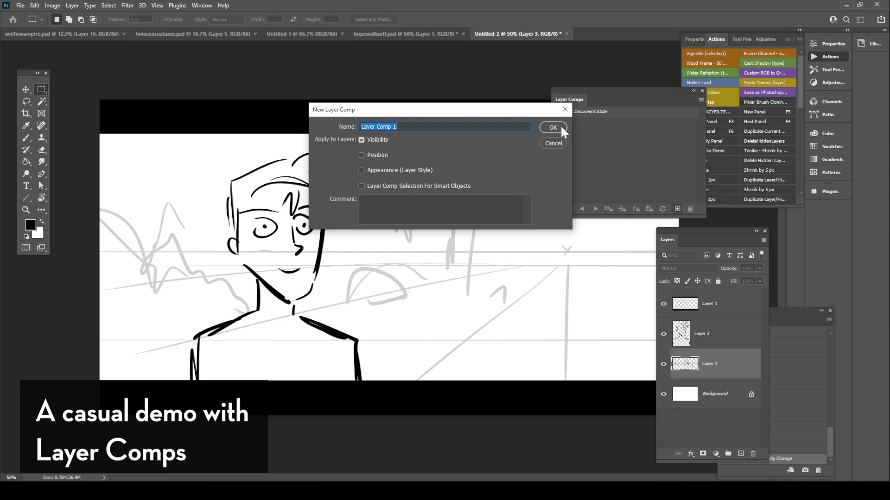
left_click(605, 130)
left_click(558, 128)
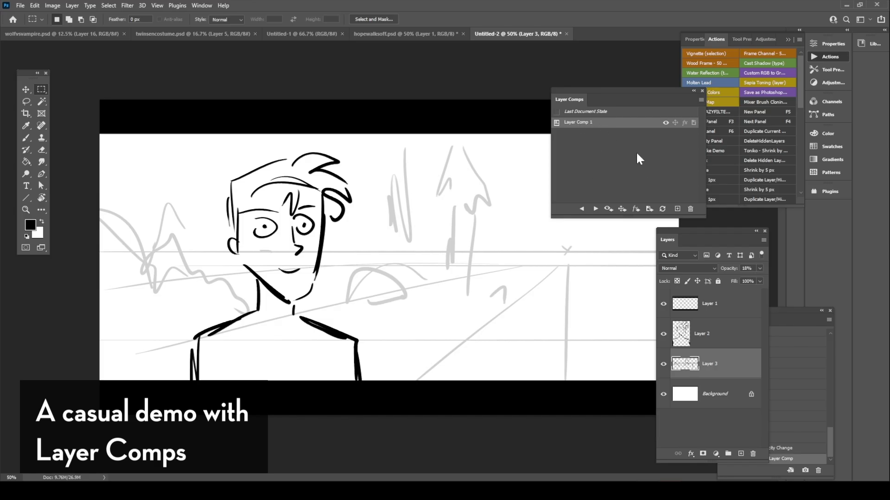
Step: Create a second visibility-only layer comp named Layer Comp 2
left_click(677, 209)
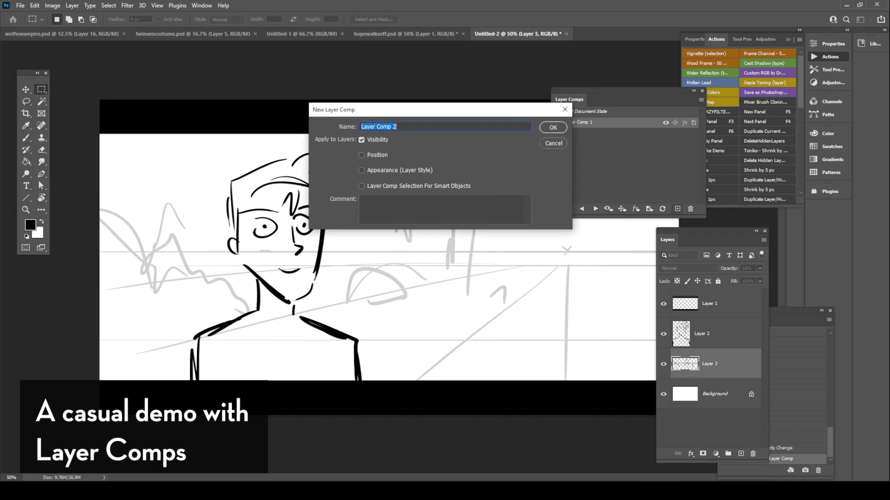
left_click(552, 126)
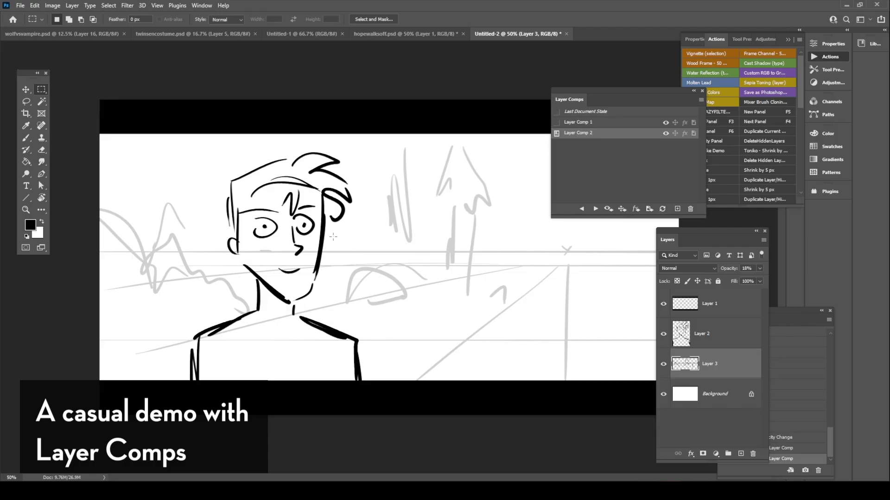
Step: Reduce the opacity of the character sketch on Layer 2 to 17% and add a new layer above it
key("alt+]")
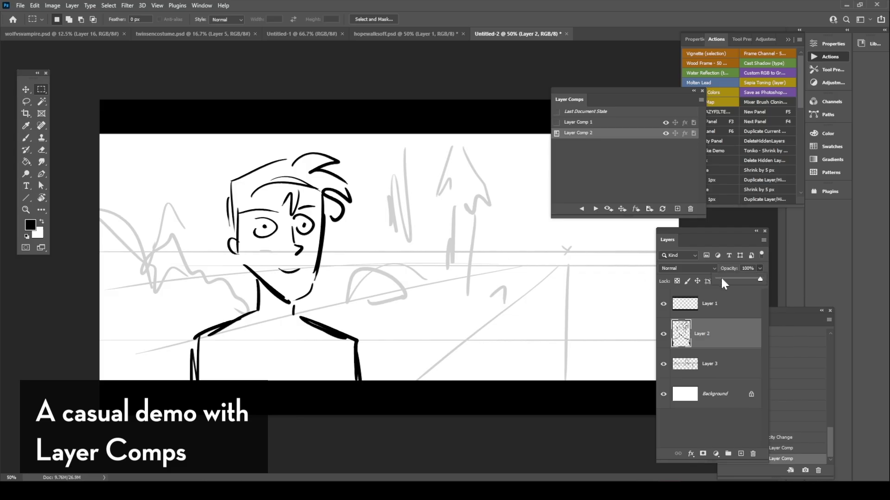
left_click(722, 278)
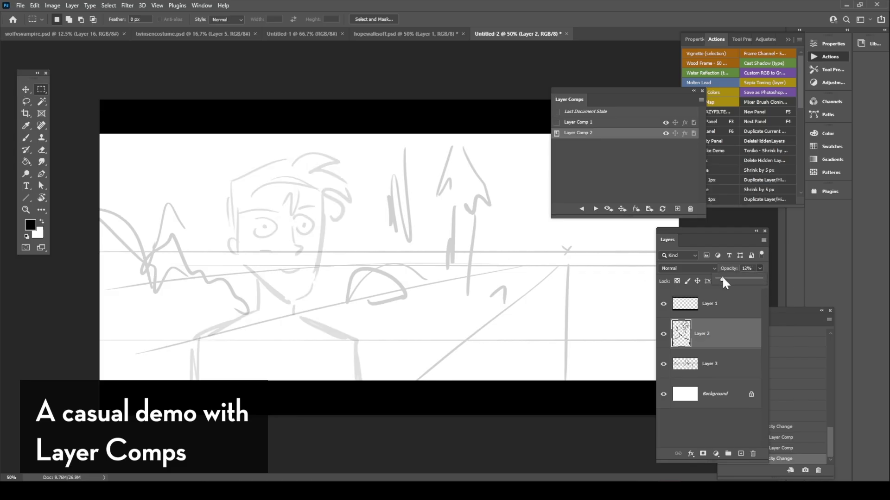
left_click(725, 278)
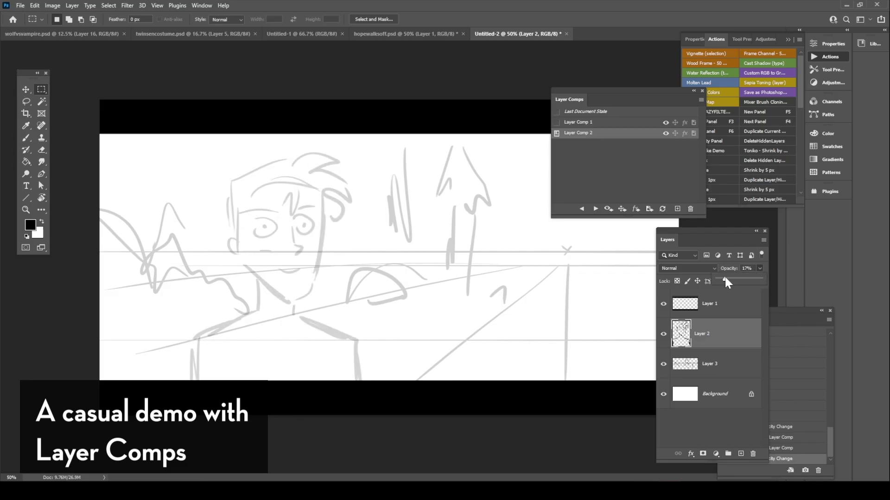
left_click(740, 454)
left_click(741, 454)
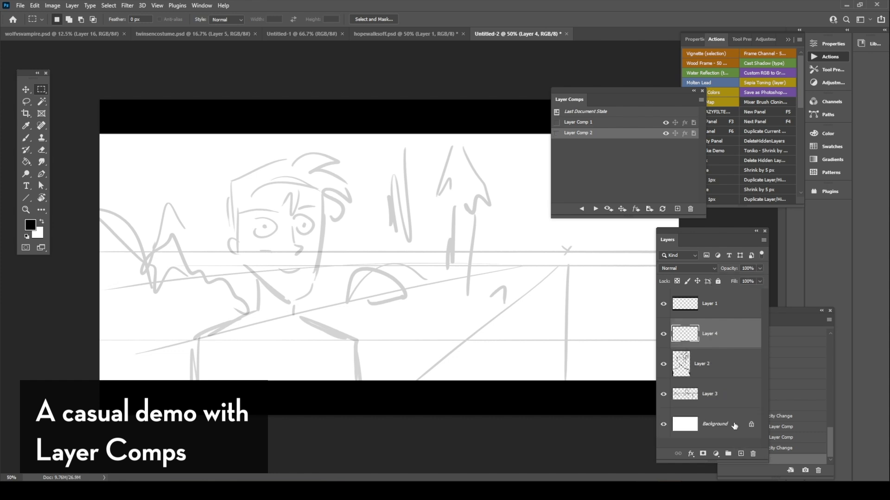
Step: Brush a second character pose over the faded sketch on Layer 4, with closed eyes, open mouth, shoulders and accent marks beside the head
left_click(26, 138)
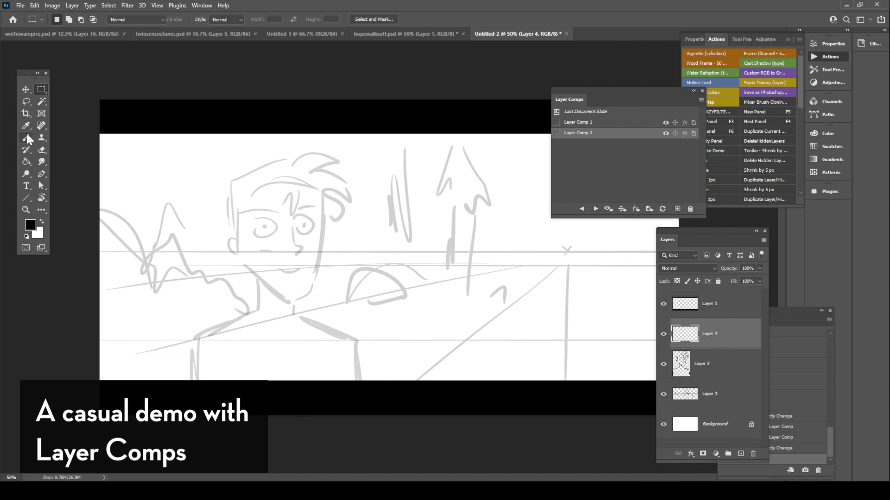
left_click_drag(340, 193, 319, 288)
mouse_move(259, 192)
left_mouse_down()
mouse_move(255, 240)
mouse_move(286, 296)
mouse_move(308, 300)
left_mouse_up()
left_click_drag(266, 226, 292, 228)
left_click_drag(308, 226, 319, 226)
left_click_drag(252, 195, 367, 159)
left_click_drag(285, 262, 312, 268)
left_click_drag(190, 380, 254, 306)
left_click_drag(301, 304, 366, 380)
left_click_drag(377, 191, 402, 175)
left_click_drag(378, 215, 394, 207)
left_click_drag(383, 242, 406, 249)
left_click_drag(254, 137, 261, 138)
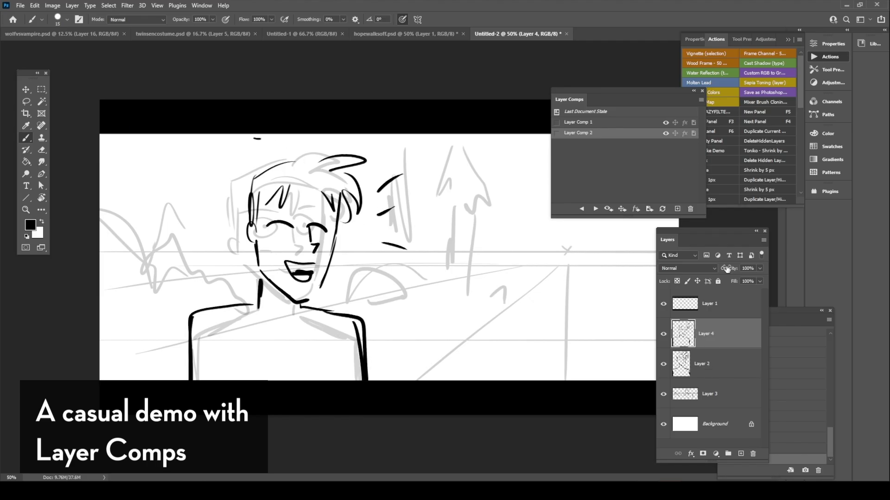
Step: Hide Layer 2, then cycle repeatedly through the layer comps to compare the two poses
left_click(663, 364)
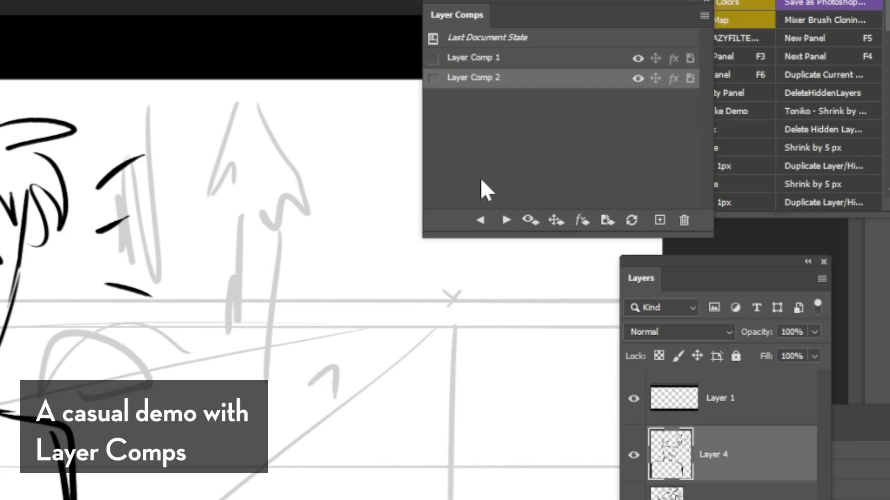
left_click(507, 221)
left_click(508, 225)
left_click(508, 225)
left_click(508, 224)
left_click(508, 225)
left_click(507, 224)
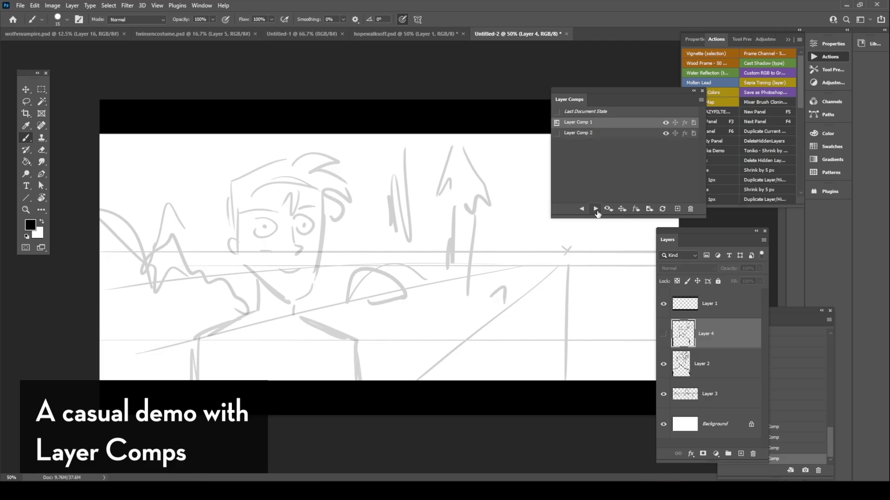
left_click(595, 209)
left_click(595, 209)
left_click(595, 209)
left_click(596, 209)
Step: Restore the opacity of the first character sketch on Layer 2 to 100%
left_click(695, 360)
left_click(759, 268)
left_click_drag(781, 279, 782, 281)
left_click(704, 375)
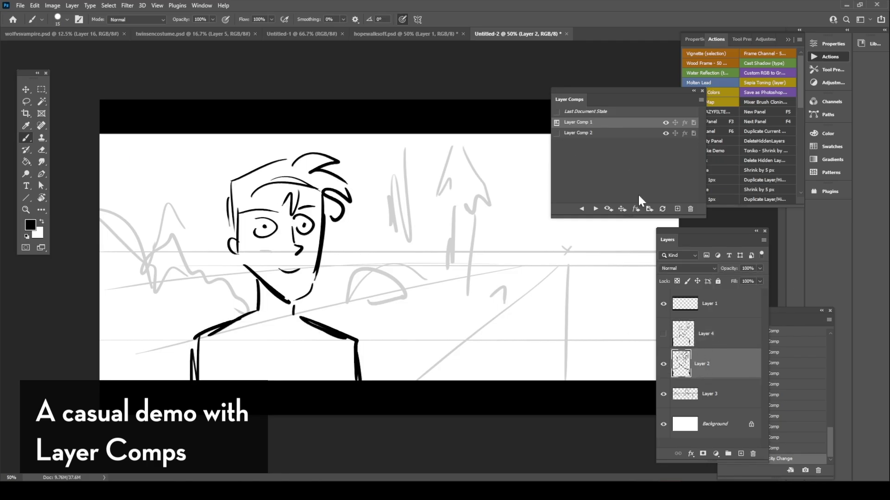
Step: Update Layer Comp 2 so that it hides Layer 2 and shows the new pose on Layer 4
left_click(595, 209)
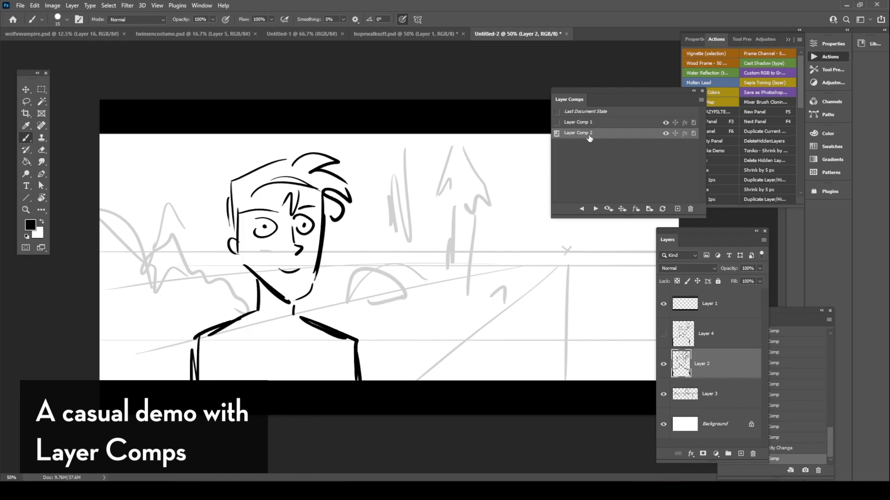
left_click(663, 365)
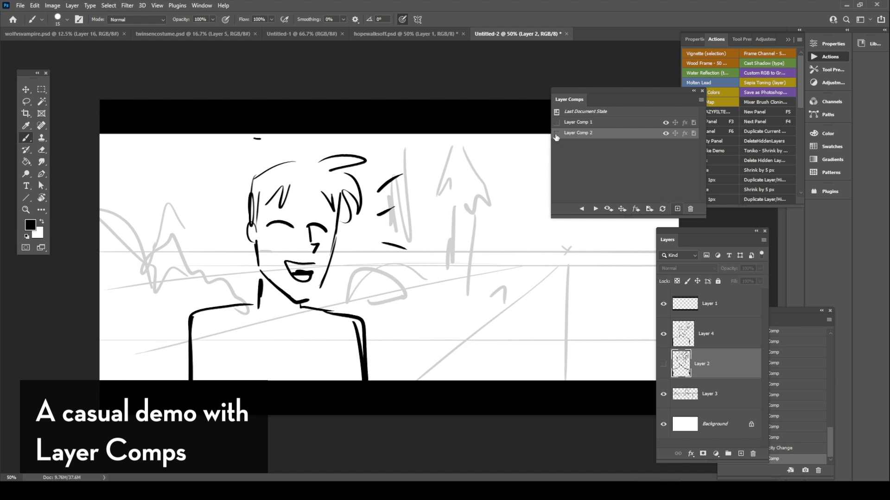
left_click(663, 209)
Step: Alternate between Layer Comp 1 and Layer Comp 2 to play back the two character poses
left_click(594, 209)
left_click(594, 209)
left_click(595, 209)
left_click(595, 209)
left_click(594, 209)
left_click(594, 208)
left_click(595, 209)
left_click(594, 208)
left_click(593, 209)
left_click(594, 209)
left_click(593, 209)
left_click(593, 209)
left_click(593, 209)
left_click(593, 209)
left_click(594, 209)
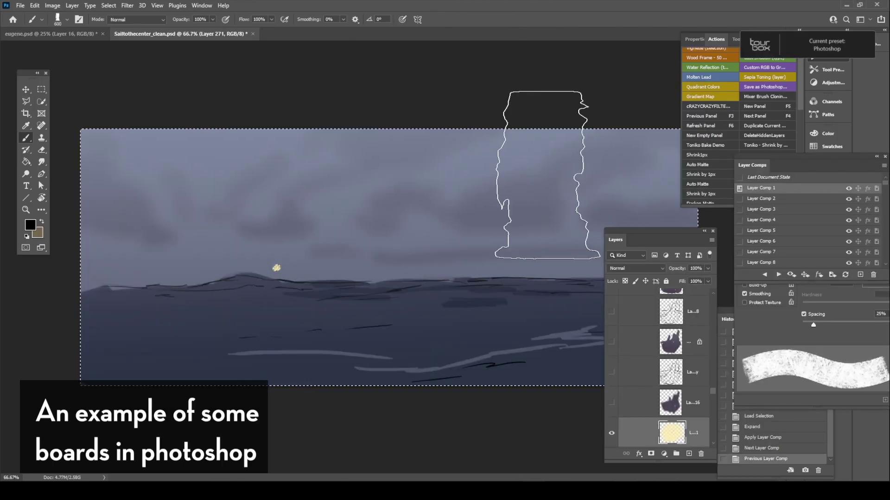
Step: Play forward through the ship storyboard's layer comps in Sailtothecenter_clean.psd, starting from Layer Comp 1
key("F4")
key("F4")
key("F4")
key("F4")
key("F4")
key("F4")
key("F4")
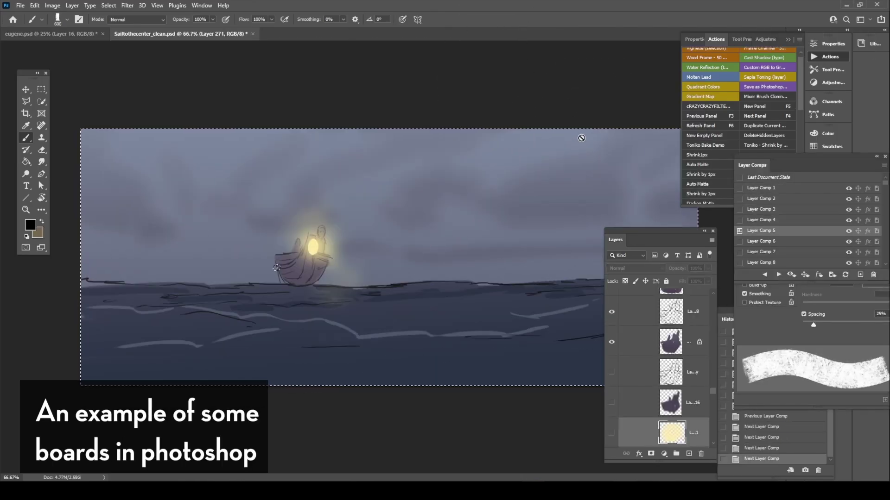
key("F4")
key("F4")
key("F4")
key("F4")
key("F4")
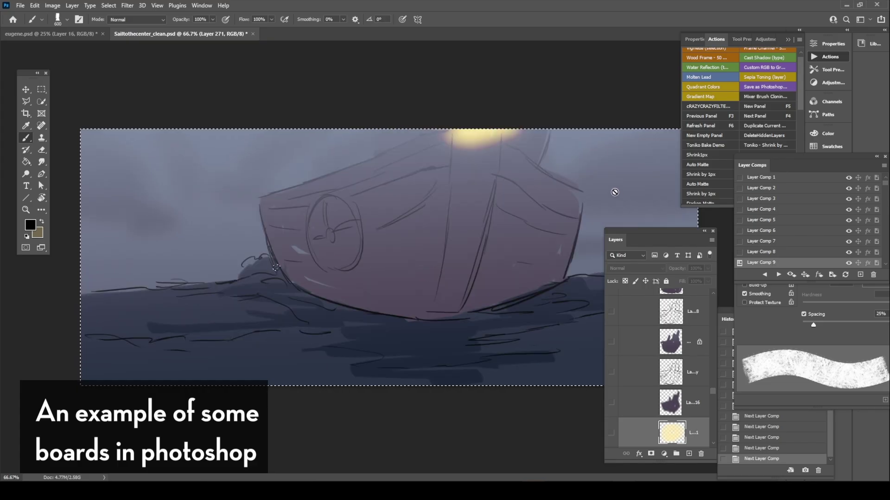
key("F4")
key("F4")
key("F4")
key("F4")
key("F4")
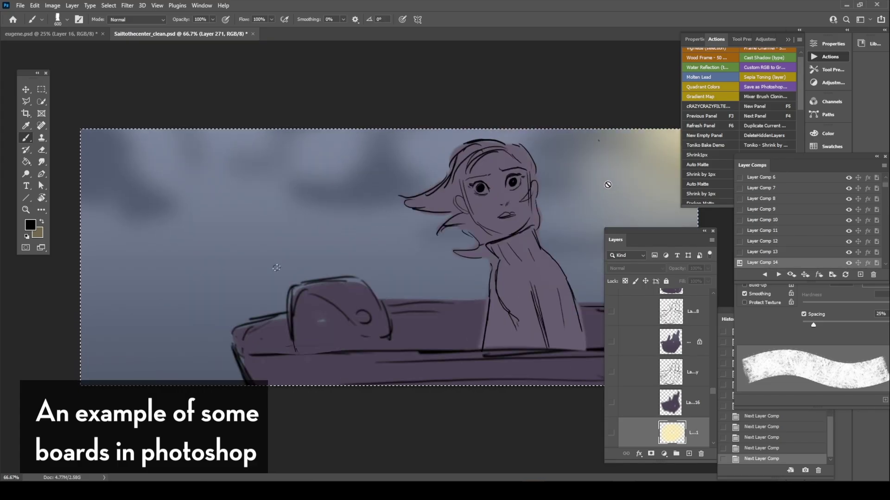
key("F4")
key("F4")
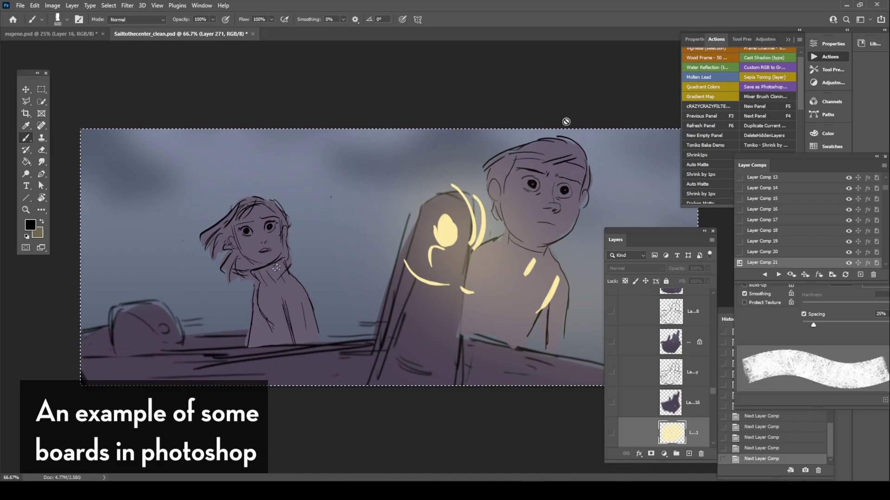
key("F4")
key("F4")
key("F4")
key("F4")
key("F4")
key("F4")
key("F4")
key("F4")
key("F4")
key("F4")
key("F4")
key("F4")
key("F4")
key("F4")
key("F4")
key("F4")
key("F4")
key("F4")
key("F4")
key("F4")
key("F4")
key("F4")
key("F4")
key("F4")
key("F4")
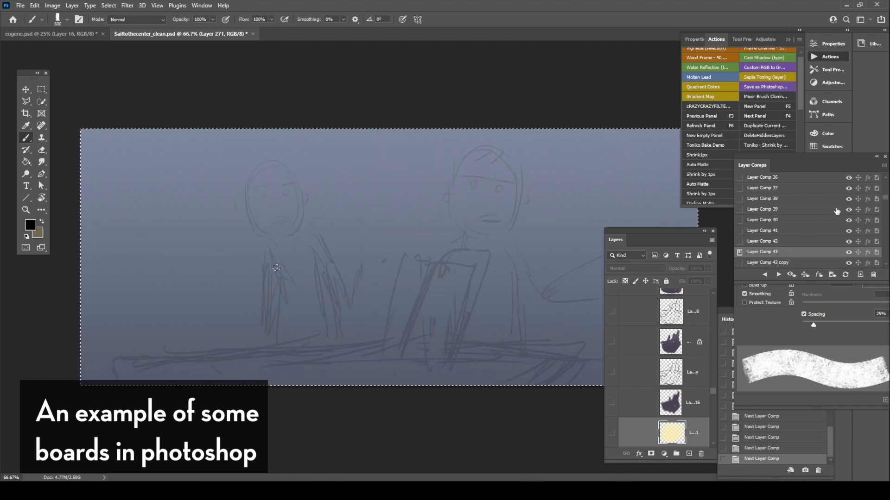
key("F4")
key("F4")
Step: Apply Layer Comp 2 and toggle the visibility of its ocean layer to examine how the shot is built
left_click(746, 185)
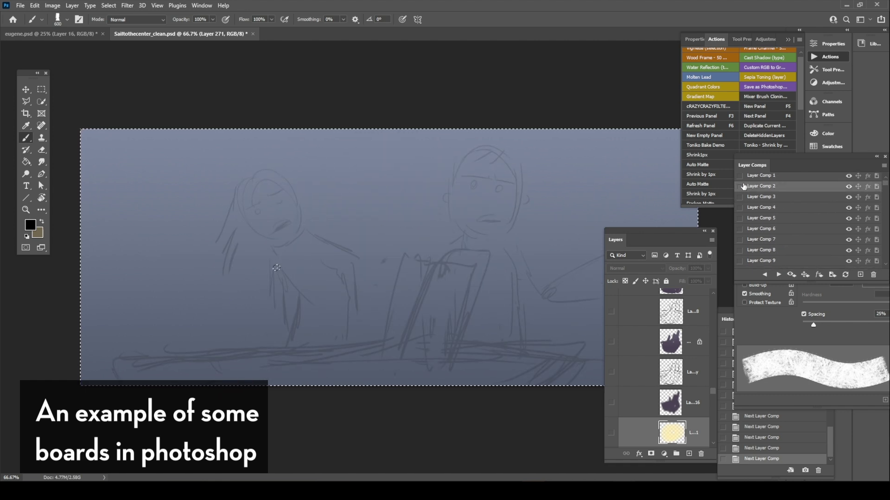
left_click(740, 186)
left_click_drag(713, 395, 710, 413)
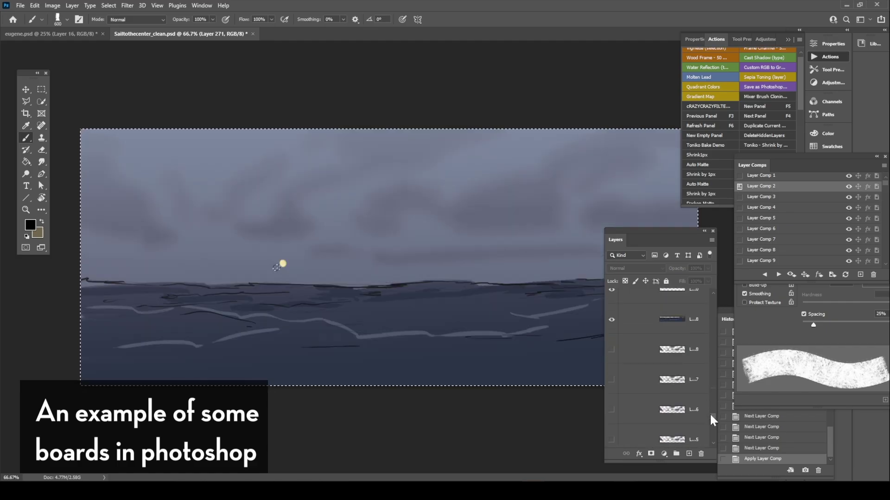
left_click(612, 387)
left_click(612, 417)
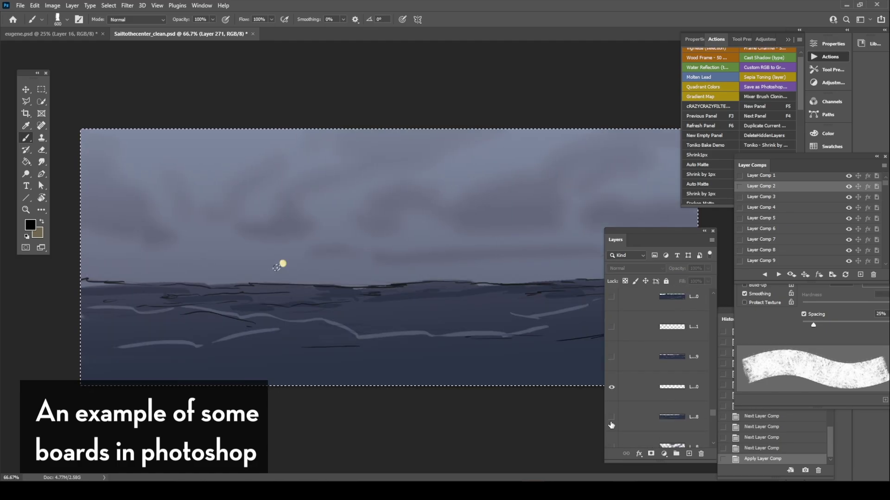
scroll(654, 389, "up", 1)
left_click(612, 429)
Step: Step forward from Layer Comp 2 to Layer Comp 6 and back to Layer Comp 4 to compare layer visibility
key("F4")
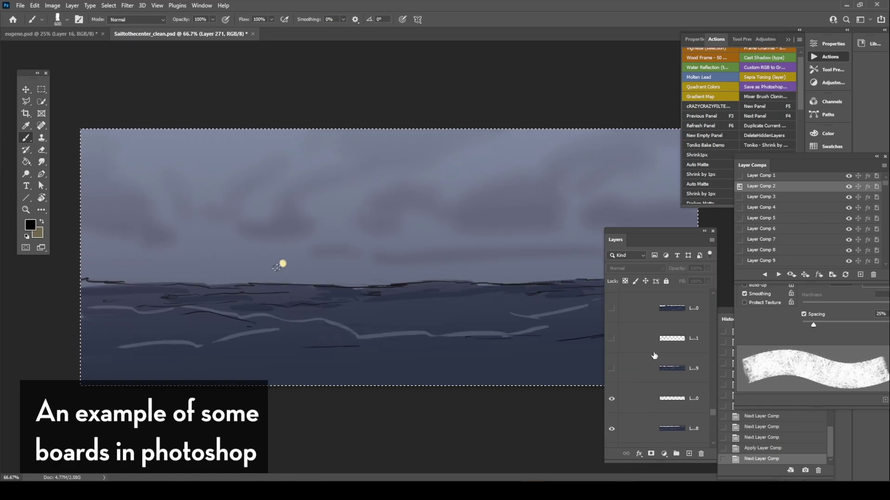
key("F4")
scroll(668, 337, "up", 3)
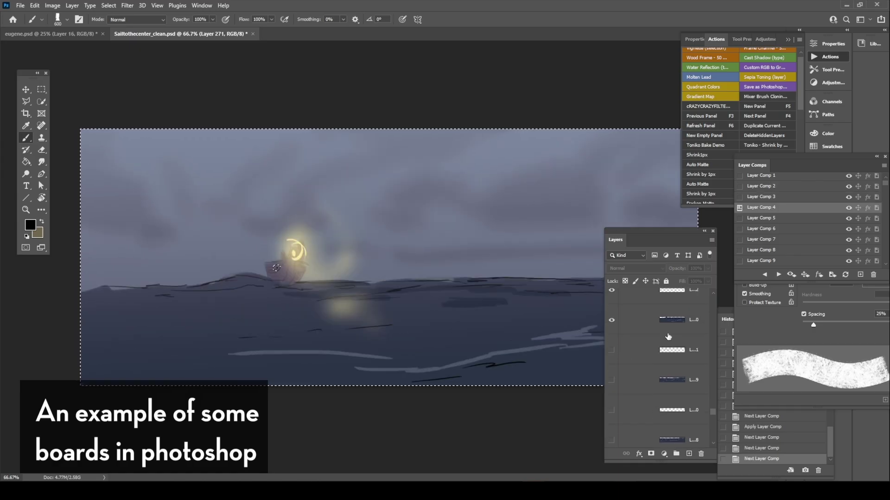
key("F4")
key("F4")
key("F3")
key("F3")
Step: Toggle the visibility of Group 34 off and on, select it and examine the layers beneath it
left_click_drag(711, 410, 718, 291)
left_click(611, 318)
left_click(611, 318)
left_click(670, 317)
scroll(670, 318, "down", 3)
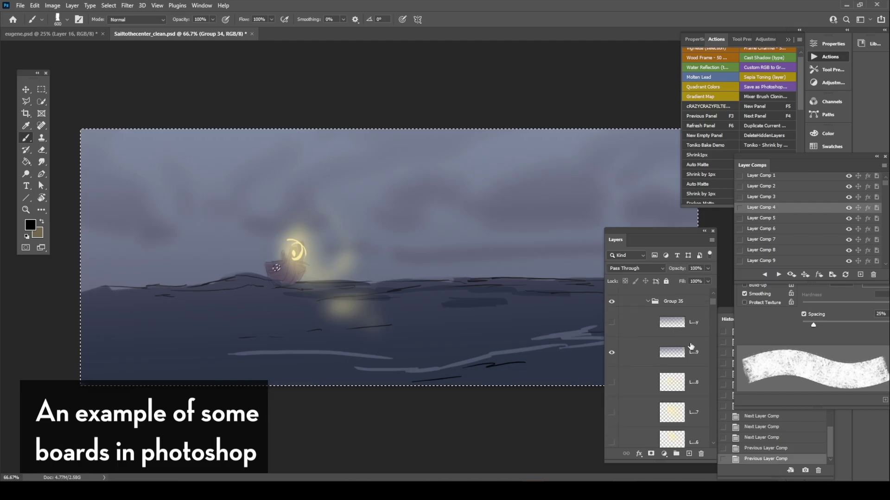
Step: Step forward to Layer Comp 7 and back to Layer Comp 5 while examining the glow layers
key("F4")
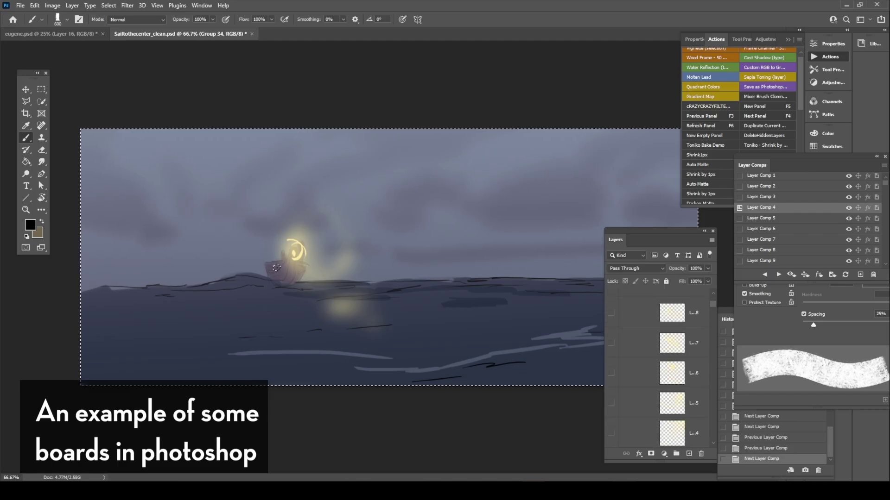
key("F4")
left_click(703, 324)
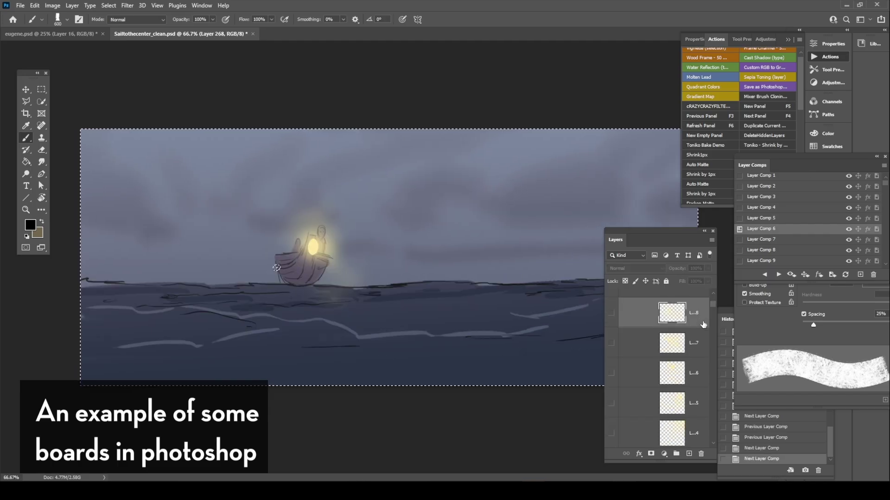
key("F4")
key("F3")
key("F3")
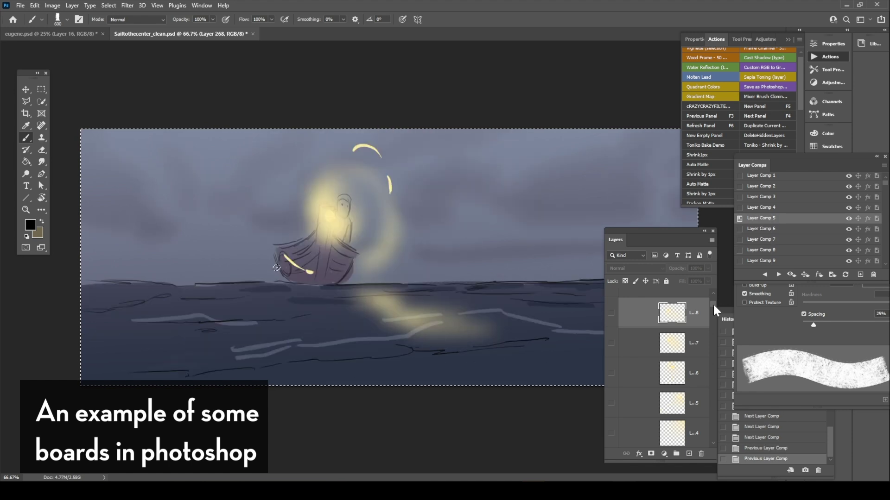
Step: Play forward through the ship storyboard from Layer Comp 5 to Layer Comp 20
key("F4")
key("F4")
key("F4")
key("F4")
key("F4")
key("F4")
key("F4")
key("F4")
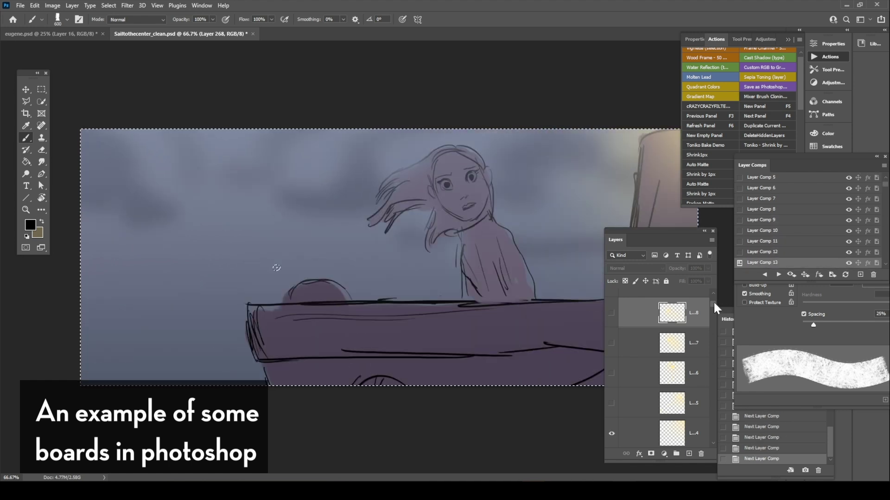
key("F4")
key("F4")
key("F4")
key("F4")
key("F4")
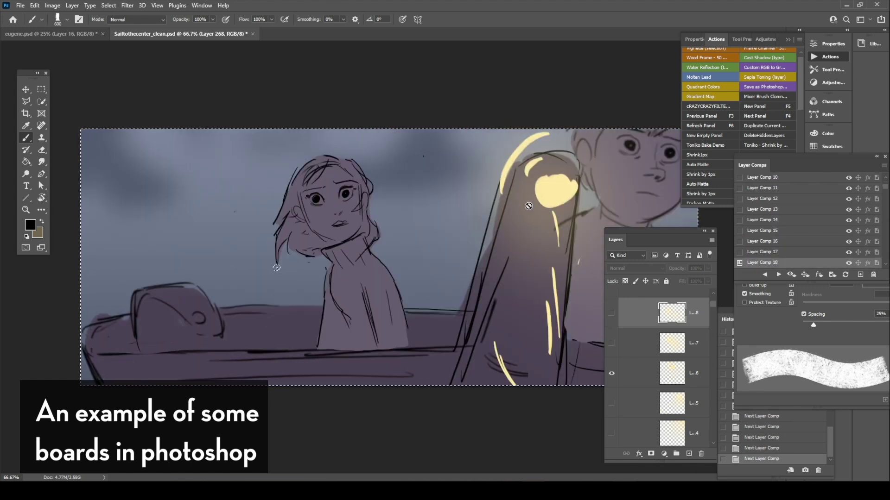
key("F4")
key("F4")
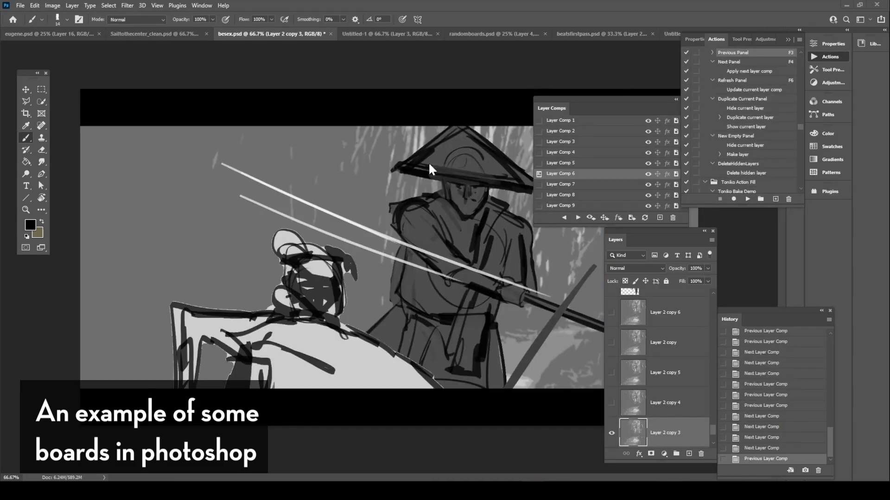
Step: Step forward through the sword-fight layer comps in besex.psd from Layer Comp 6
left_click(626, 21)
left_click(578, 218)
left_click(577, 218)
left_click(578, 218)
left_click(578, 218)
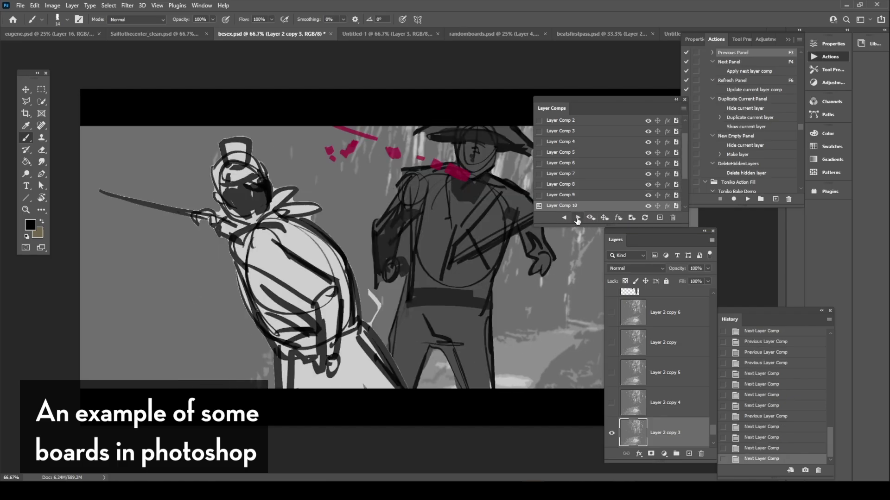
left_click(577, 218)
Step: Step back several sword-fight comps and replay the sequence forward to Layer Comp 10
key("F3")
key("F3")
key("F3")
key("F3")
key("F3")
key("F3")
key("F3")
left_click(578, 217)
left_click(578, 218)
left_click(577, 218)
left_click(578, 218)
left_click(577, 218)
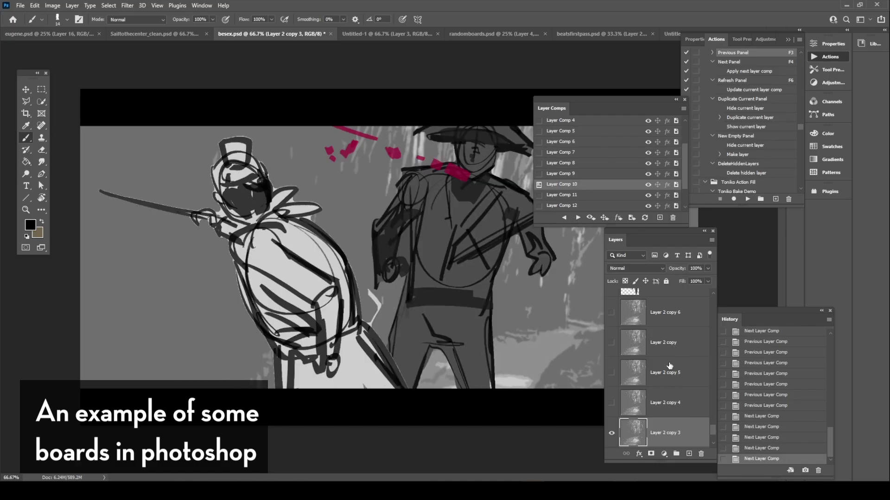
Step: Step back two sword-fight comps and play forward to Layer Comp 11
left_click(564, 218)
left_click(563, 217)
left_click(578, 218)
left_click(578, 218)
left_click(577, 217)
Step: Look through the layer stack of the sword-fight file and advance to Layer Comp 12
scroll(679, 367, "up", 5)
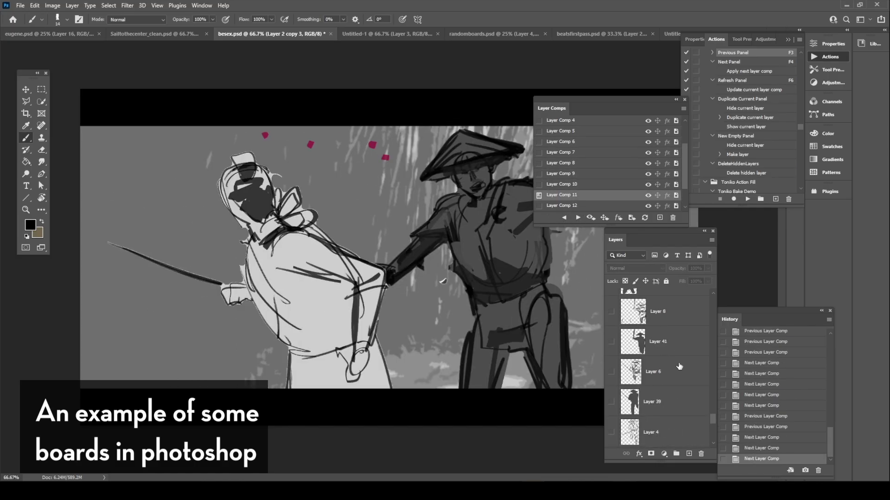
left_click_drag(711, 421, 714, 285)
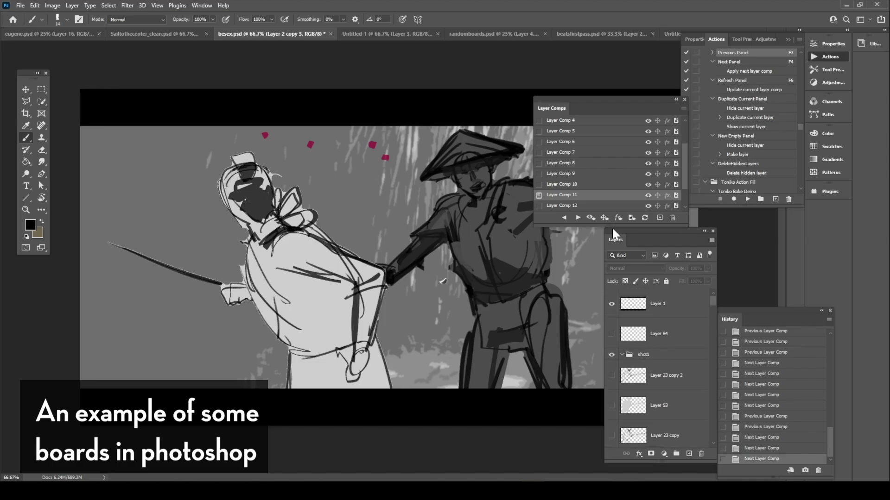
left_click_drag(713, 321, 712, 436)
left_click(578, 218)
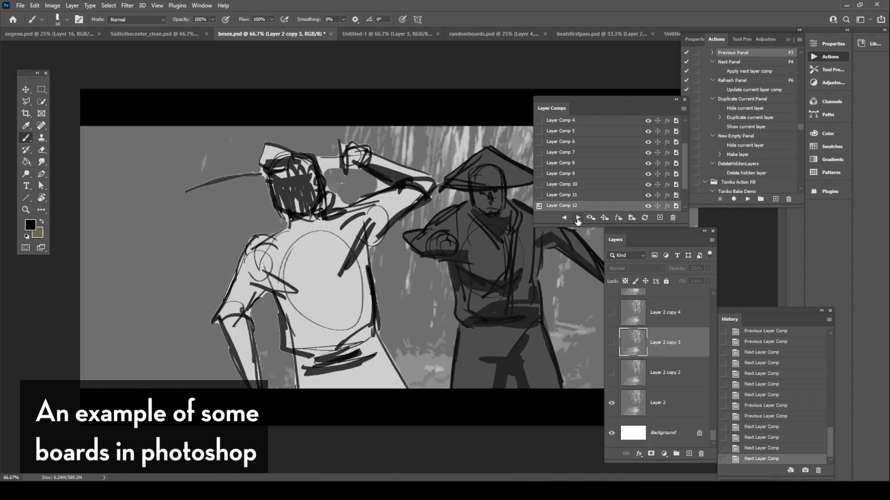
Step: Step back to Layer Comp 8, replay forward to Layer Comp 11 and return to Layer Comp 9
left_click(564, 218)
left_click(564, 217)
left_click(564, 218)
left_click(564, 218)
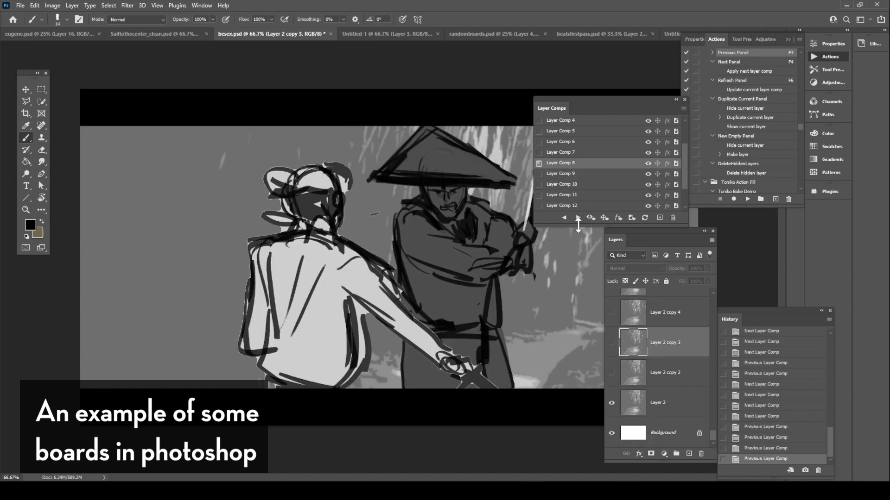
left_click(578, 218)
left_click(578, 218)
left_click(577, 218)
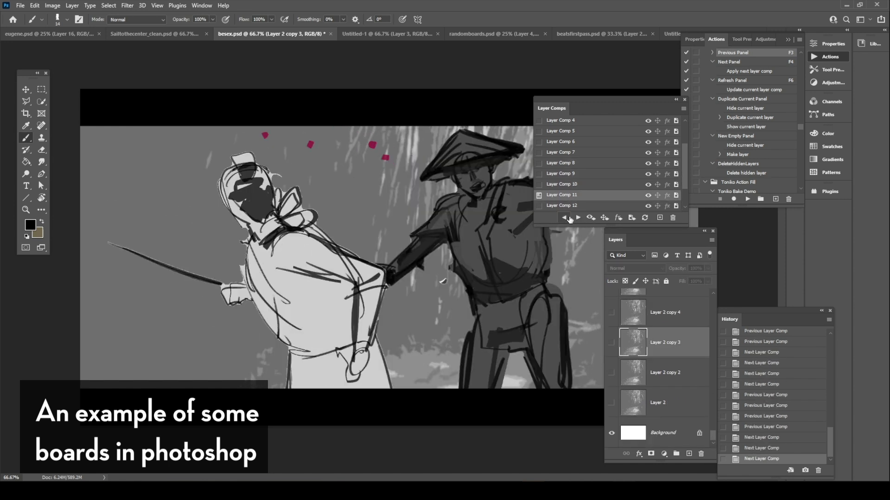
left_click(569, 217)
left_click(568, 218)
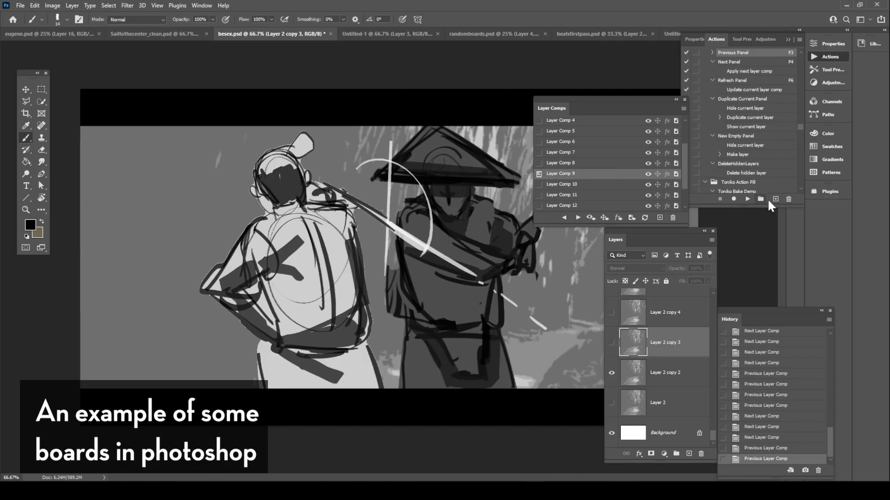
Step: Show the options for a new layer comp without creating one, and step back through the earlier sword-fight comps
left_click(658, 218)
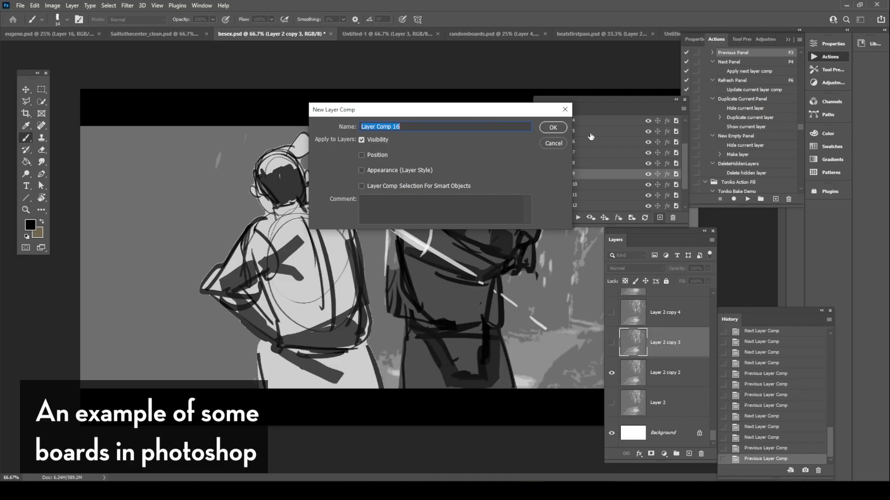
left_click(559, 144)
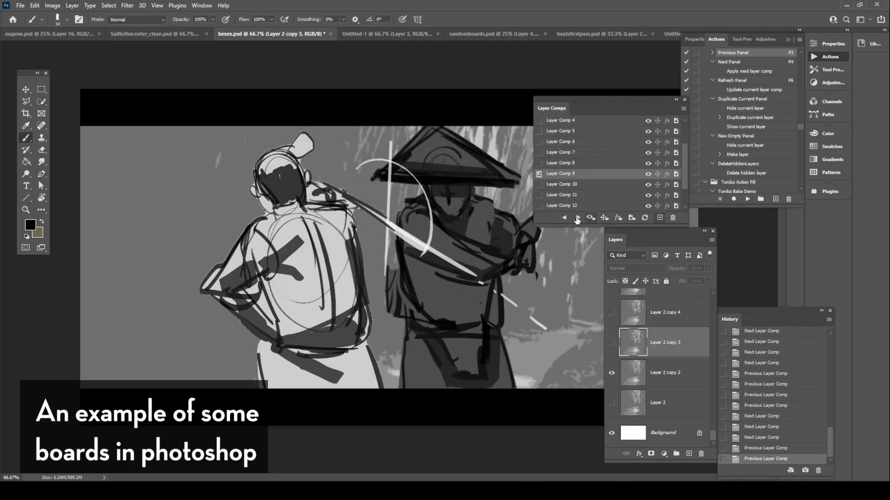
left_click(577, 218)
left_click(564, 218)
left_click(564, 218)
left_click(564, 218)
left_click(563, 217)
left_click(564, 218)
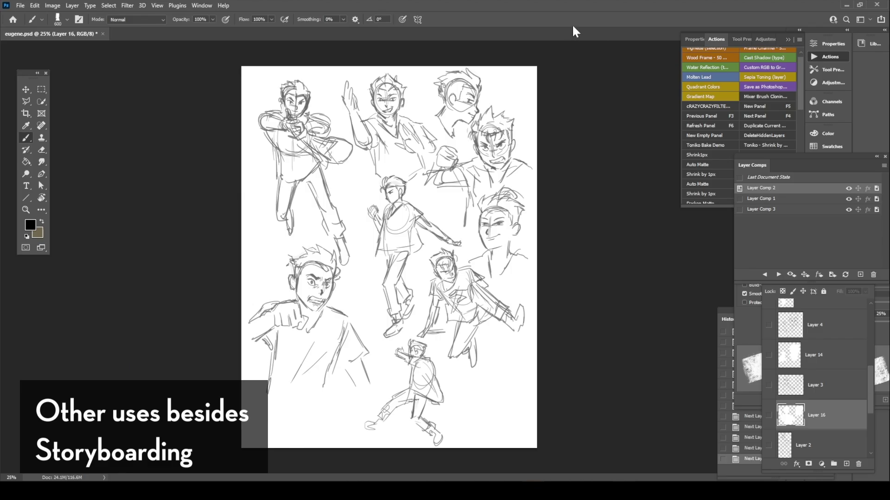
Step: Cycle through the three layer comps in eugene.psd to compare the rough sketch, line art and filled version, ending on Layer Comp 3
key("F4")
key("F4")
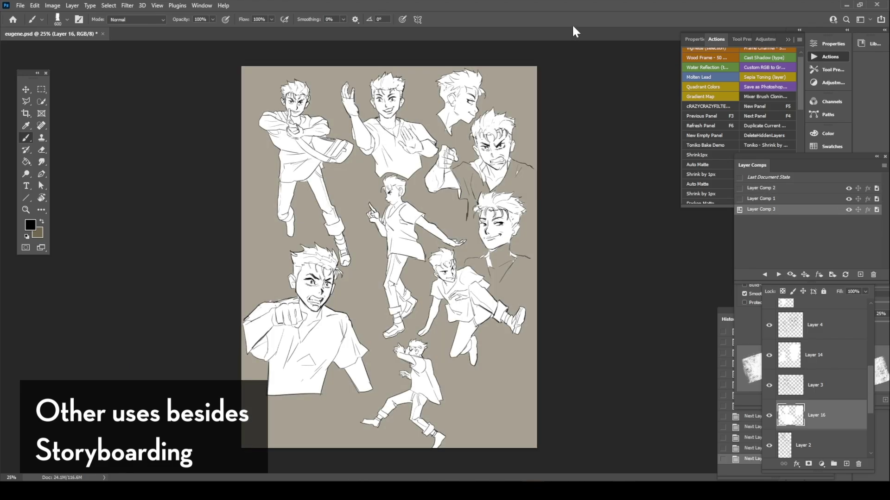
key("F3")
key("F3")
key("F4")
key("F4")
key("F3")
key("F3")
key("F4")
key("F4")
key("F3")
key("F3")
key("F4")
key("F4")
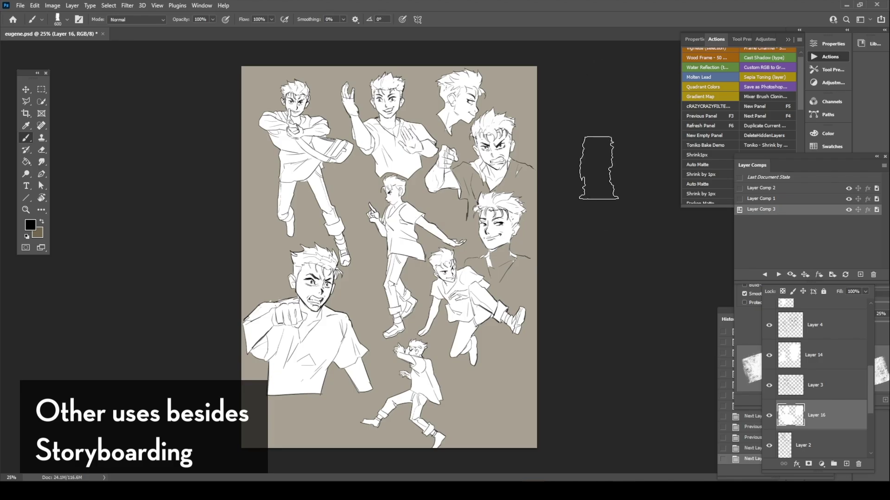
key("F3")
key("F3")
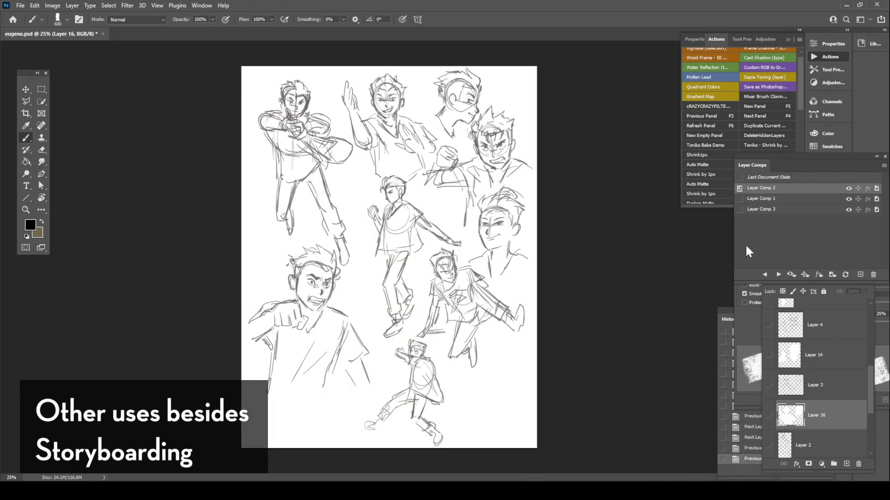
left_click(757, 197)
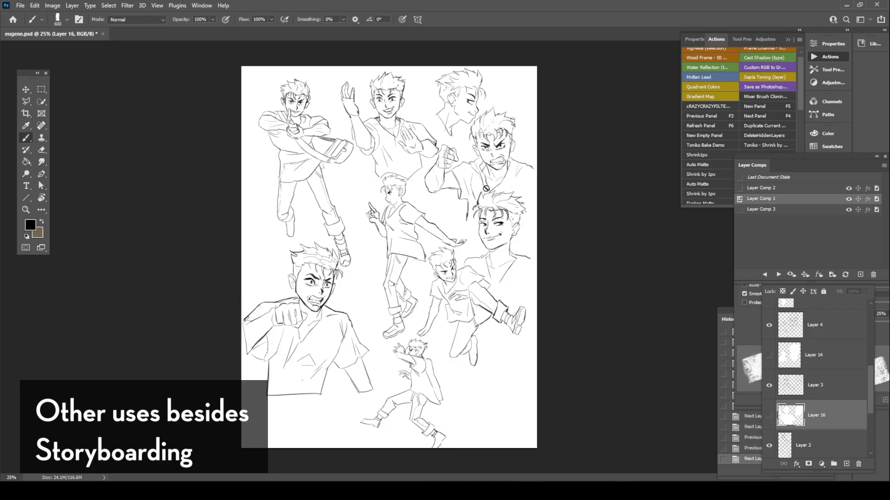
key("F4")
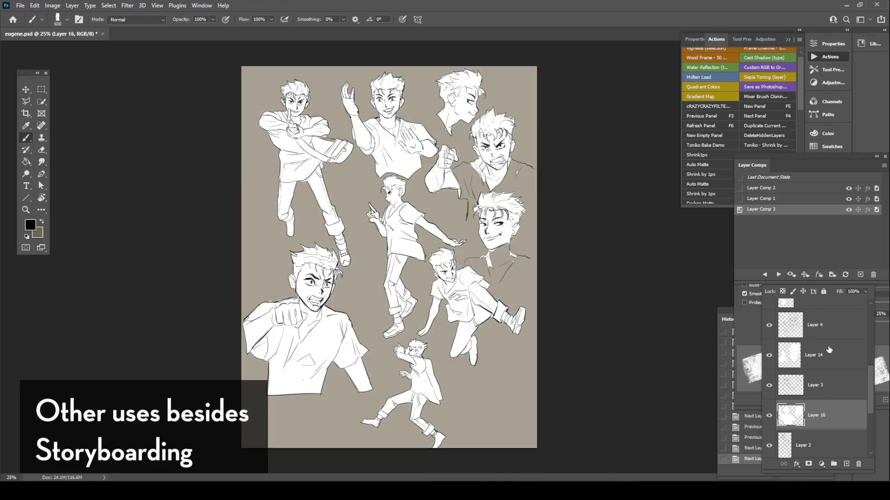
Step: Move the Layers panel clear of the layer comp list and cycle between Layer Comp 3 and Layer Comp 2
left_click(831, 294)
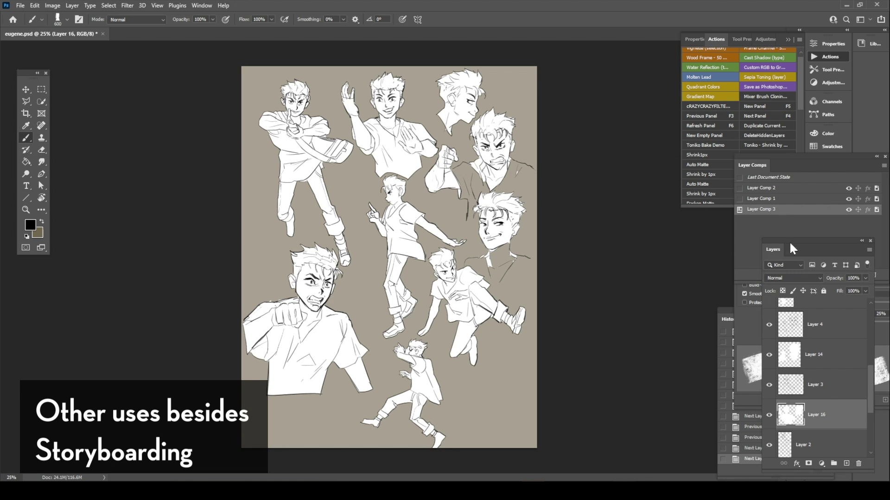
left_click_drag(789, 241, 629, 231)
key("F3")
key("F3")
key("F4")
key("F4")
key("F3")
key("F3")
key("F4")
key("F4")
key("F3")
key("F3")
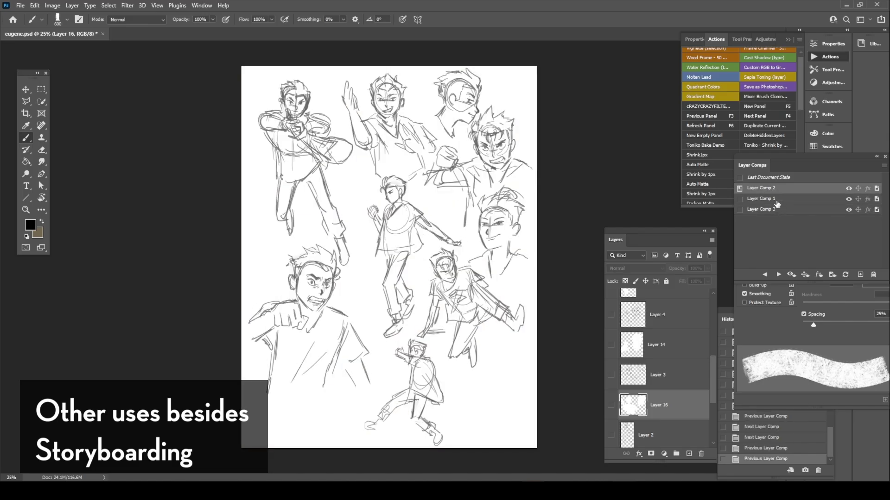
Step: Flip back and forth between the character sheet comps while examining which layers each one shows
key("F4")
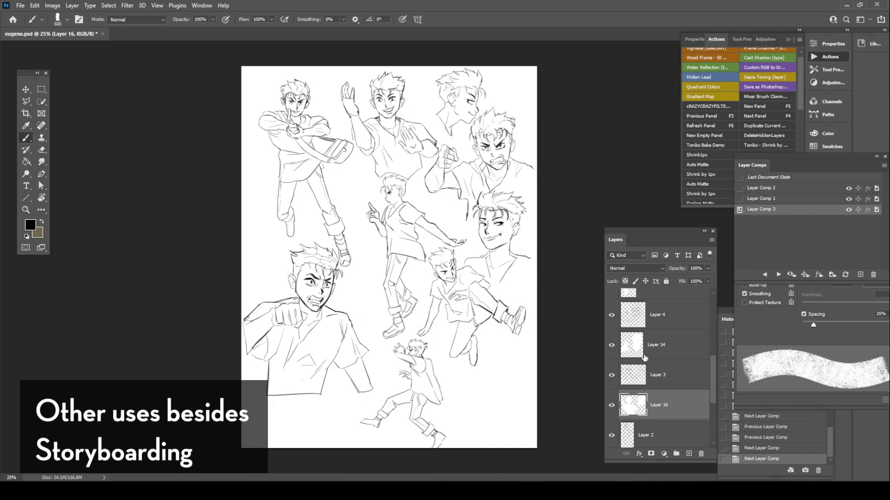
key("F4")
key("F3")
scroll(644, 366, "up", 3)
key("F4")
key("F3")
scroll(637, 366, "down", 2)
key("F4")
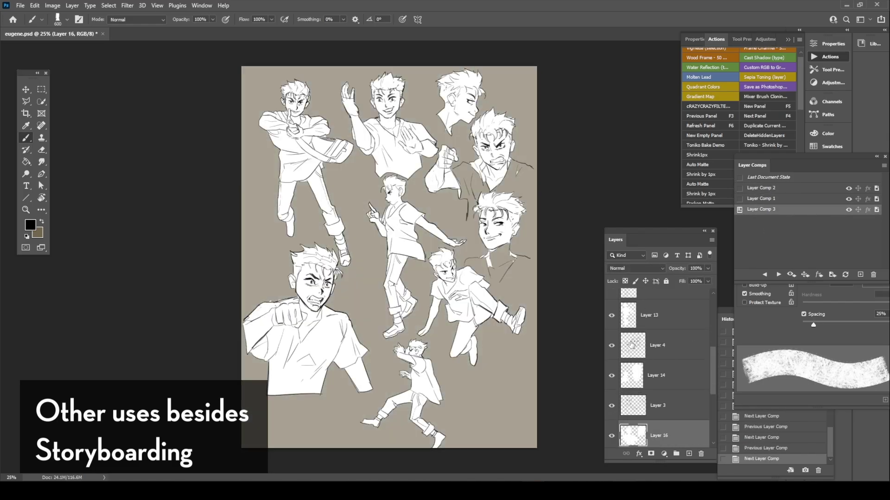
key("F3")
key("F3")
key("F4")
key("F4")
key("F3")
key("F3")
key("F4")
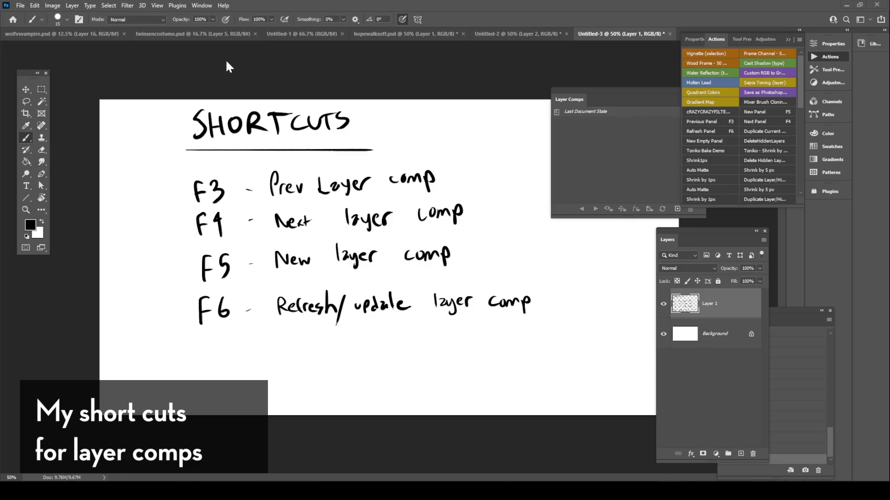
Step: Examine the Layer Comps commands under Panel Menus in the keyboard shortcut settings and close the settings
left_click(35, 7)
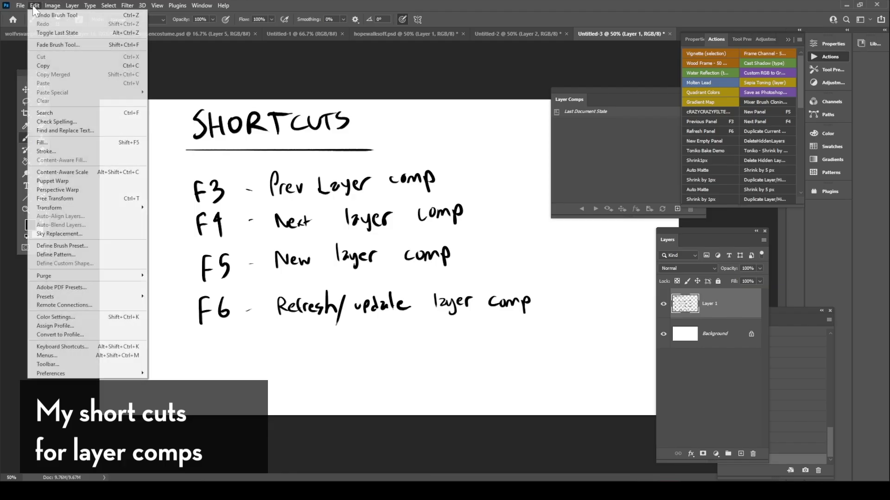
left_click(89, 347)
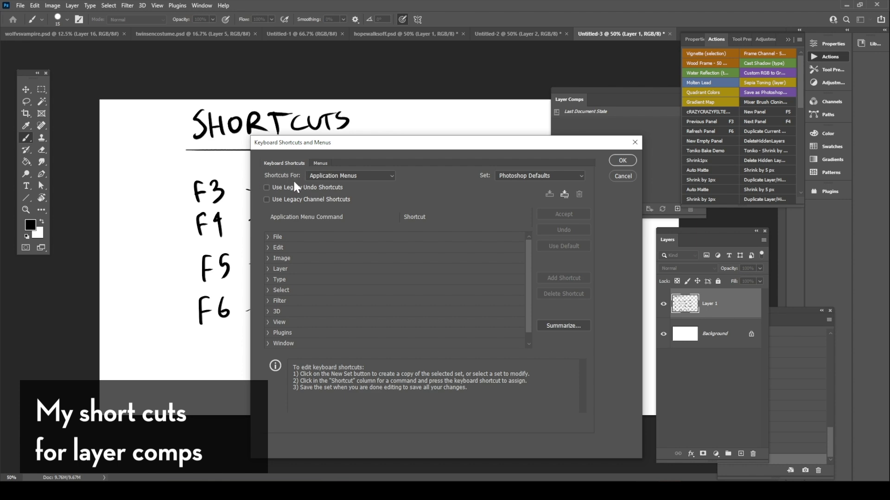
left_click(314, 180)
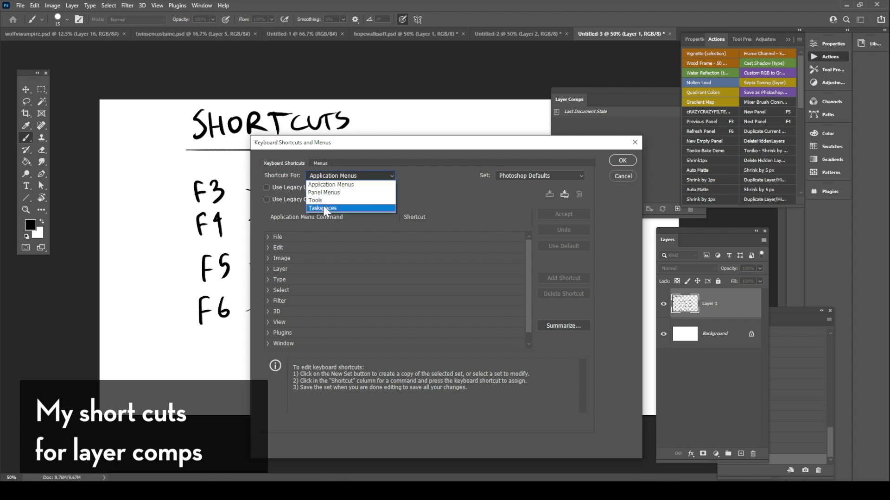
left_click(327, 193)
scroll(288, 324, "down", 3)
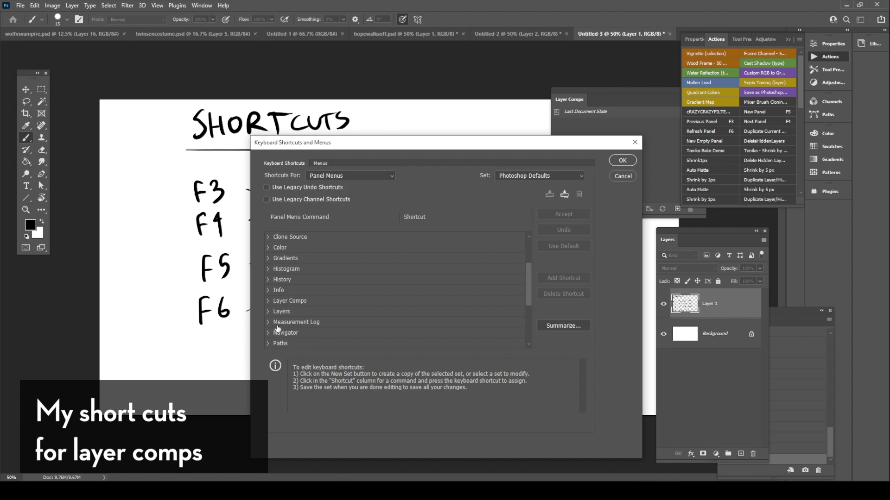
left_click(270, 303)
scroll(334, 301, "down", 2)
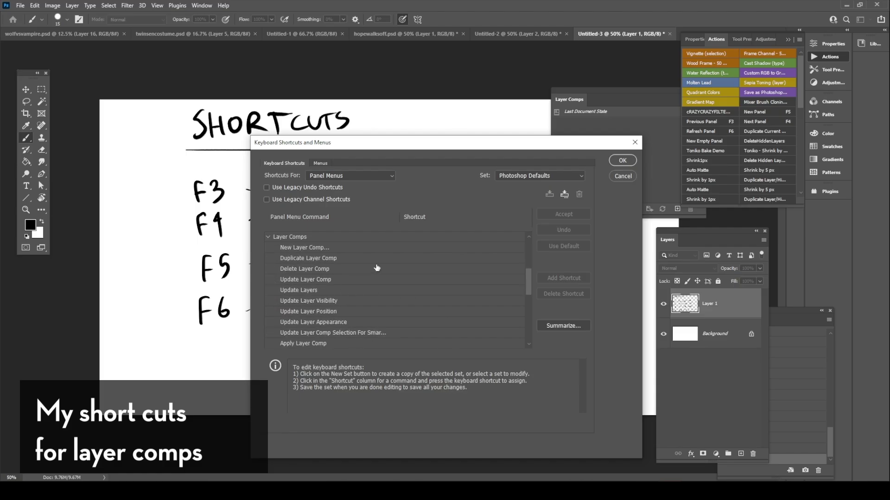
scroll(500, 238, "up", 1)
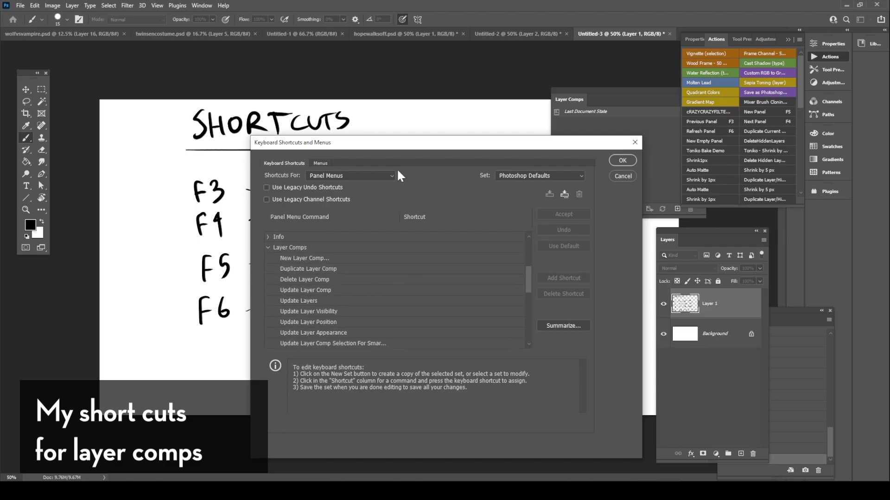
left_click(622, 160)
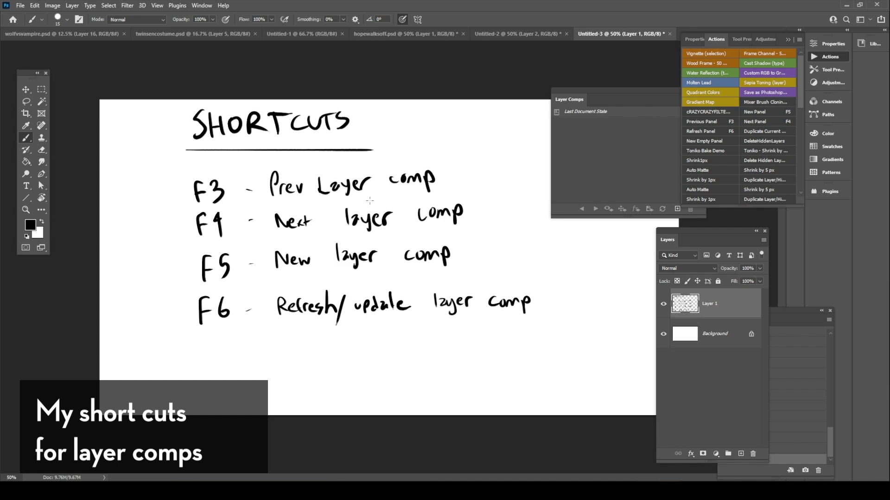
Step: Create seven layer comps in the shortcuts document
left_click(616, 167)
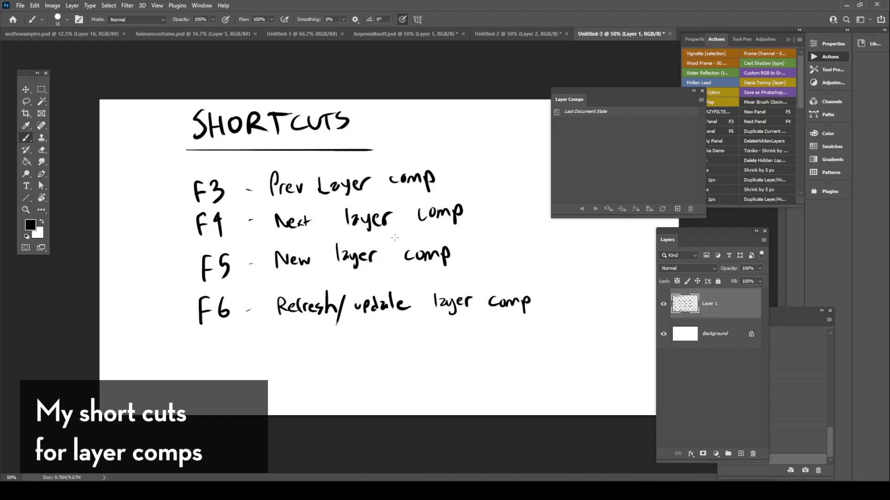
key("F5")
key("F5")
key("F5")
key("F5")
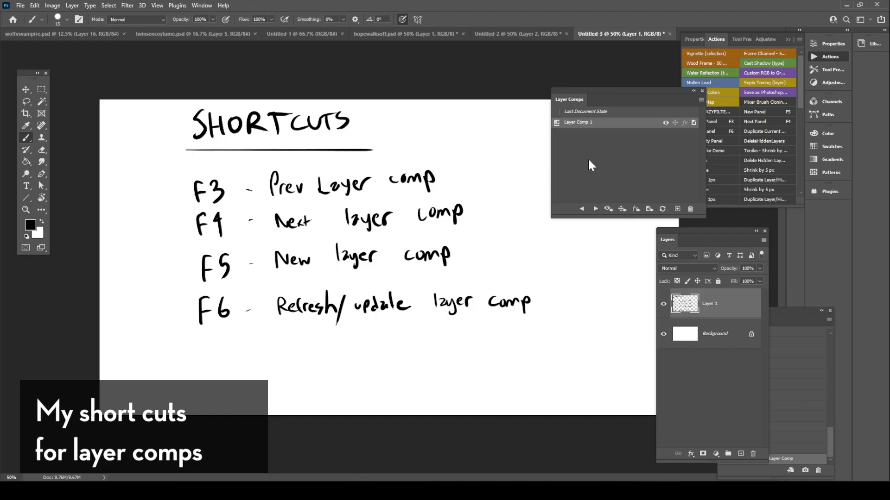
key("F5")
key("F5")
key("F5")
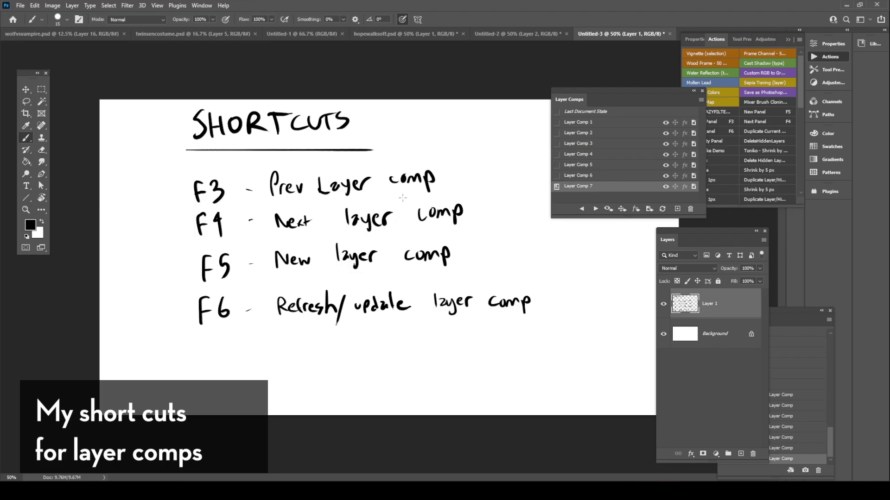
Step: Step backward and forward through the new comps in the shortcuts document, stopping on Layer Comp 4
key("F3")
key("F3")
key("F3")
key("F4")
key("F3")
key("F3")
key("F3")
key("F4")
key("F4")
key("F4")
key("F3")
key("F3")
key("F3")
key("F3")
key("F4")
key("F4")
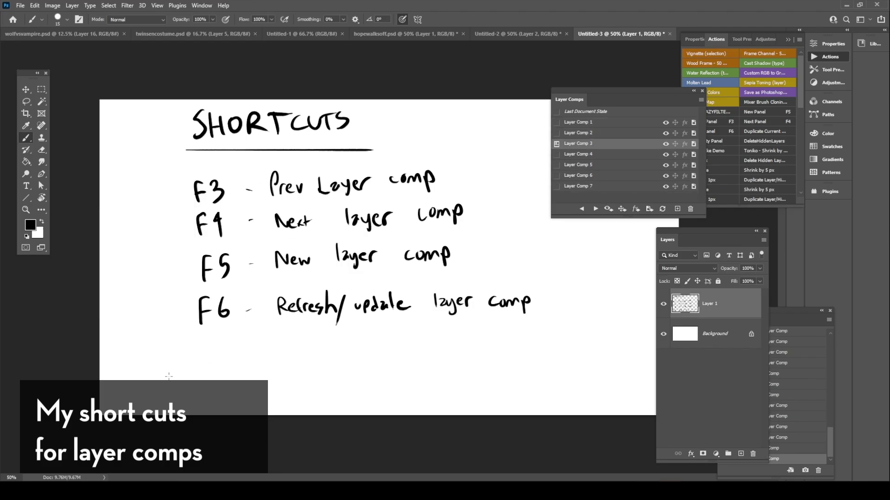
key("F4")
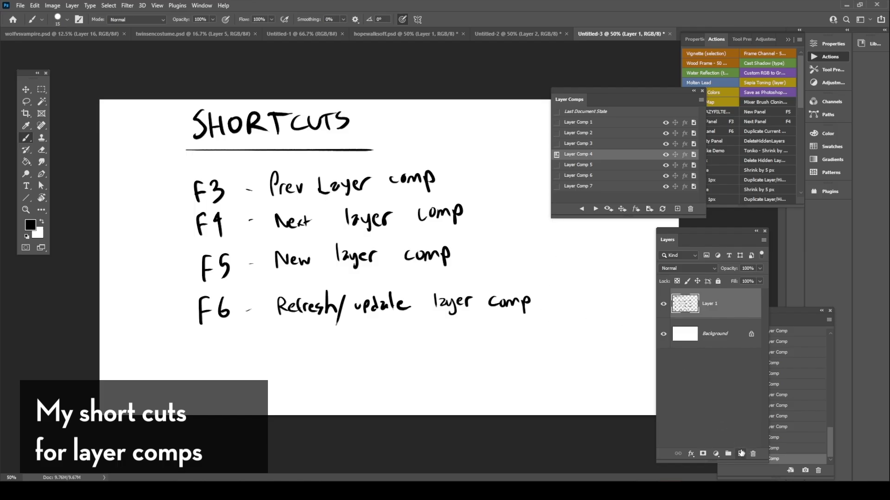
Step: Draw a smiley face on a new layer near the page's lower-right corner and make Layer Comp 4 include it
left_click(740, 453)
mouse_move(582, 305)
left_mouse_down()
mouse_move(618, 366)
mouse_move(598, 321)
left_mouse_up()
left_click_drag(607, 313, 621, 340)
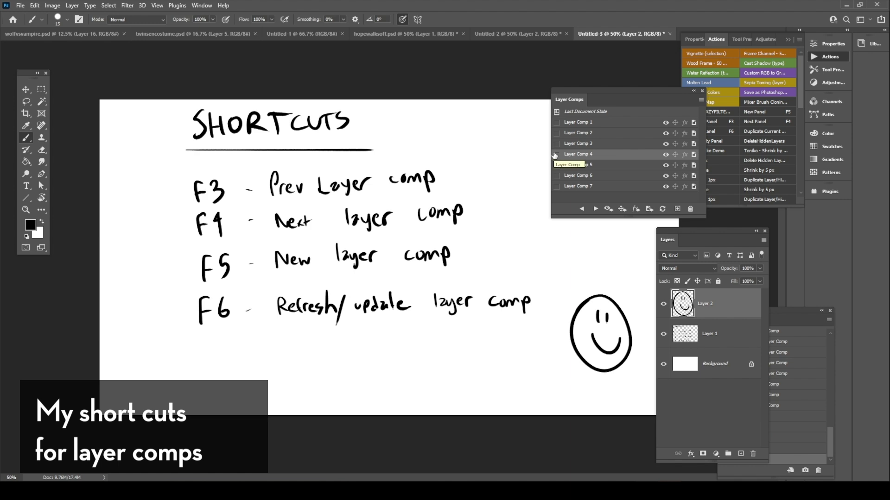
left_click(556, 154)
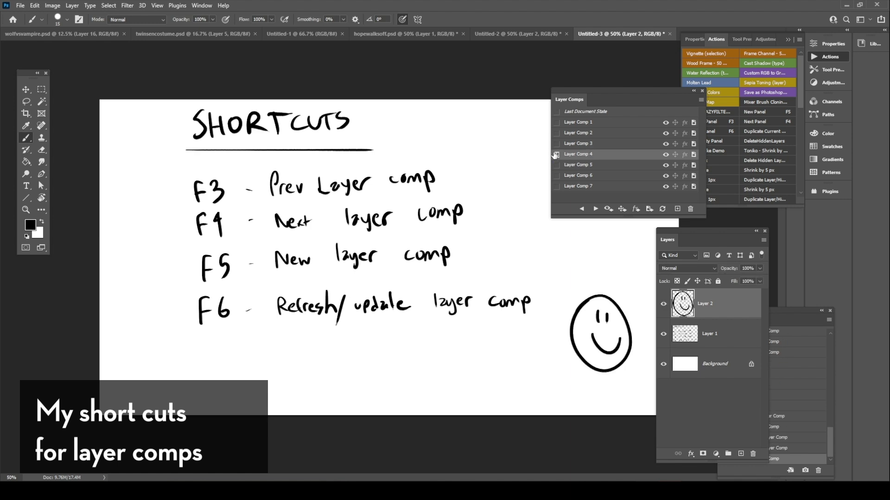
Step: Step back and forth around Layer Comp 4 to compare the smiley layer's visibility with the neighbouring comps
key("F4")
key("F3")
key("F3")
key("F3")
key("F4")
key("F4")
key("F3")
key("F4")
key("F3")
key("F4")
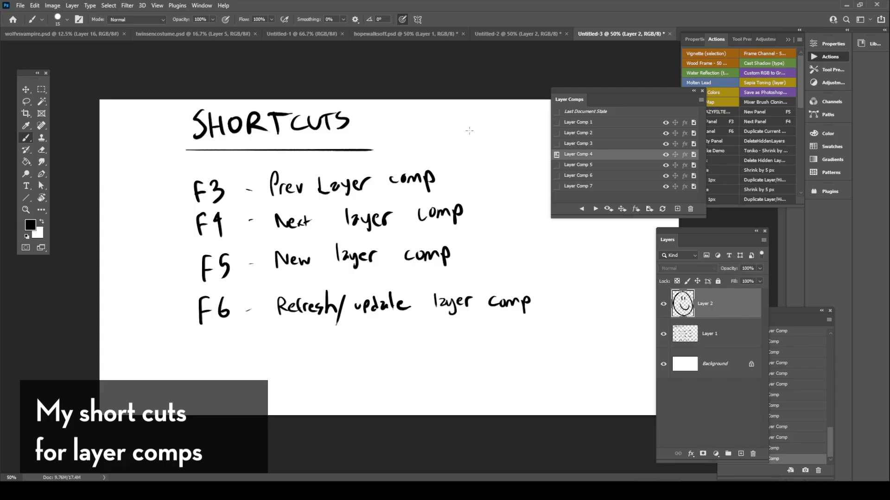
key("F3")
key("F4")
key("F4")
key("F3")
key("F3")
key("F3")
key("F4")
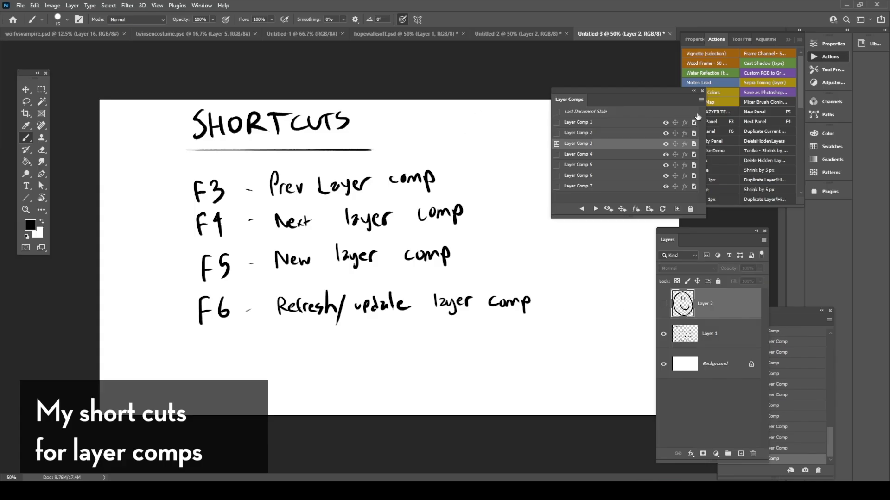
Step: Step two layer comps back and two forward, returning to Layer Comp 3
key("F3")
key("F3")
key("F4")
key("F4")
Step: Reopen the list of recorded actions and turn off its Button Mode so the actions can be edited
left_click(723, 40)
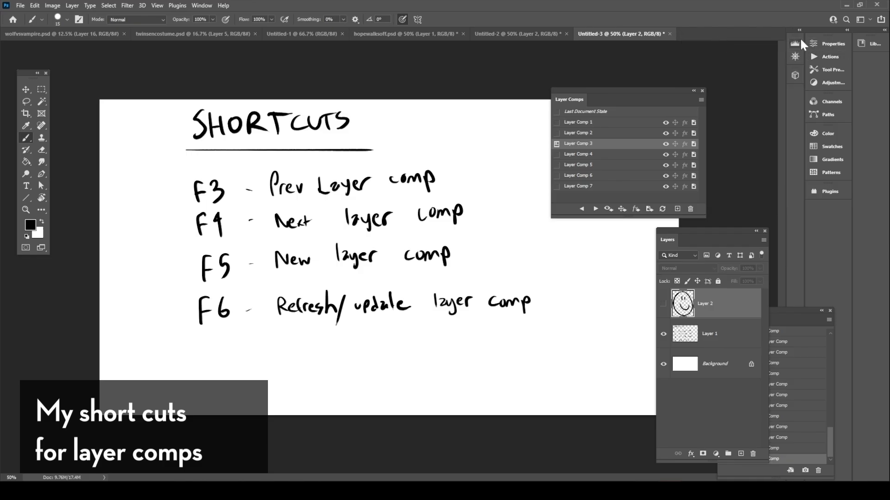
left_click(204, 5)
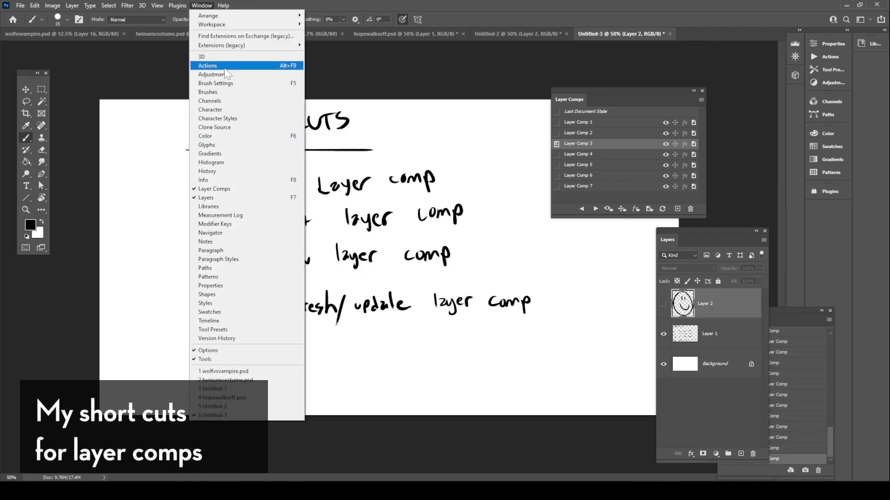
left_click(225, 66)
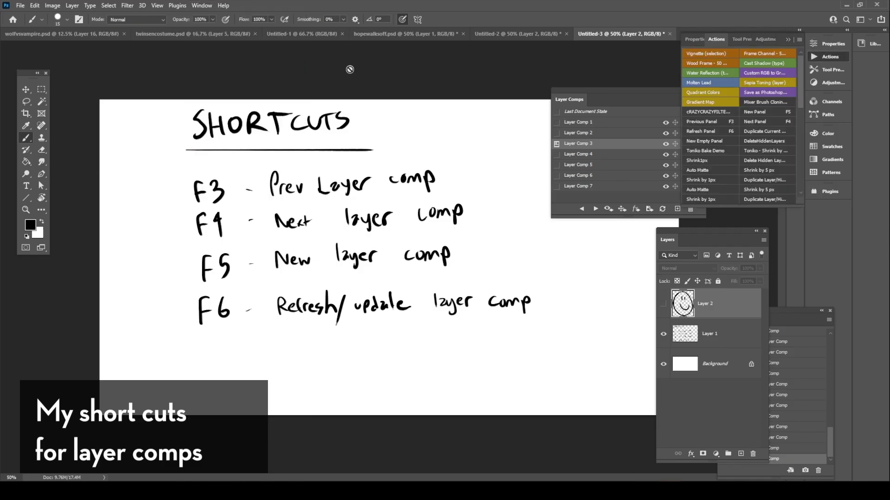
left_click(798, 39)
left_click(811, 46)
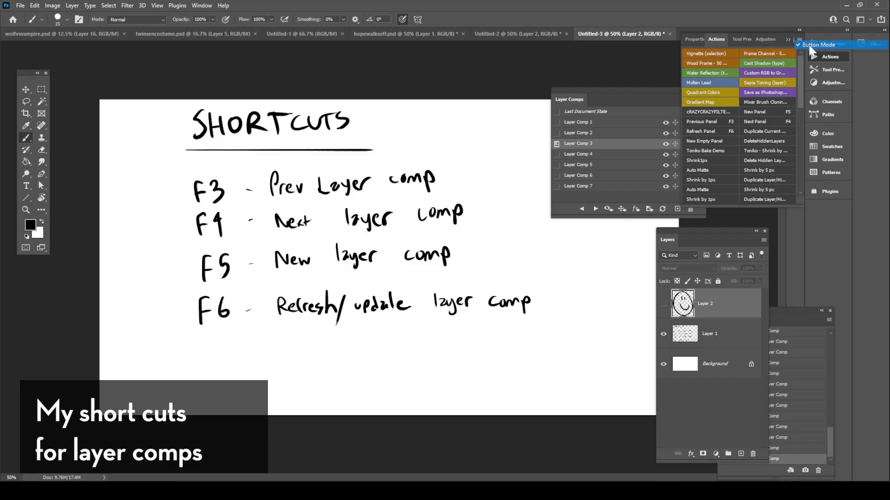
Step: Expand the New Panel and Previous Panel actions in the Custom Storyboard Layercomp set to examine their recorded commands and function keys
mouse_move(802, 119)
left_mouse_down()
mouse_move(800, 110)
mouse_move(796, 147)
mouse_move(797, 119)
left_mouse_up()
scroll(798, 118, "down", 3)
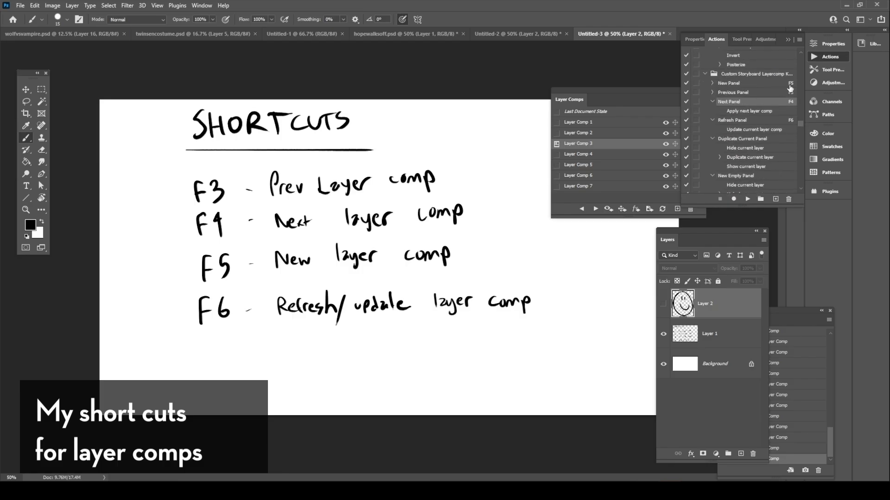
left_click(712, 93)
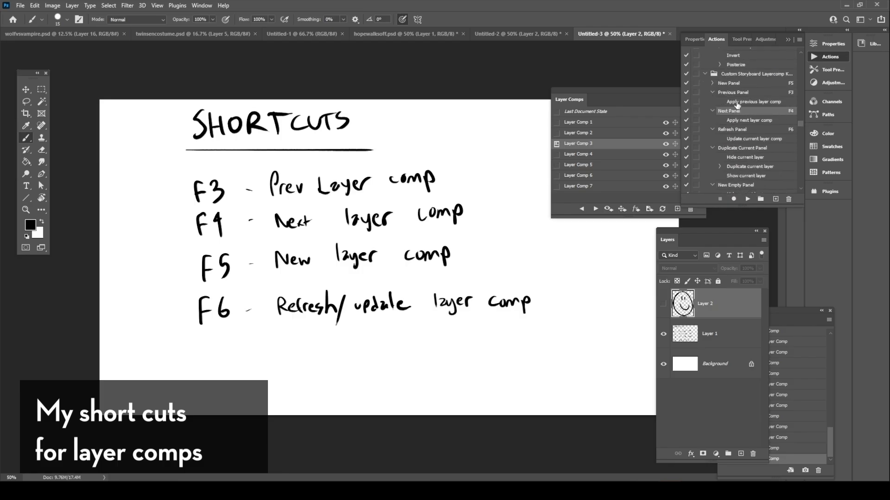
left_click(712, 83)
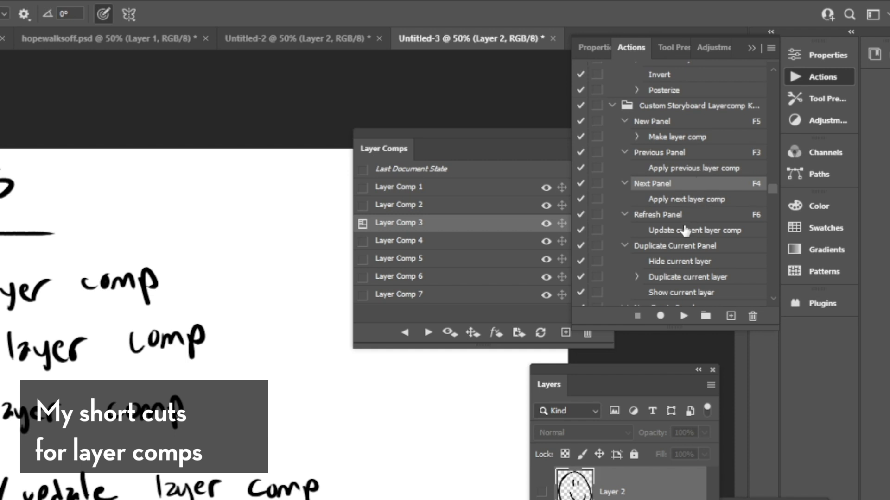
scroll(686, 283, "down", 1)
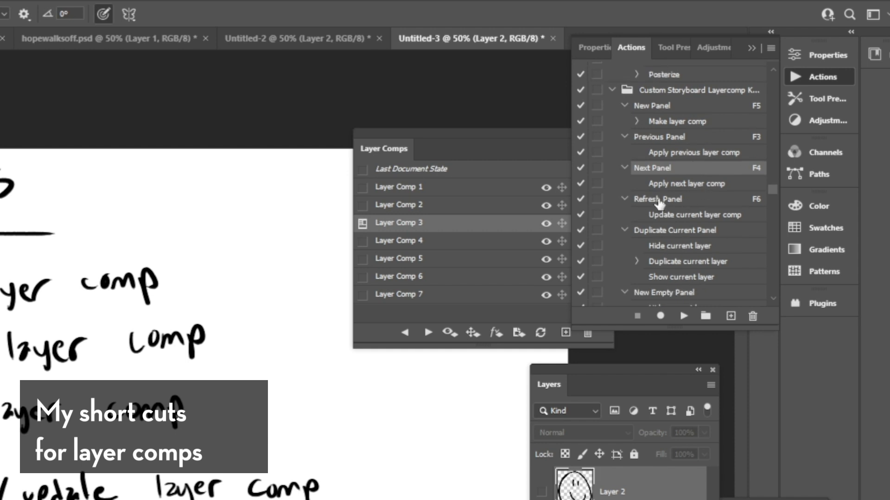
scroll(699, 199, "up", 1)
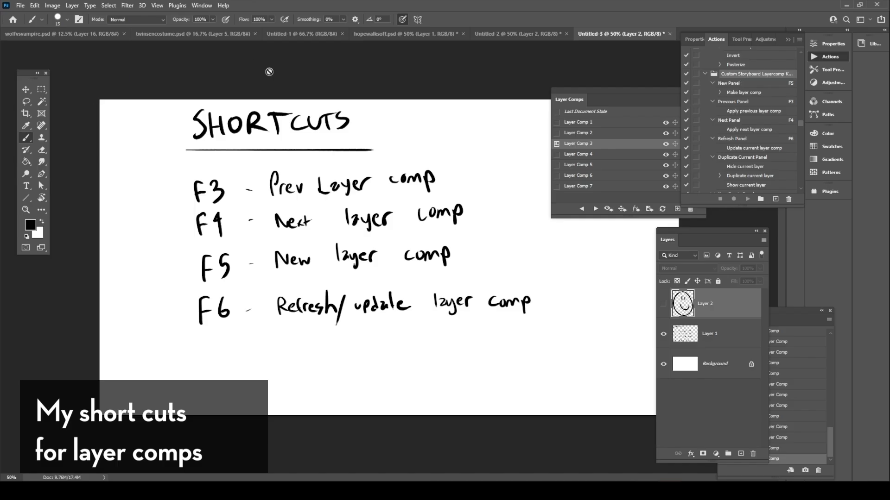
Step: Start a new action named NEWNEW in the Custom Storyboard Layercomp set and try F7 as its function key
left_click(775, 200)
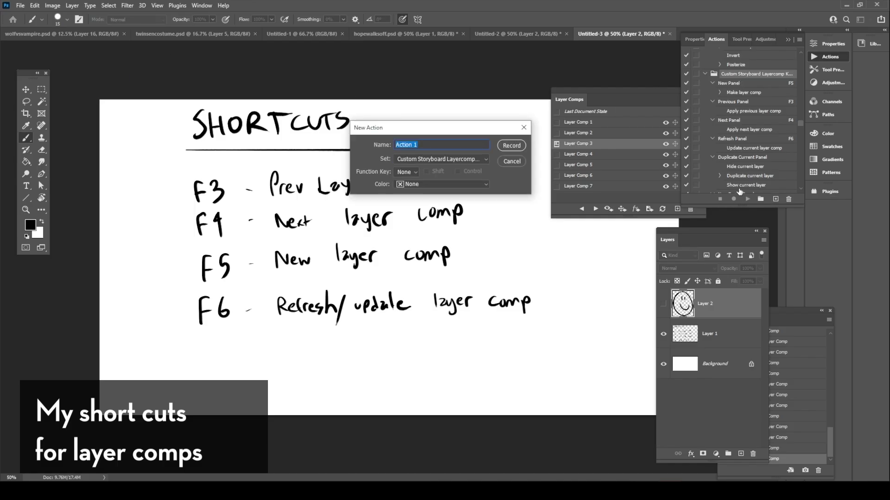
type("NEWNEW")
left_click(410, 172)
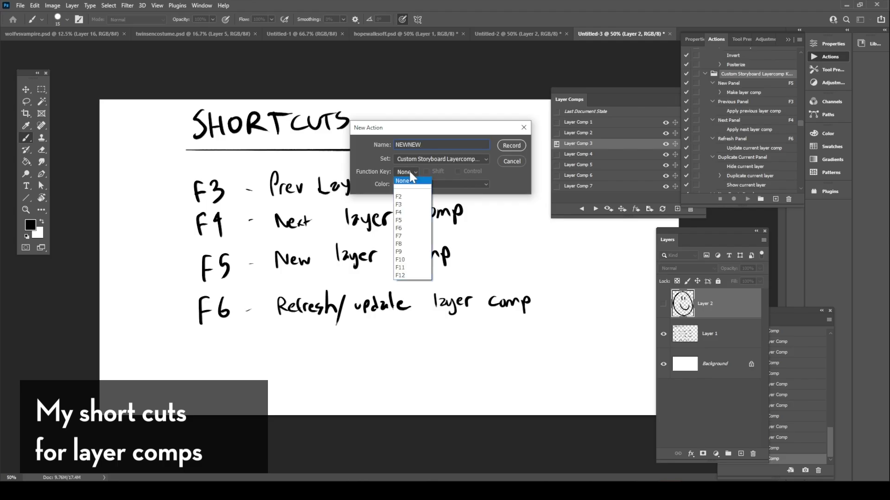
left_click(413, 236)
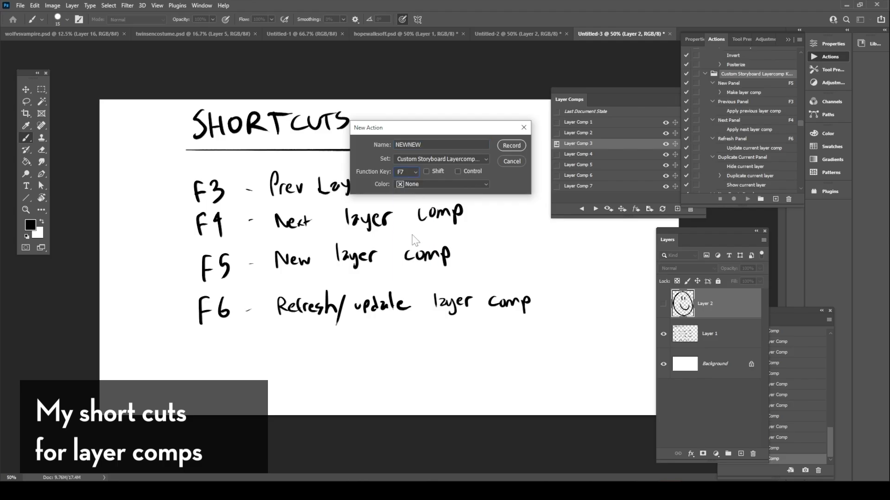
left_click(511, 146)
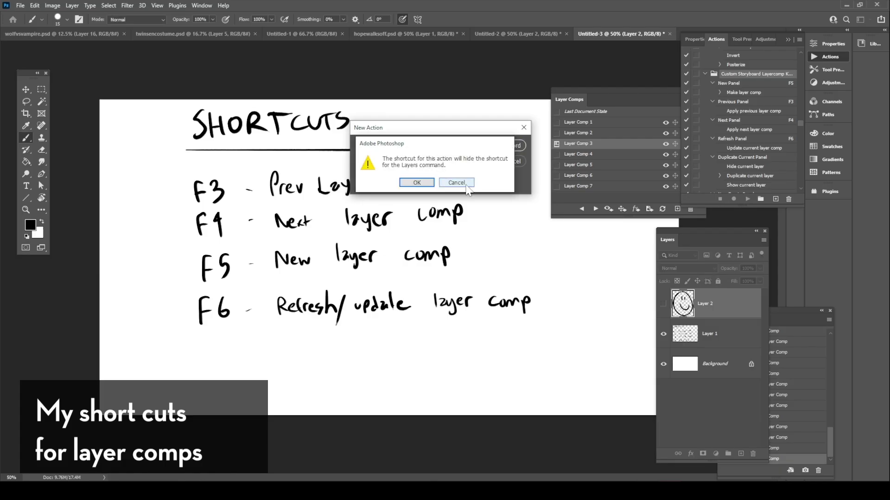
left_click(456, 182)
Step: Try F8 as the new action's function key and extend its name to NEWNEW 2 LAYER COMPS
left_click(407, 171)
left_click(409, 248)
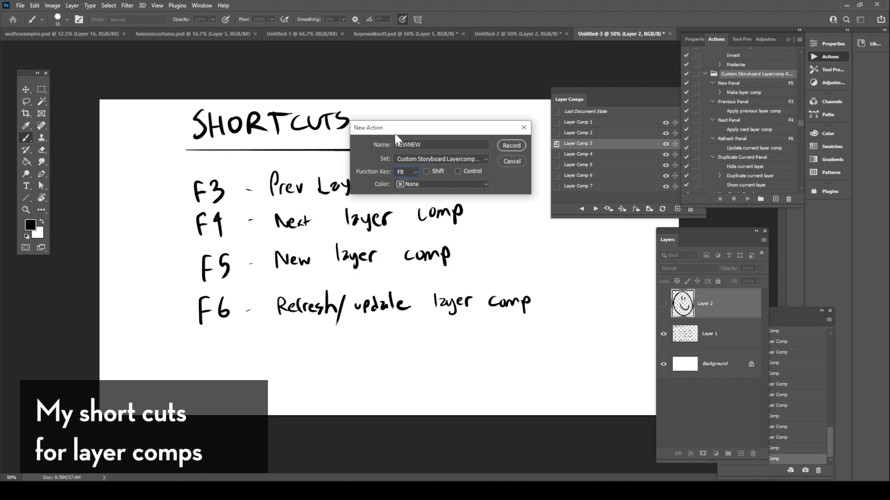
left_click(465, 145)
type("2 LAYER COMPS")
left_click(518, 145)
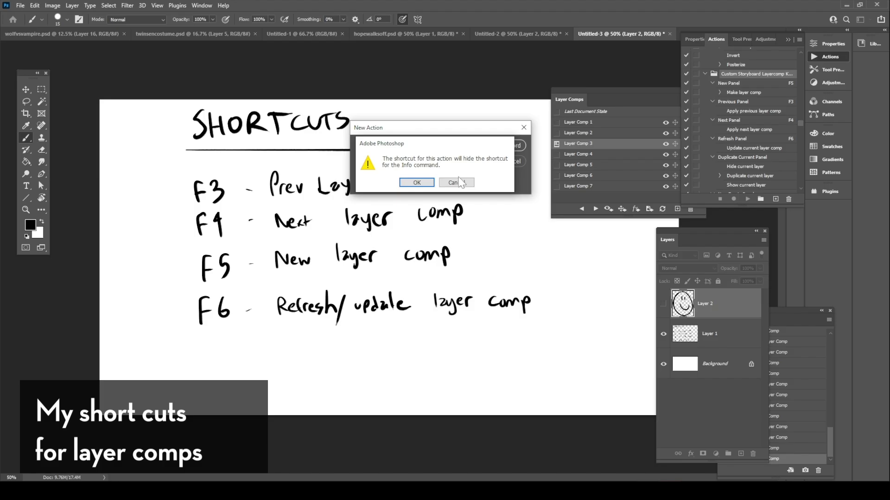
left_click(456, 182)
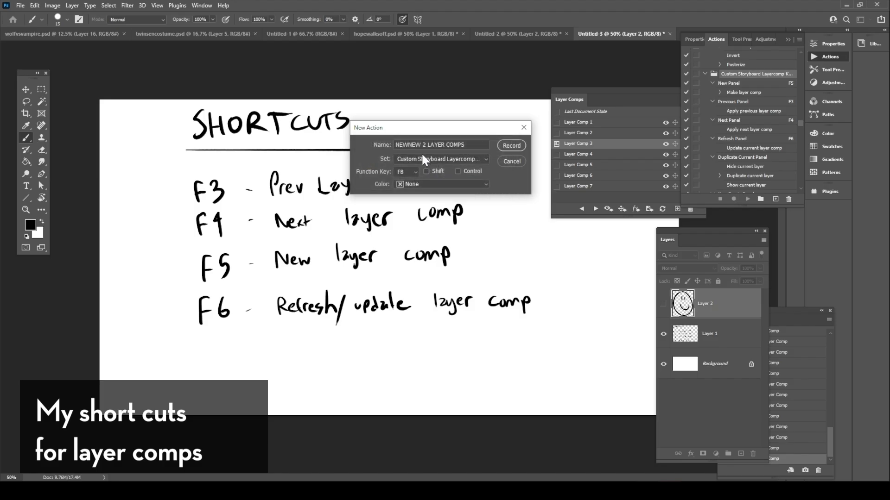
Step: Try F12 as the new action's function key
left_click(404, 173)
left_click(409, 277)
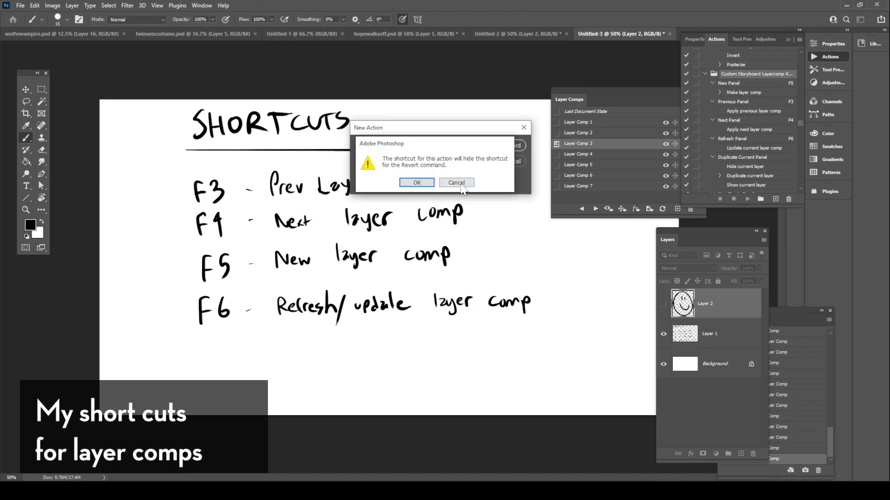
left_click(456, 182)
Step: Set the new action's function key to F10 and start recording it
left_click(414, 172)
left_click(418, 260)
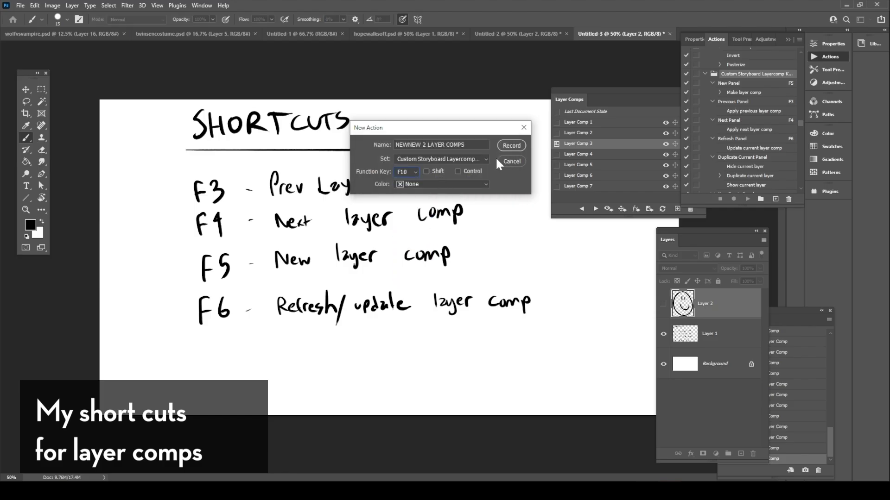
left_click(511, 146)
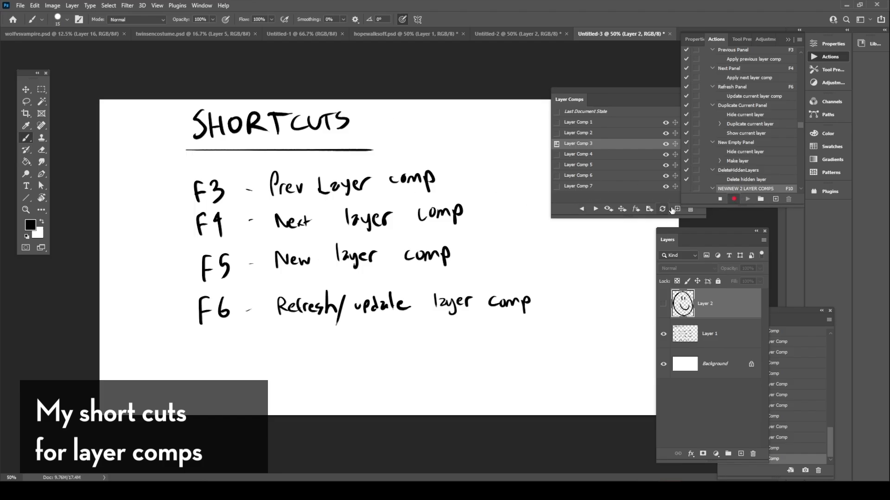
Step: Record the creation of two layer comps that store only visibility, and stop the recording
left_click(675, 209)
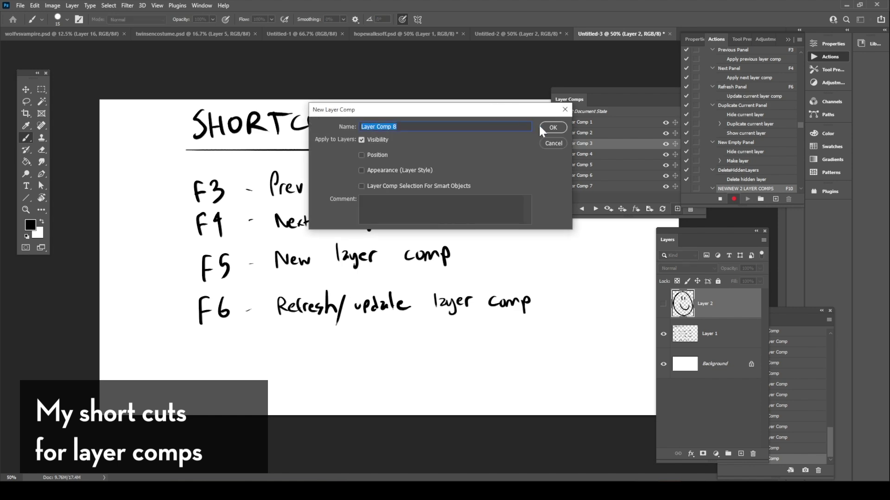
left_click(552, 128)
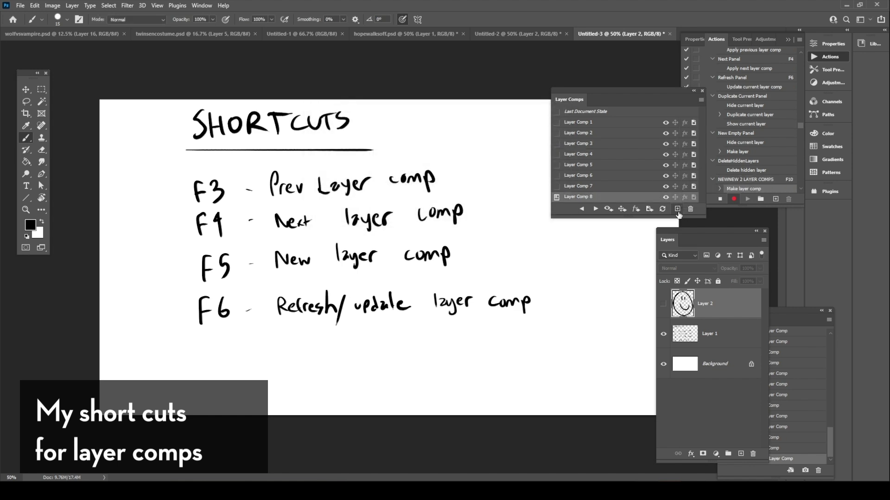
left_click(677, 209)
left_click(549, 126)
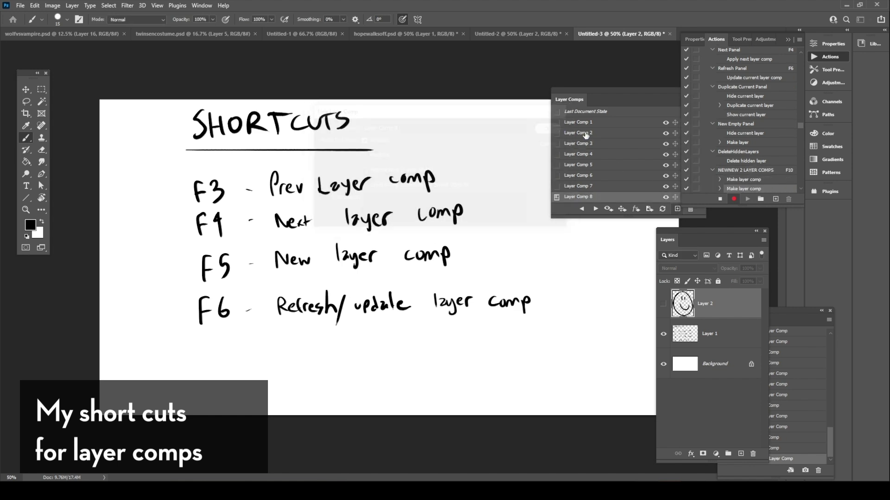
left_click(721, 200)
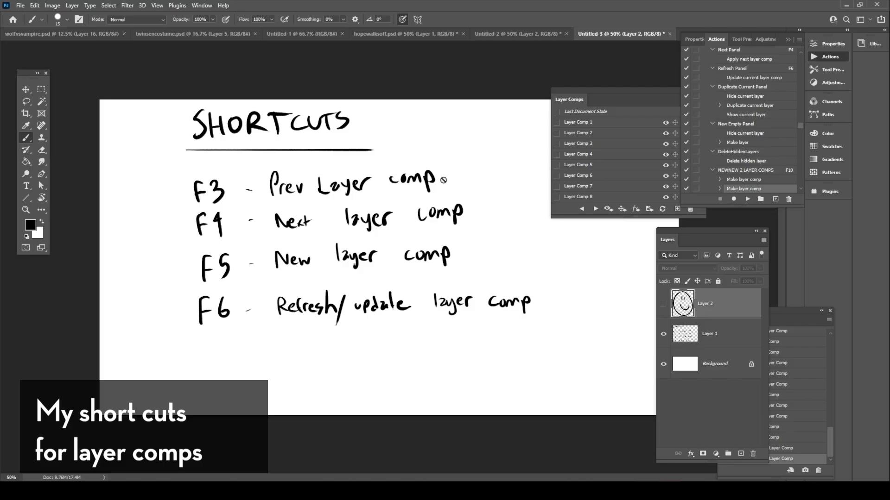
Step: Run the NEWNEW 2 LAYER COMPS action four times to add eight layer comps
key("F10")
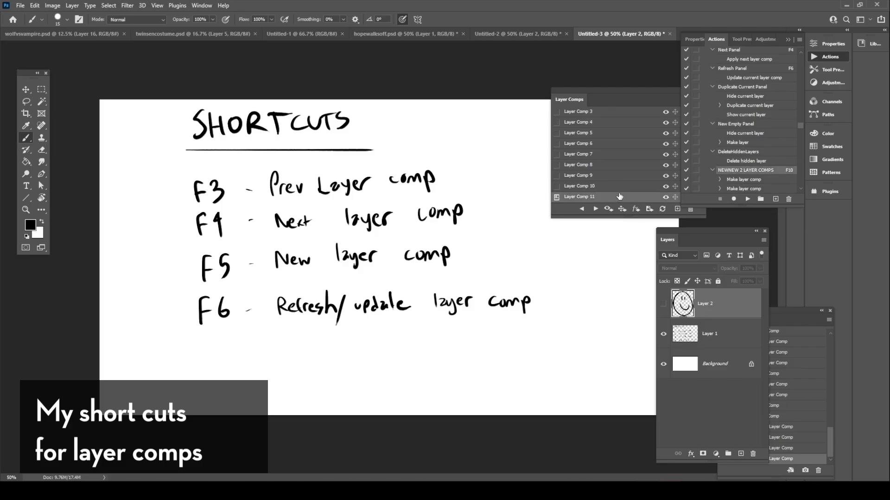
key("F10")
key("F10")
key("F10")
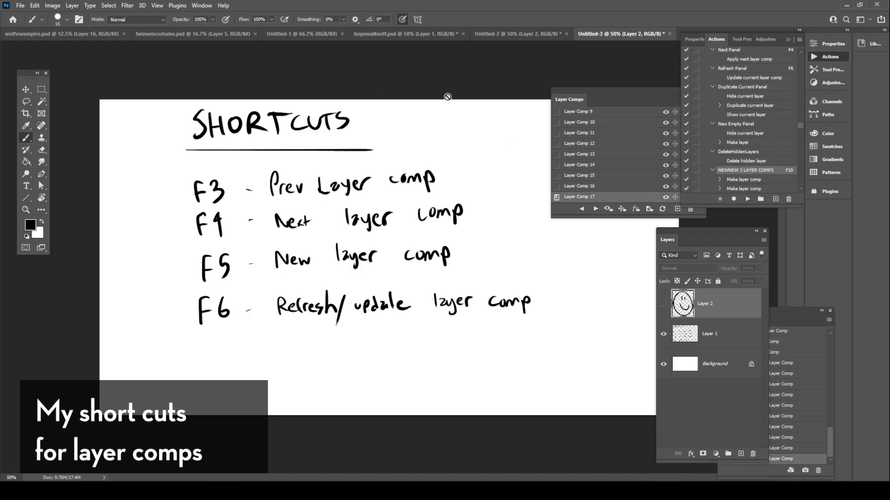
Step: Examine which layer comp commands can be given keyboard shortcuts among the panel menu commands, leaving them unassigned
left_click(41, 89)
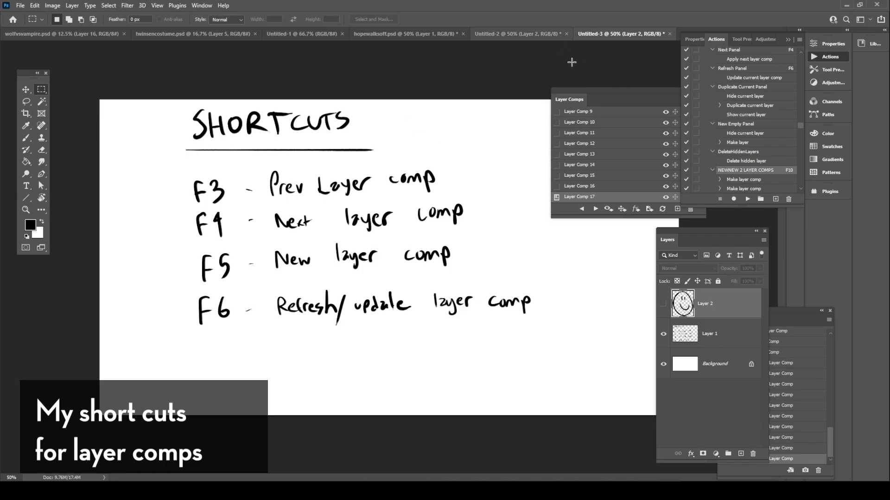
left_click(36, 6)
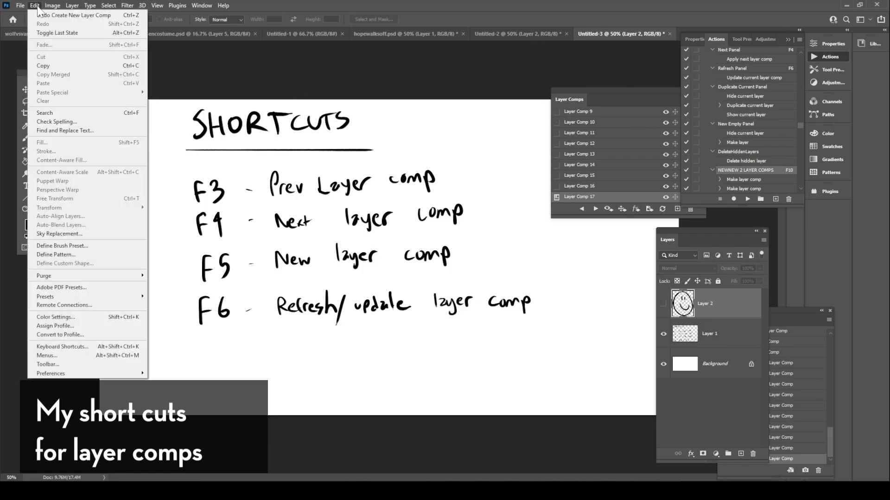
left_click(111, 347)
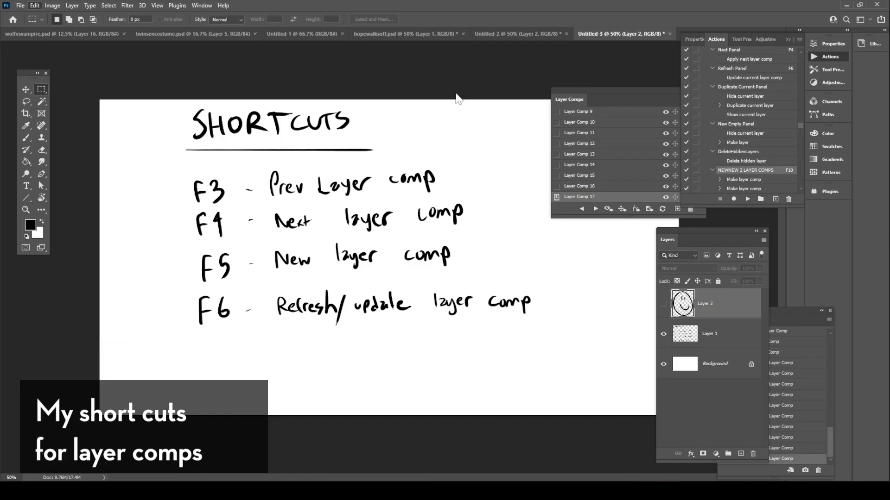
scroll(282, 297, "down", 2)
left_click(277, 324)
scroll(292, 292, "down", 3)
scroll(338, 278, "down", 3)
scroll(374, 292, "down", 3)
scroll(366, 299, "up", 4)
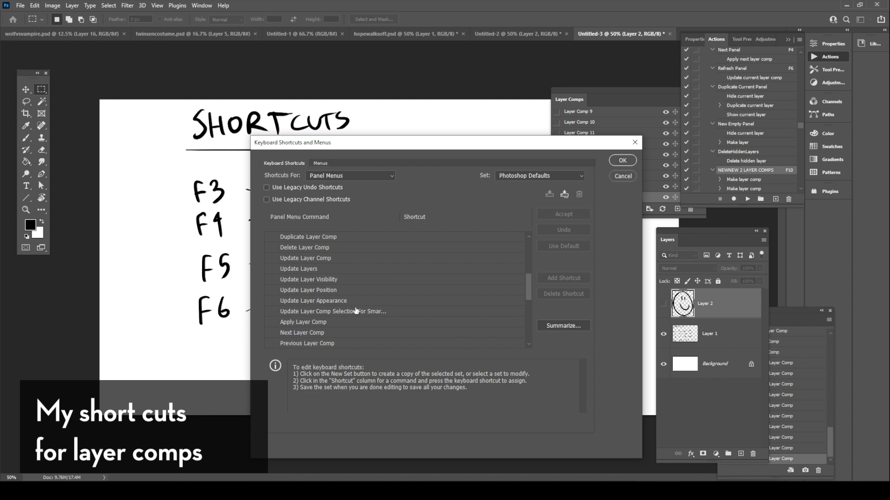
scroll(423, 265, "up", 2)
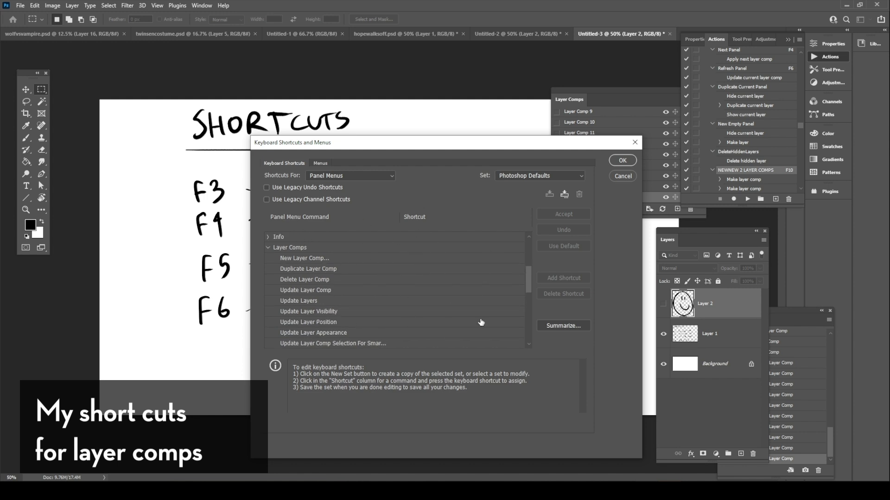
left_click(622, 160)
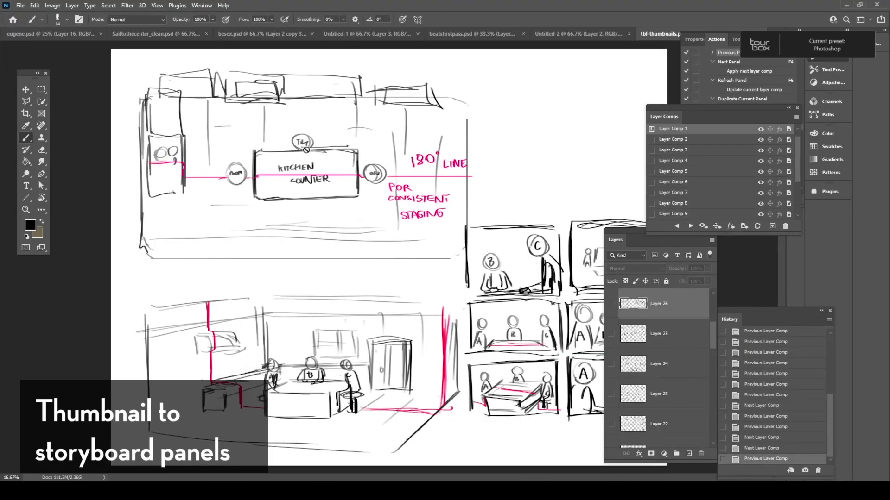
Step: Step back and forth through the first layer comps of the tbl-thumbnails document, stopping on Layer Comp 3
key("F4")
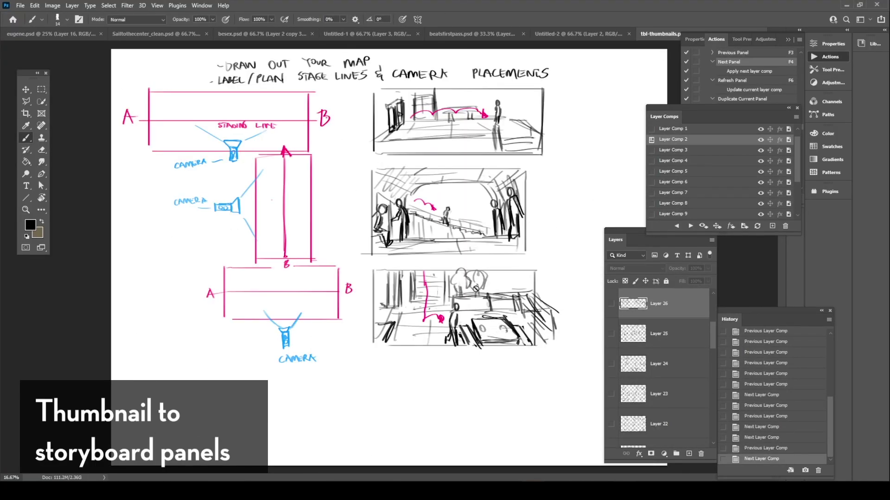
key("F3")
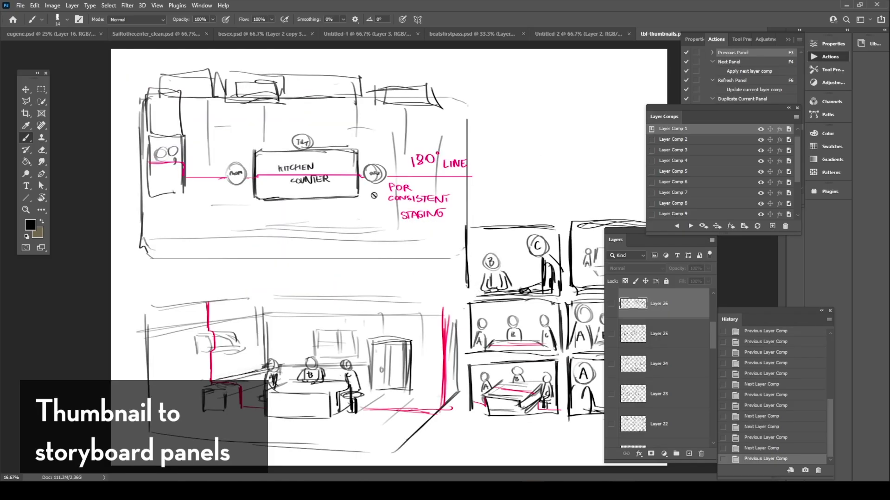
key("F4")
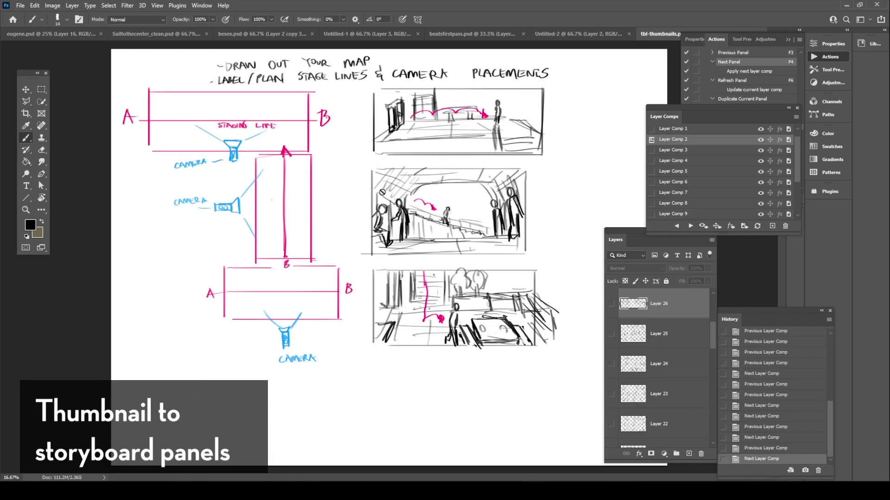
key("F4")
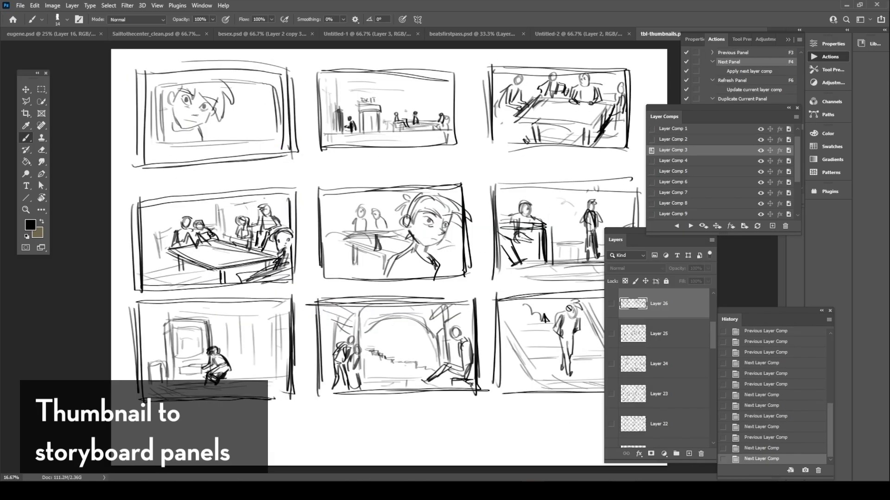
Step: Step forward through the layer comps of the tbl-thumbnails document from Layer Comp 3 to Layer Comp 15 to review the thumbnail pages
key("F4")
key("F3")
key("F4")
key("F4")
key("F4")
key("F4")
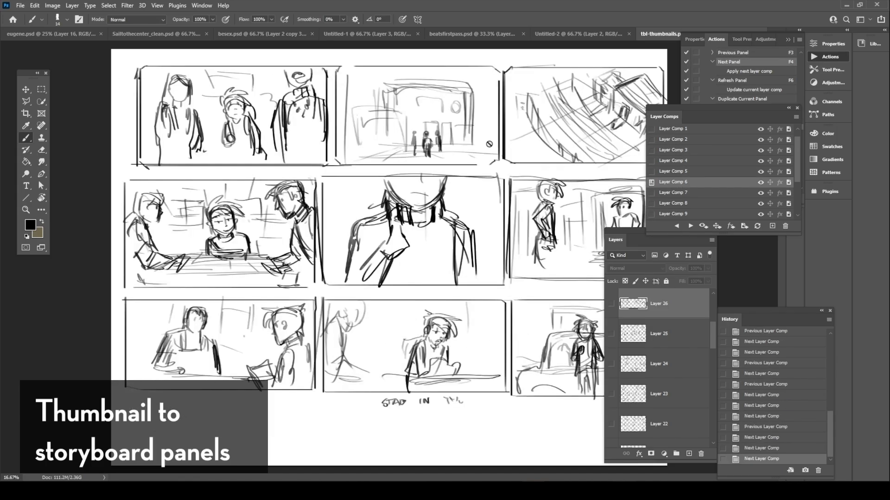
key("F4")
key("F4")
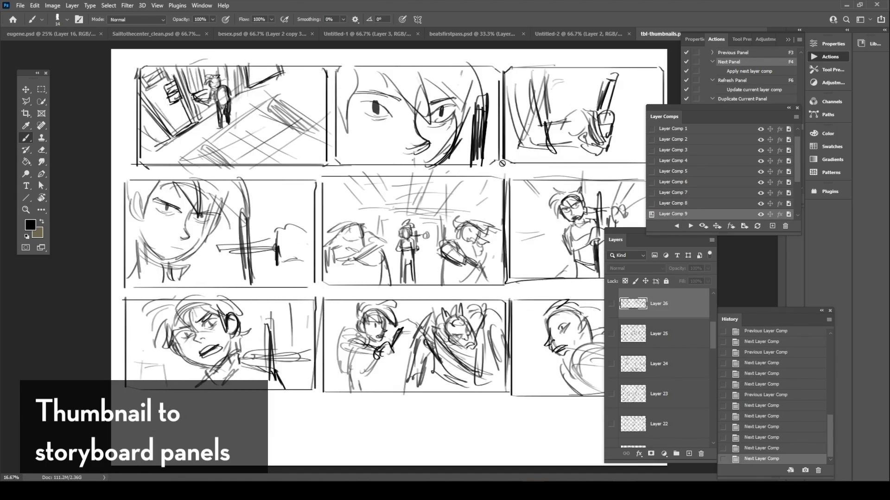
key("F4")
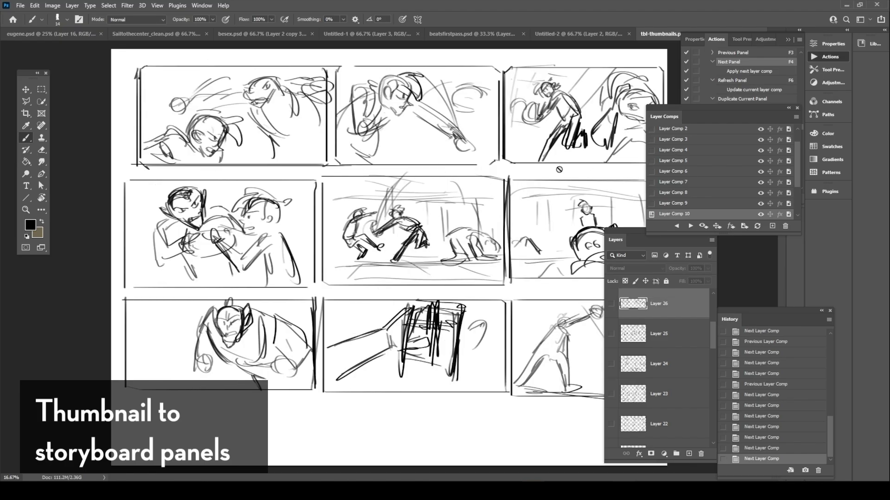
key("F4")
key("F4")
key("F4")
key("F4")
key("F4")
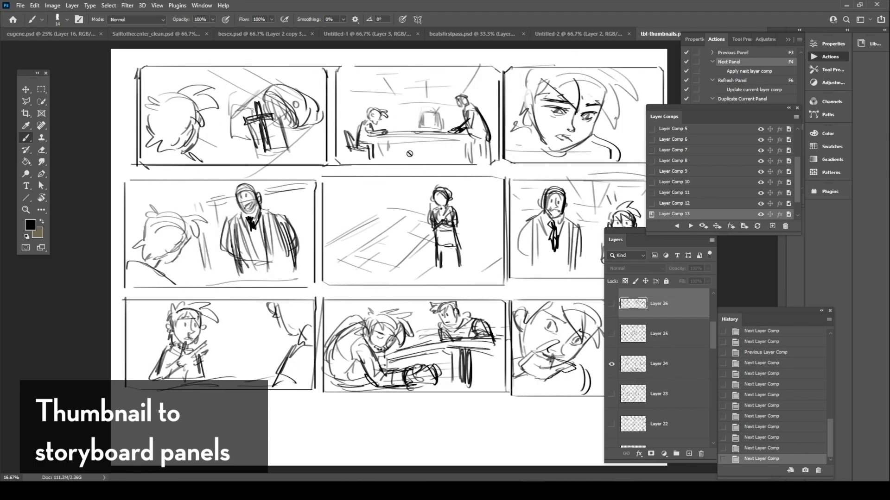
Step: Step back through the thumbnail pages to display Layer Comp 8
key("F3")
key("F3")
key("F3")
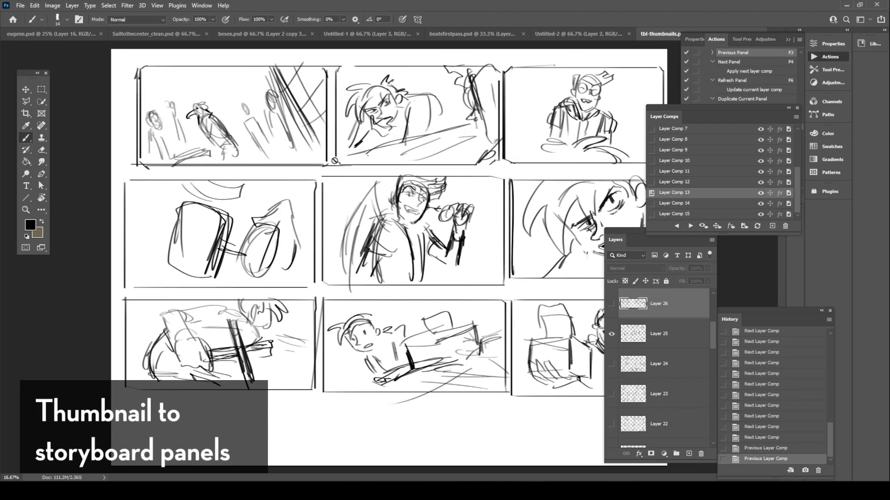
key("F3")
key("F3")
key("F3")
key("F3")
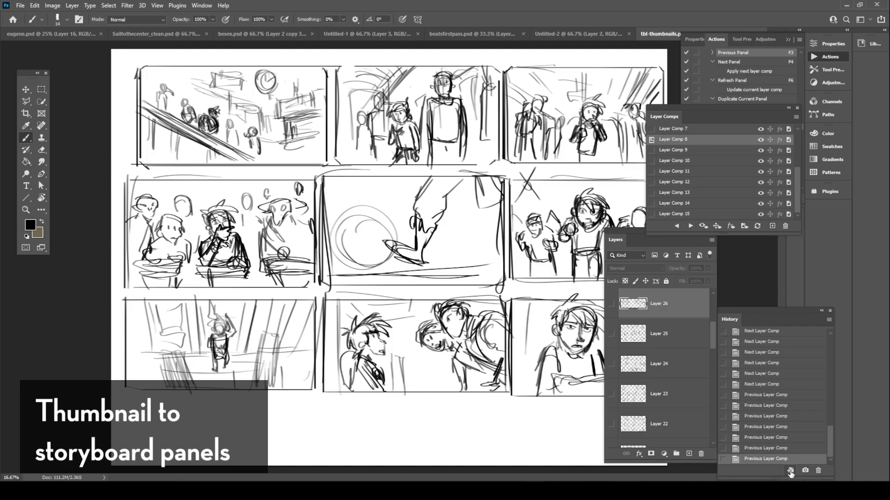
Step: Create a new document from the current history state and collapse the Actions panel group
left_click(203, 6)
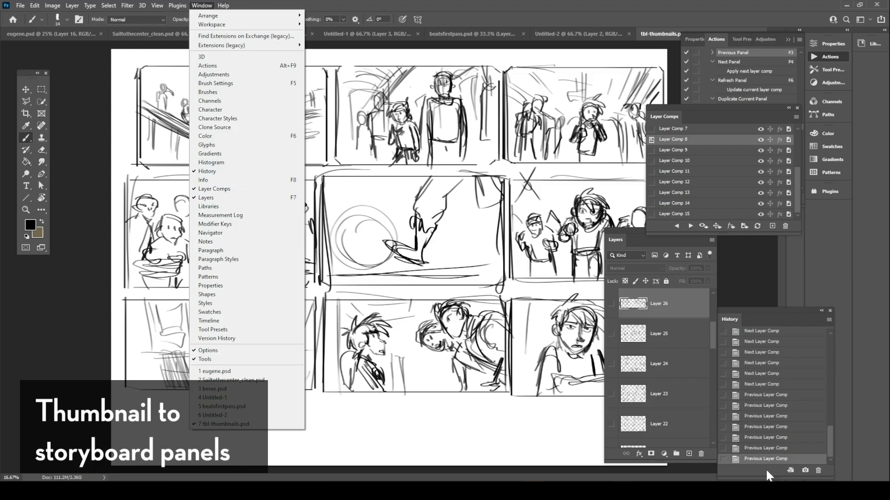
left_click(790, 471)
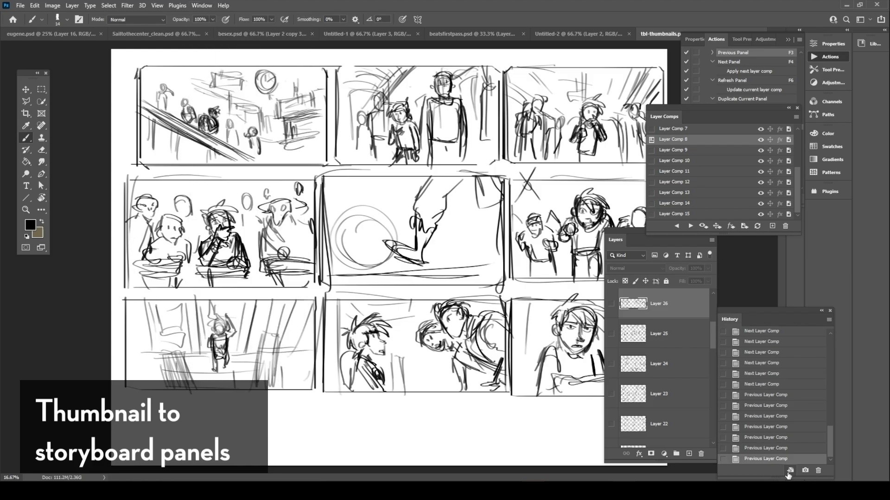
left_click(789, 471)
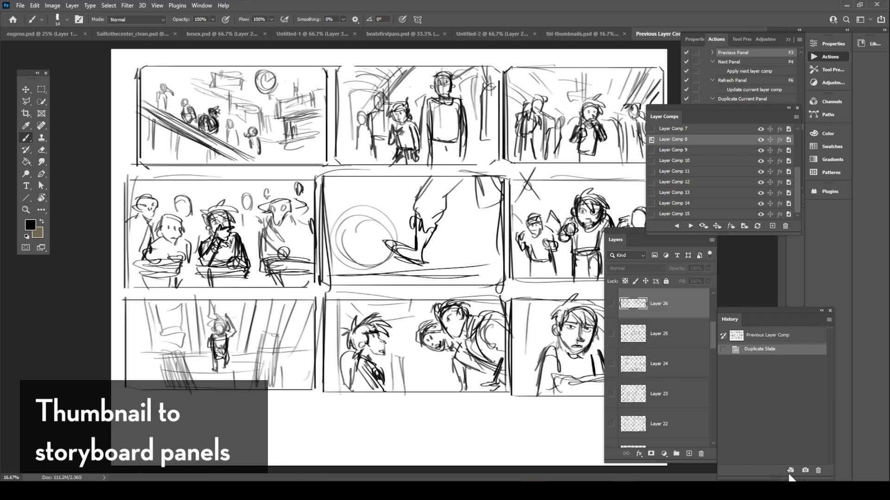
left_click(644, 80)
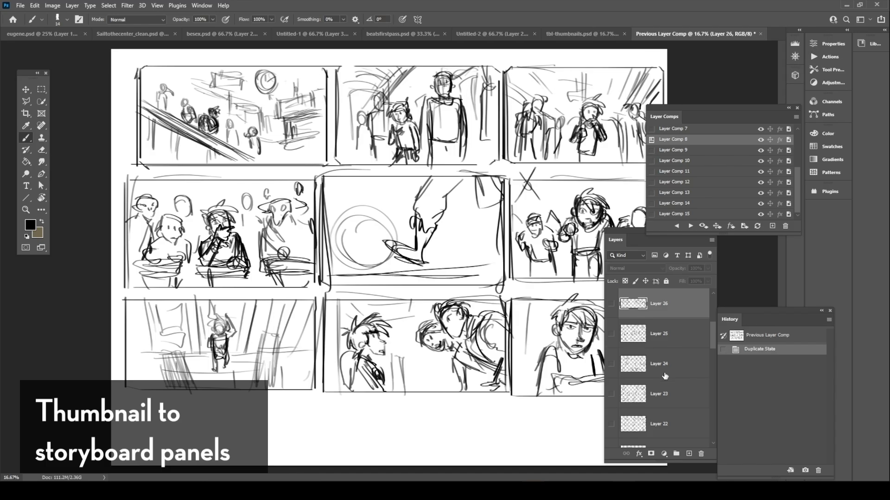
Step: Flatten the duplicated thumbnail document into a single background layer
scroll(665, 376, "up", 2)
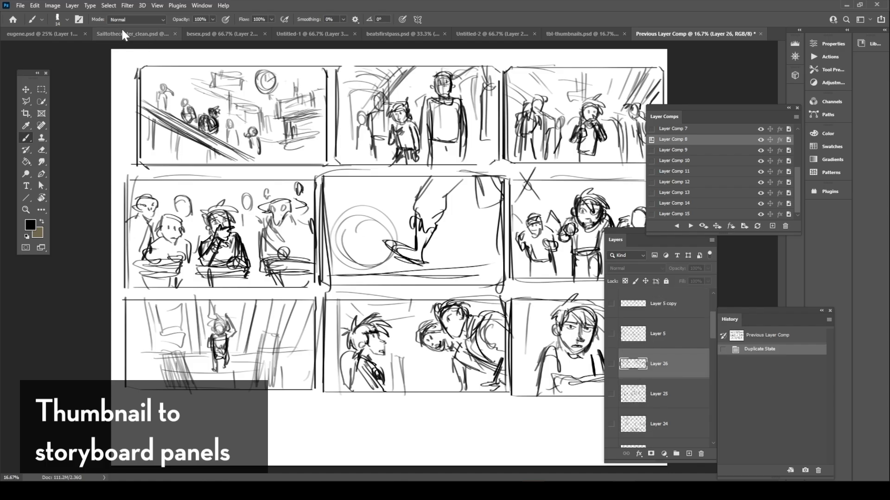
left_click(77, 5)
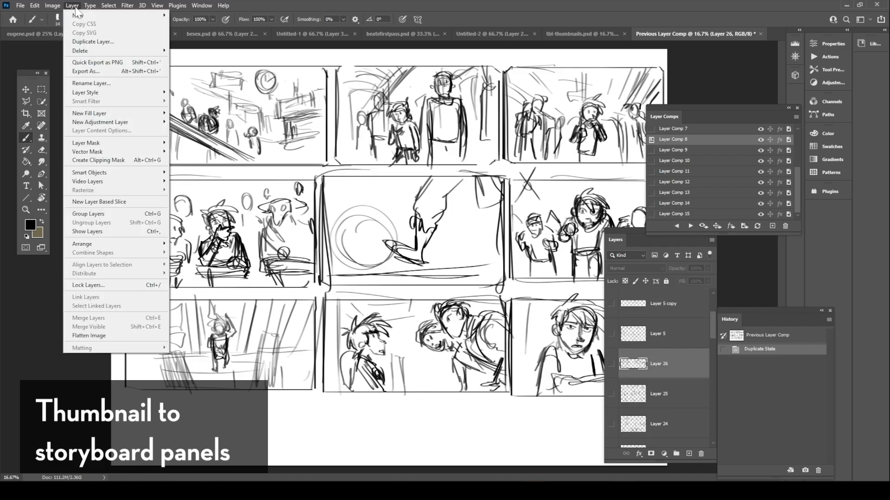
left_click(95, 340)
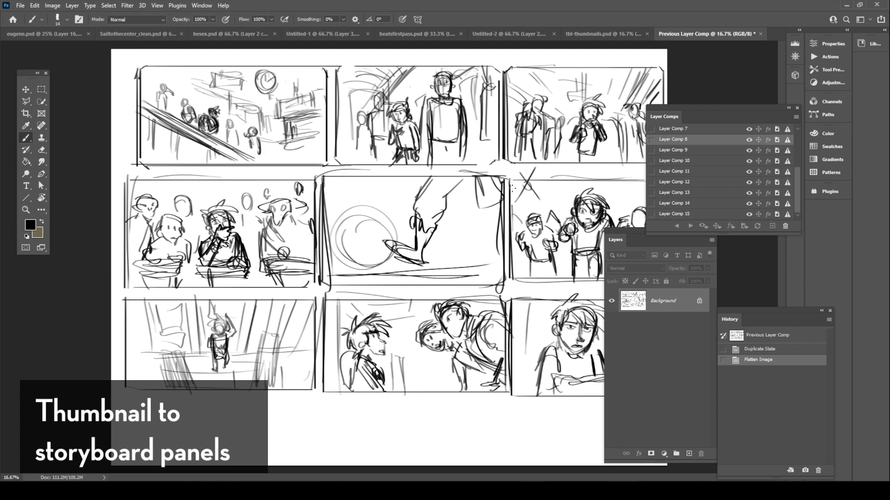
left_click(26, 90)
left_click_drag(523, 155, 556, 174)
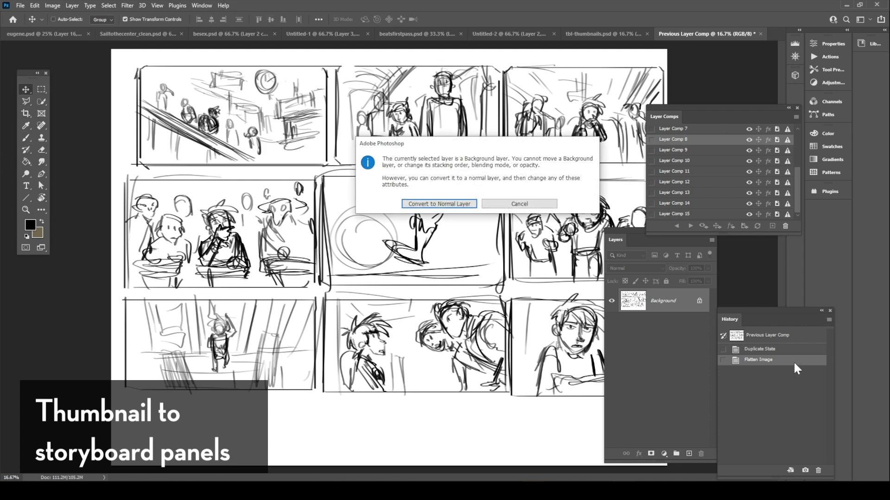
left_click(505, 207)
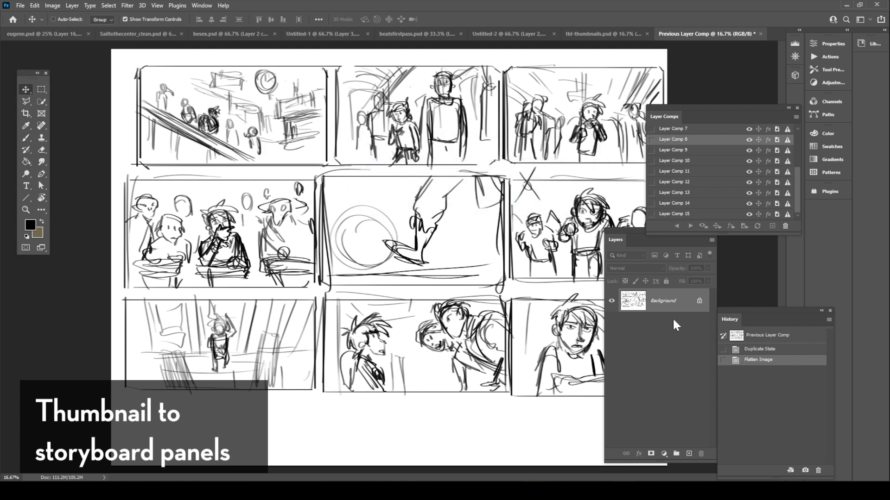
Step: Convert the flattened Background into a normal layer named Layer 0, and undo a trial move of it
double_click(669, 305)
left_click(516, 145)
left_click_drag(508, 261, 508, 225)
key("ctrl+z")
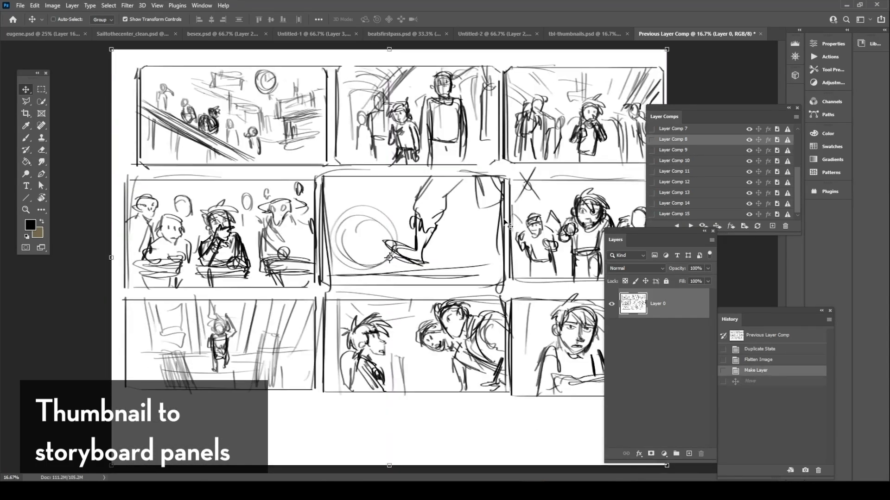
Step: Create a new blank document, 1920 x 1080 pixels at 72 pixels/inch with a white background
left_click(42, 89)
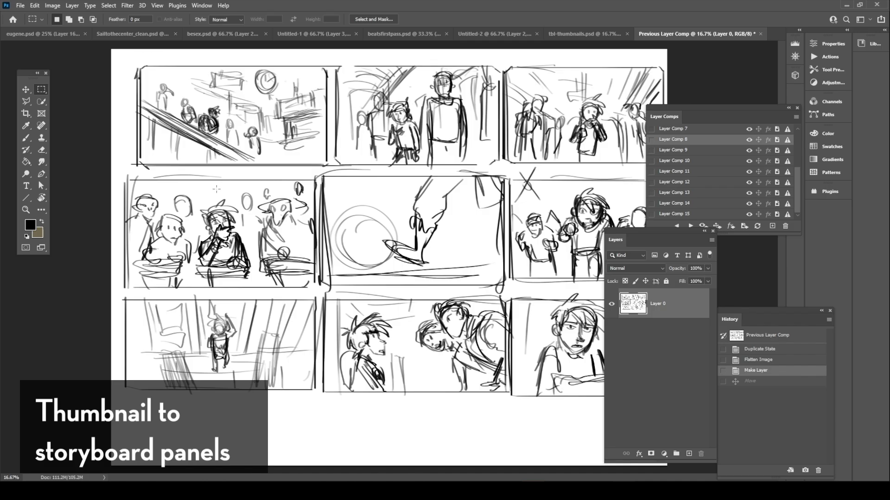
left_click(23, 5)
left_click(24, 17)
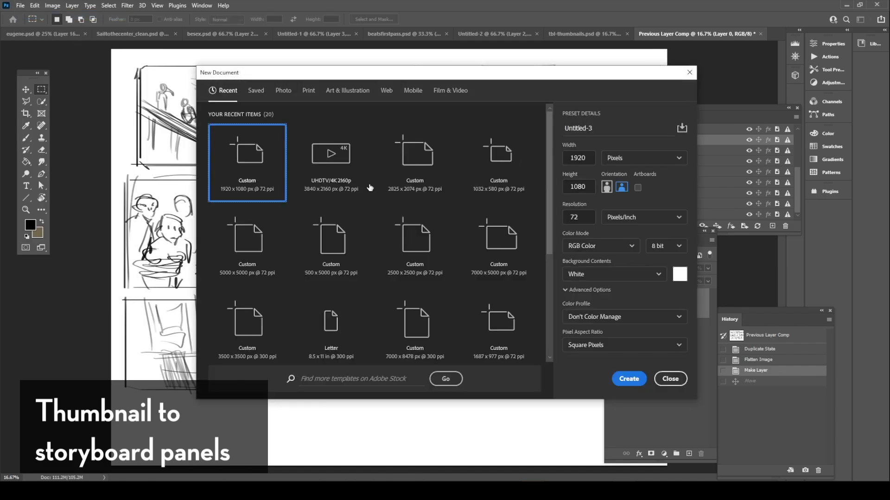
left_click(347, 241)
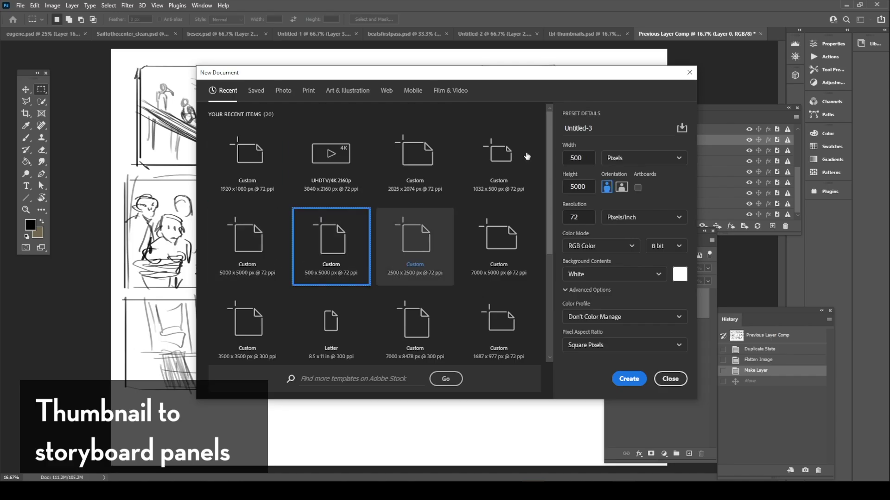
type("1920")
key("Tab")
type("10")
key("Return")
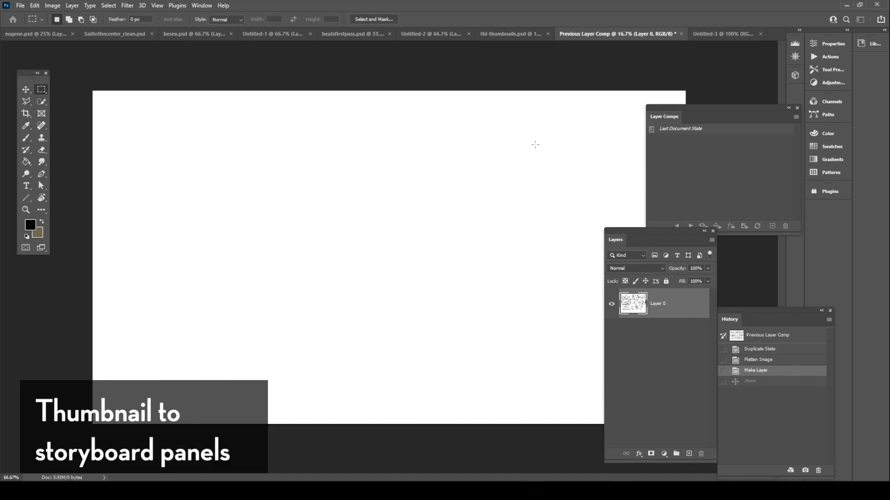
Step: Select the middle thumbnail of the flattened sheet's top row and paste a copy of it into the Untitled-3 document
left_click(617, 35)
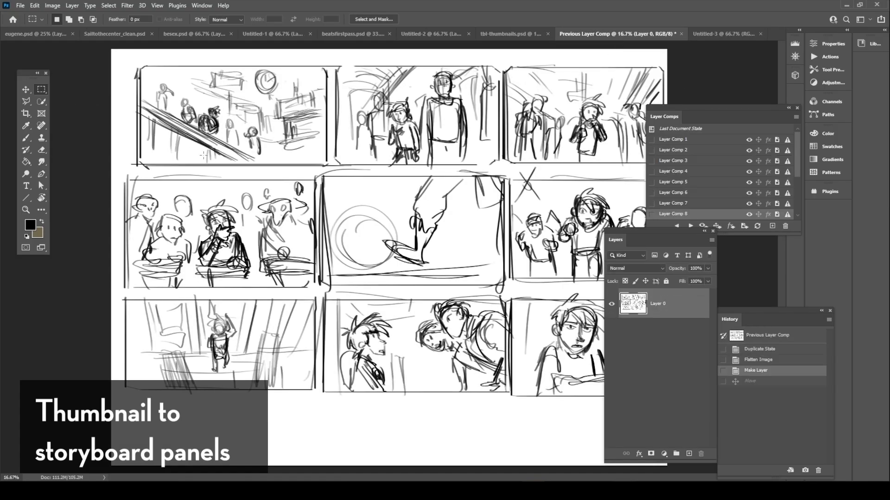
left_click_drag(334, 62, 502, 169)
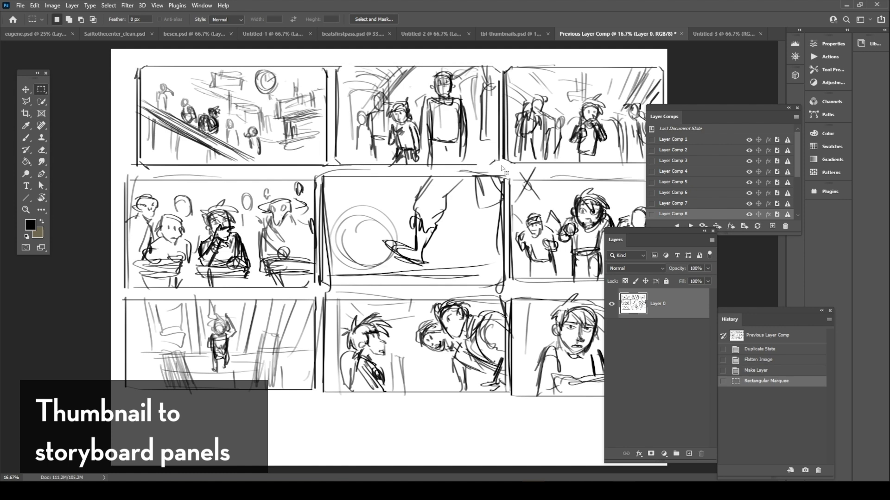
key("ctrl+x")
key("ctrl+z")
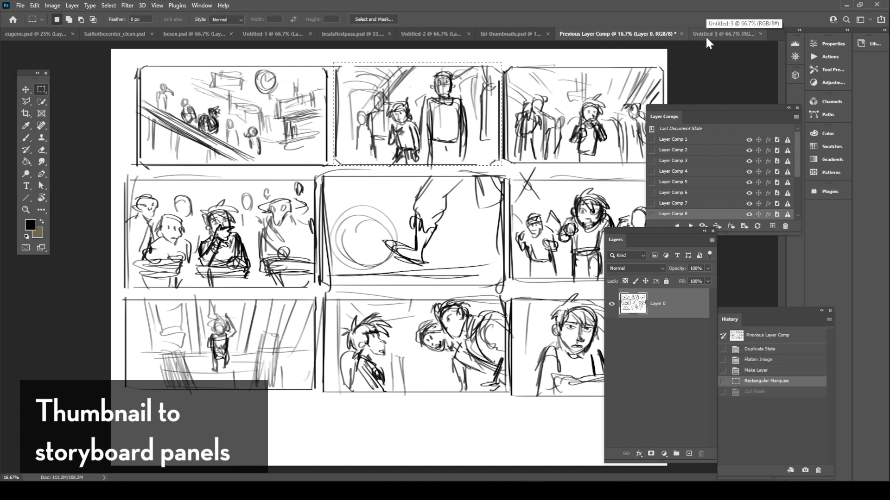
left_click(712, 34)
key("ctrl+v")
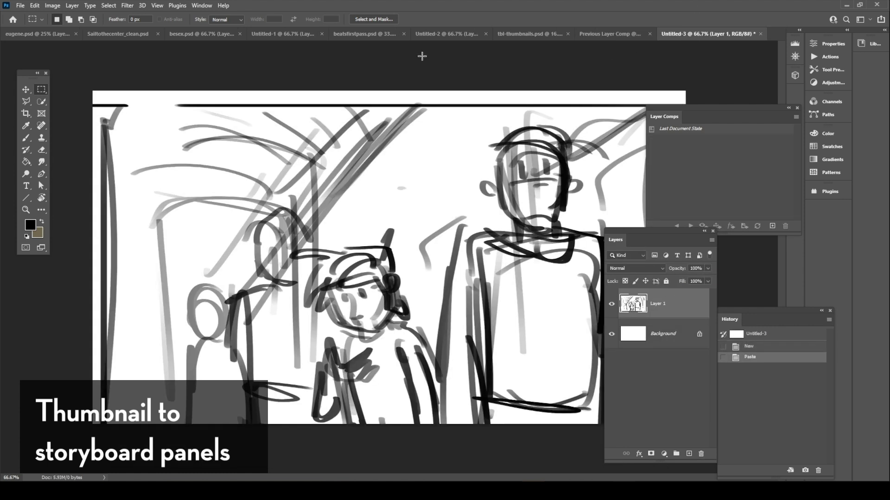
Step: Scale the pasted thumbnail down to fit the canvas and store it in a new layer comp, Layer Comp 1
left_click(27, 91)
left_click_drag(94, 92, 221, 144)
left_click_drag(129, 116, 95, 98)
left_click_drag(296, 176, 324, 168)
left_click(41, 89)
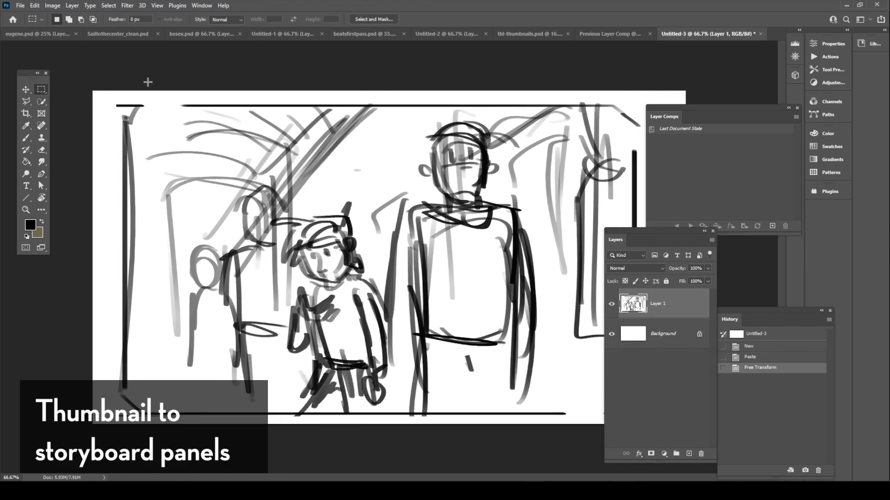
left_click(772, 225)
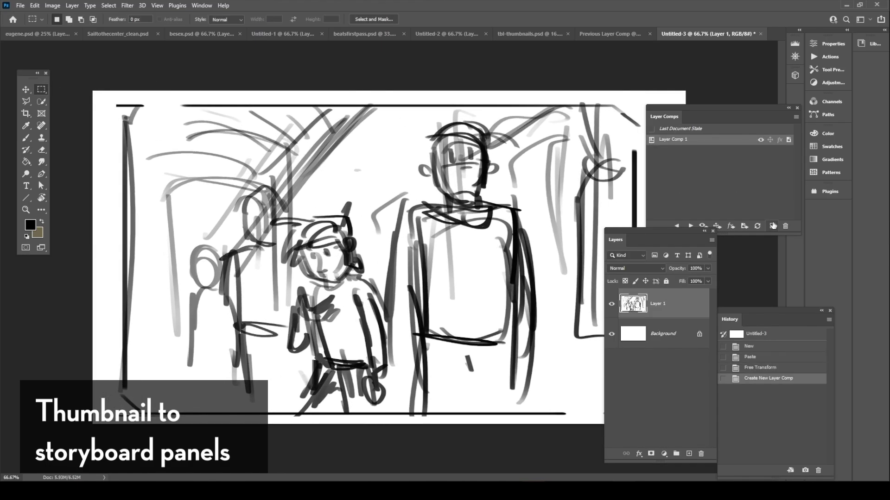
Step: Add Layer Comp 2 to Untitled-3 and paste in the middle thumbnail from the flattened sheet's bottom row as a new layer
left_click(621, 34)
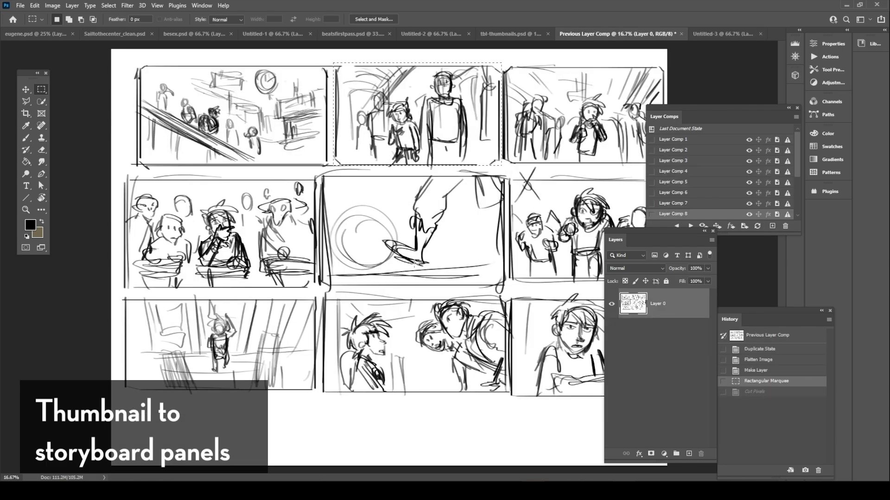
key("ctrl+d")
left_click_drag(319, 297, 510, 396)
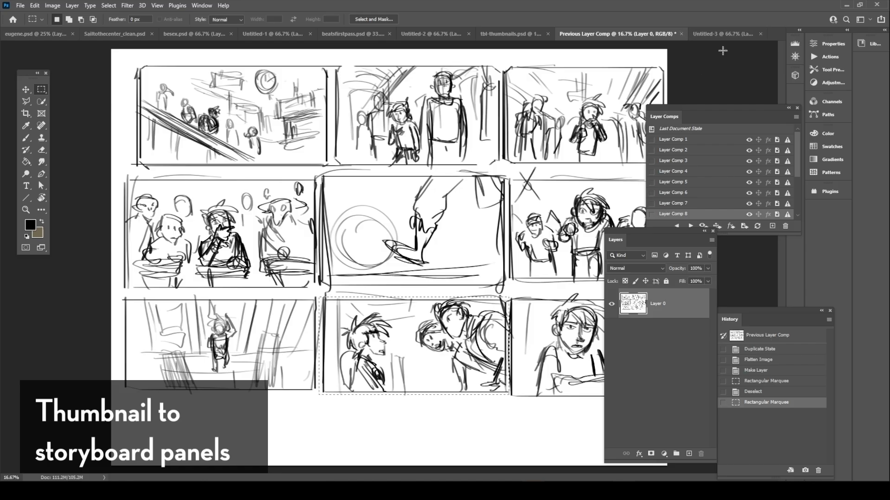
left_click(734, 34)
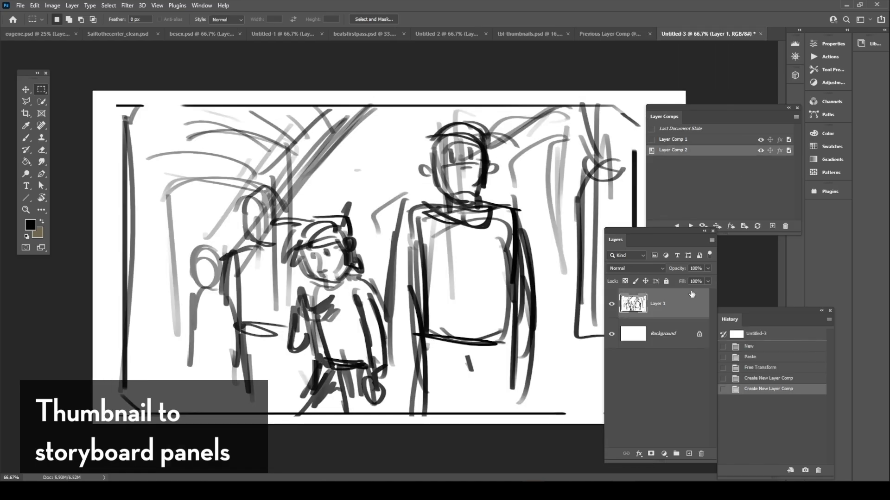
key("ctrl+v")
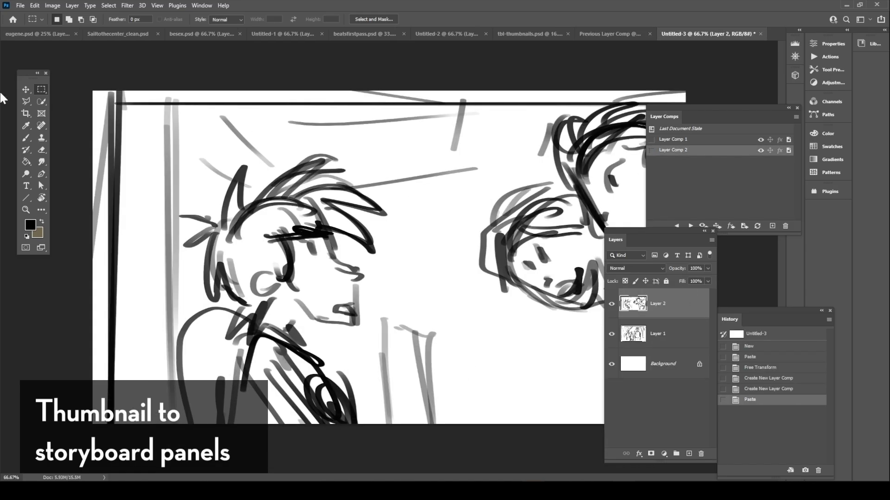
Step: Scale the second pasted thumbnail down to fit the canvas and update Layer Comp 2 with Layer 1 hidden
key("ctrl+t")
mouse_move(34, 67)
left_mouse_down()
mouse_move(324, 209)
mouse_move(217, 162)
mouse_move(234, 153)
mouse_move(268, 177)
left_mouse_up()
key("Return")
left_click(610, 335)
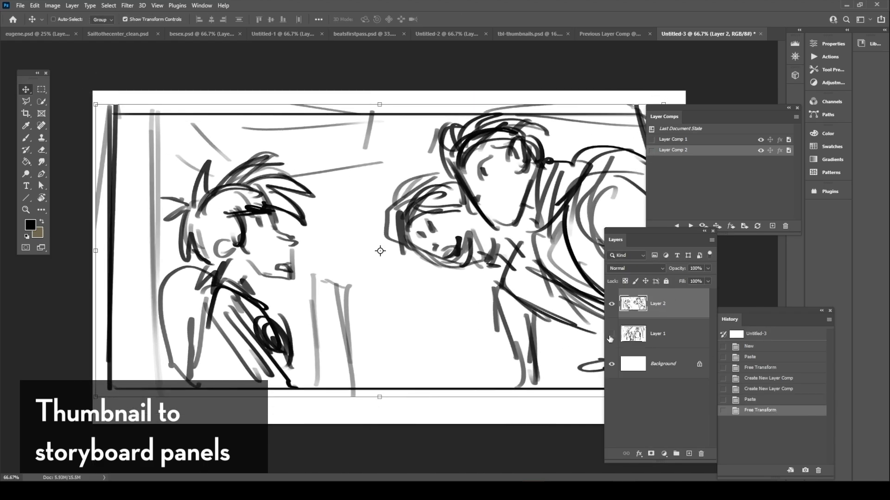
left_click(757, 227)
Step: Flip repeatedly between Layer Comp 1 and Layer Comp 2 to compare the two storyboard panels, stopping on Layer Comp 2
key("ctrl+comma")
key("ctrl+period")
key("ctrl+comma")
key("ctrl+comma")
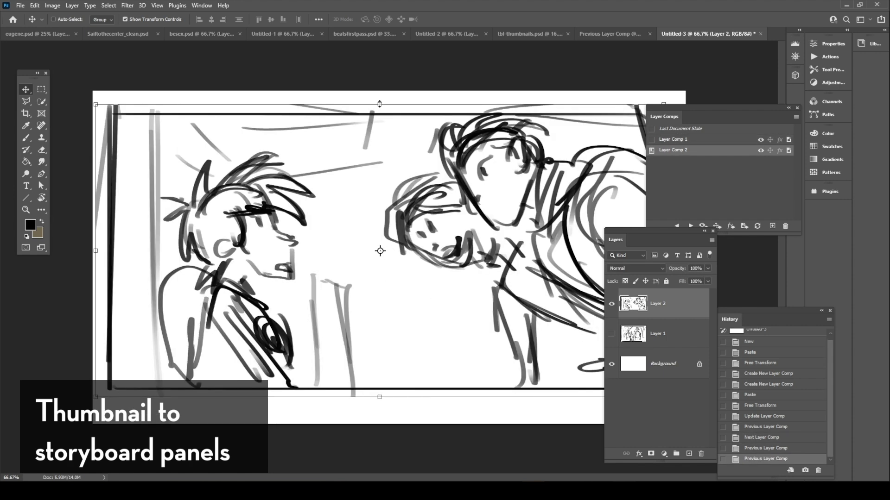
key("ctrl+period")
key("ctrl+period")
key("ctrl+period")
key("ctrl+period")
key("ctrl+period")
key("ctrl+period")
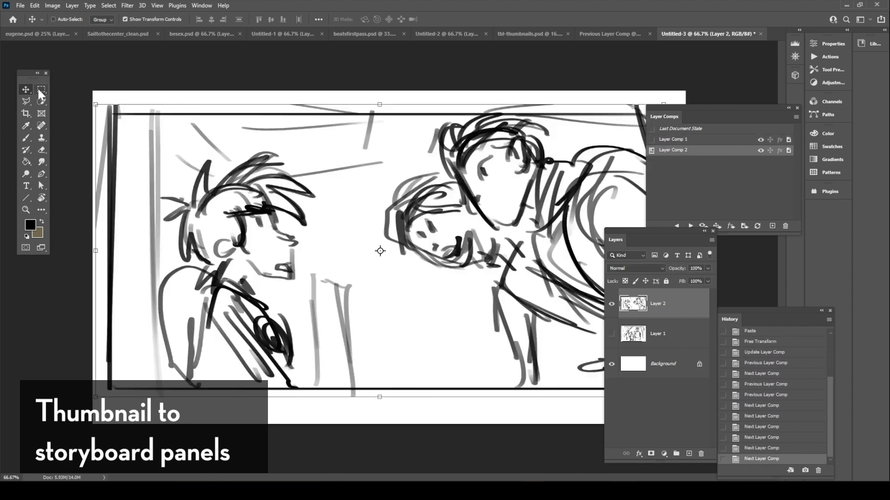
key("m")
key("ctrl+period")
key("ctrl+period")
key("ctrl+period")
key("ctrl+period")
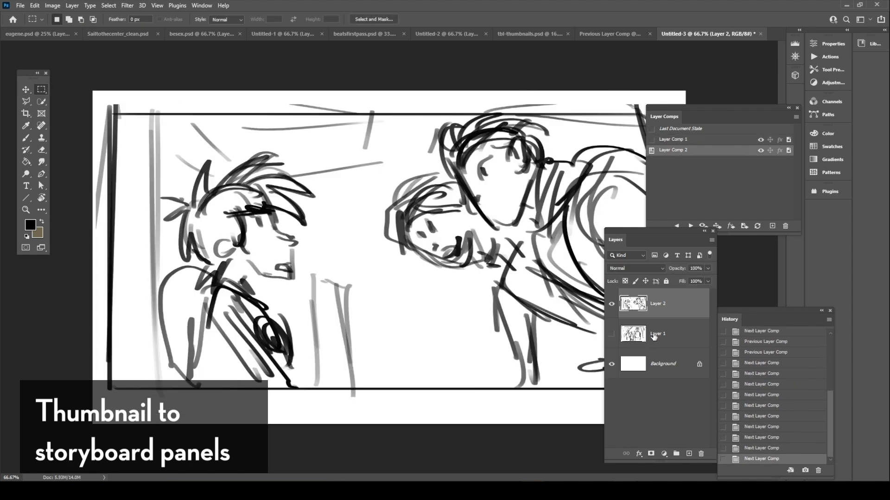
key("ctrl+period")
key("ctrl+period")
key("ctrl+period")
key("ctrl+period")
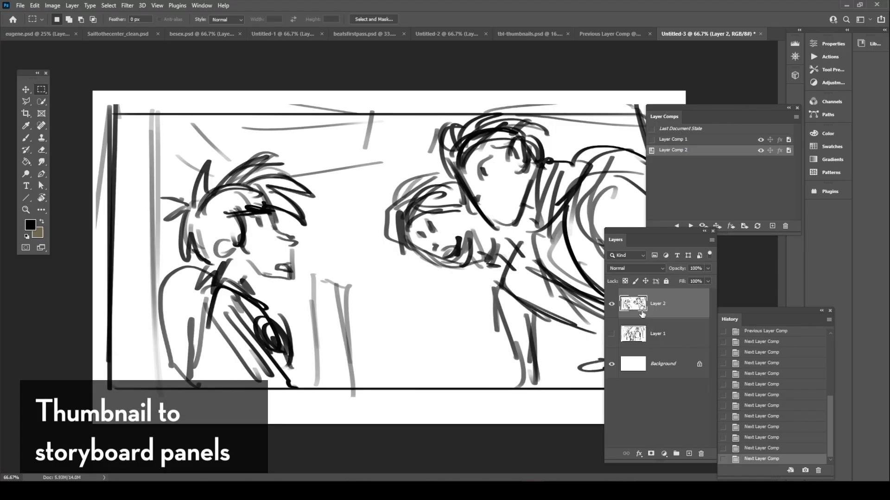
Step: Flip repeatedly between Layer Comp 1 and Layer Comp 2, checking which thumbnail layer each comp shows and ending on Layer Comp 2
key("ctrl+period")
key("ctrl+period")
key("ctrl+period")
key("ctrl+period")
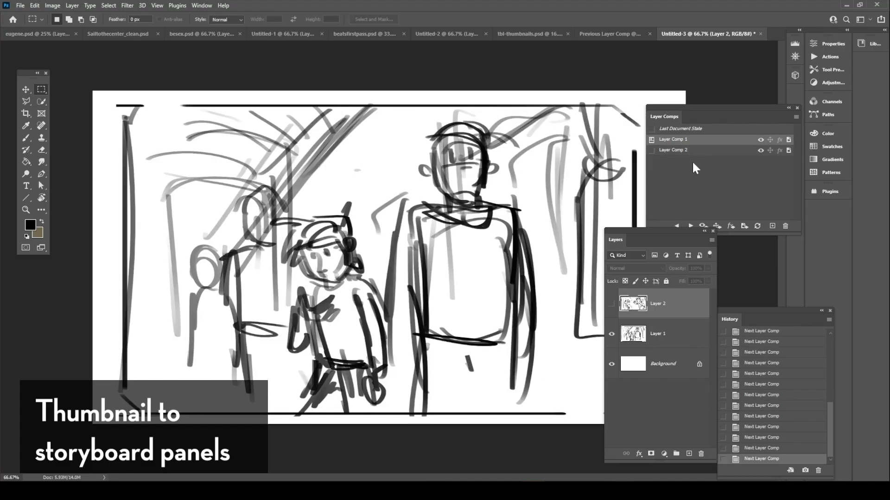
key("ctrl+period")
key("ctrl+period")
key("ctrl+period")
key("ctrl+period")
key("ctrl+period")
key("ctrl+period")
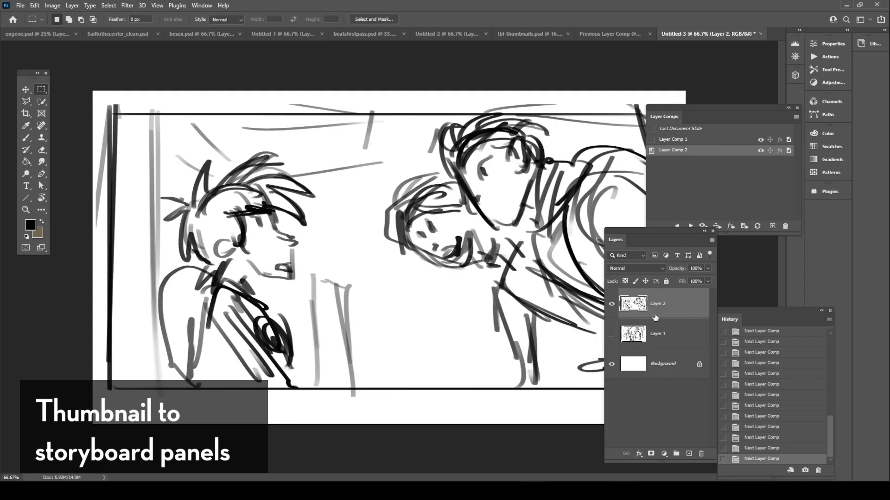
Step: Place Layer 2 in a new Group 1 and Layer 1 in a new Group 2, and update Layer Comp 2
left_click(675, 454)
left_click_drag(654, 316, 659, 298)
left_click(656, 345)
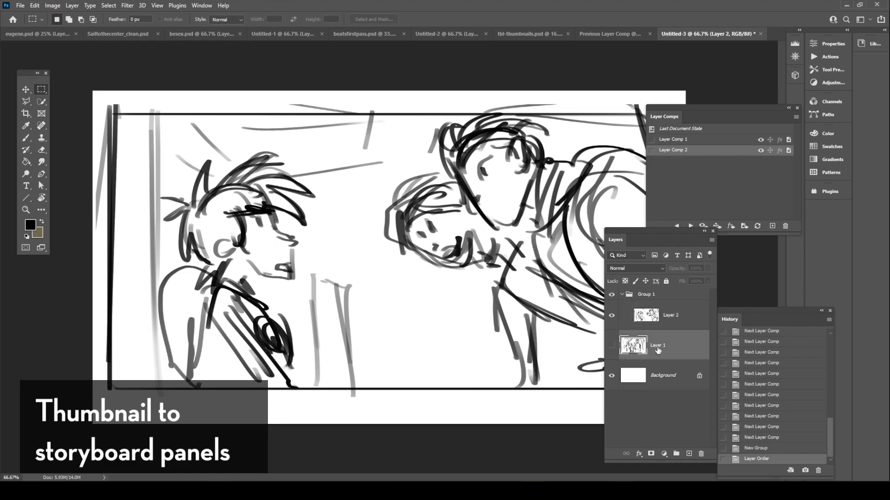
left_click(676, 454)
left_click(669, 356)
left_click_drag(669, 356, 663, 340)
left_click(663, 340)
Step: Cycle through the two layer comps repeatedly to examine how they switch the thumbnails inside Group 1 and Group 2
key("F2")
key("F2")
key("F2")
key("F2")
key("F2")
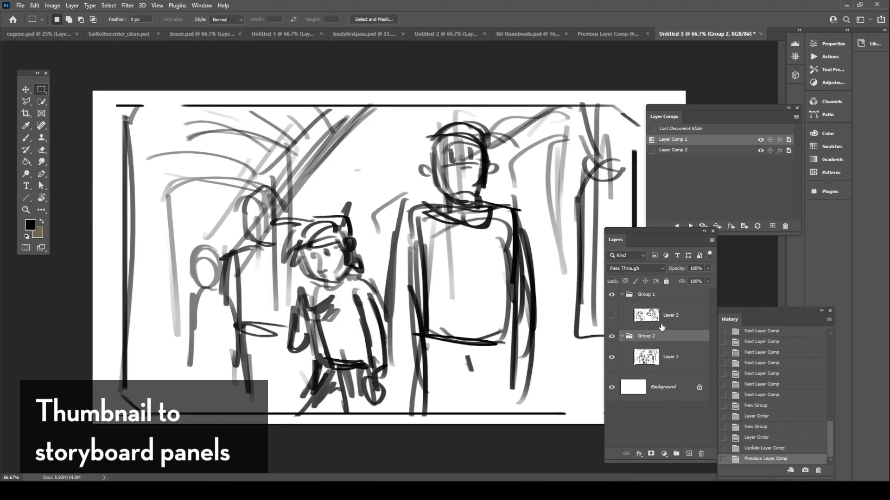
key("F2")
key("F2")
key("F2")
key("F2")
key("F2")
key("F2")
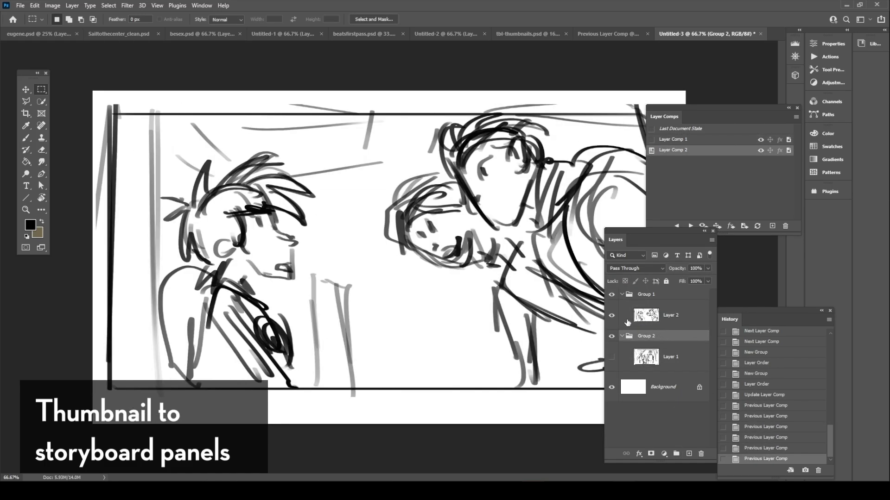
key("F2")
key("F2")
key("F2")
key("F2")
key("F2")
key("F2")
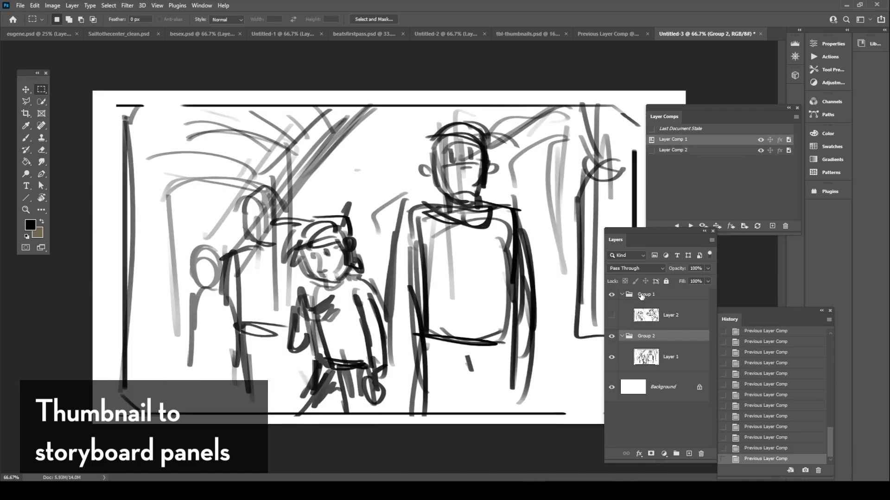
key("F2")
key("F2")
key("F2")
key("F2")
key("F2")
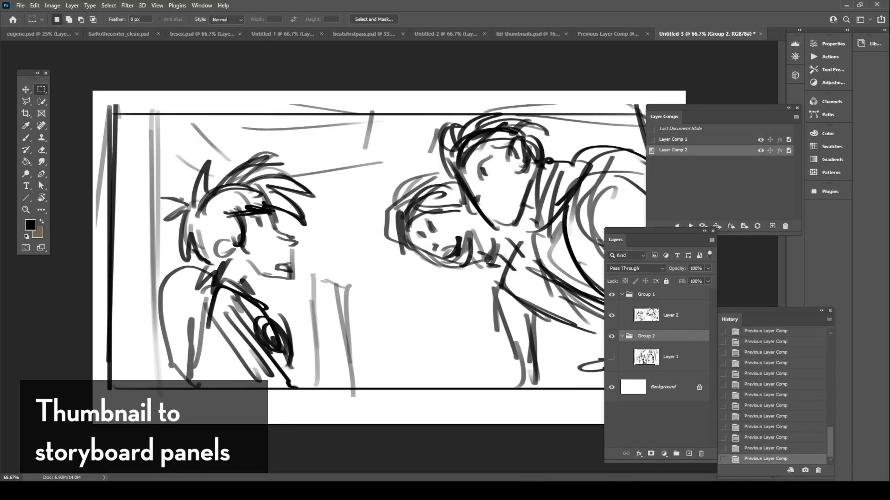
left_click(638, 297)
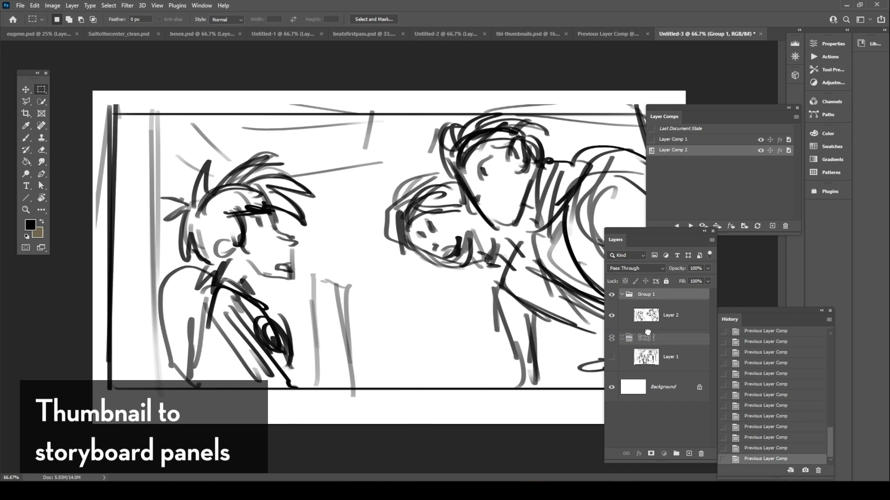
key("F2")
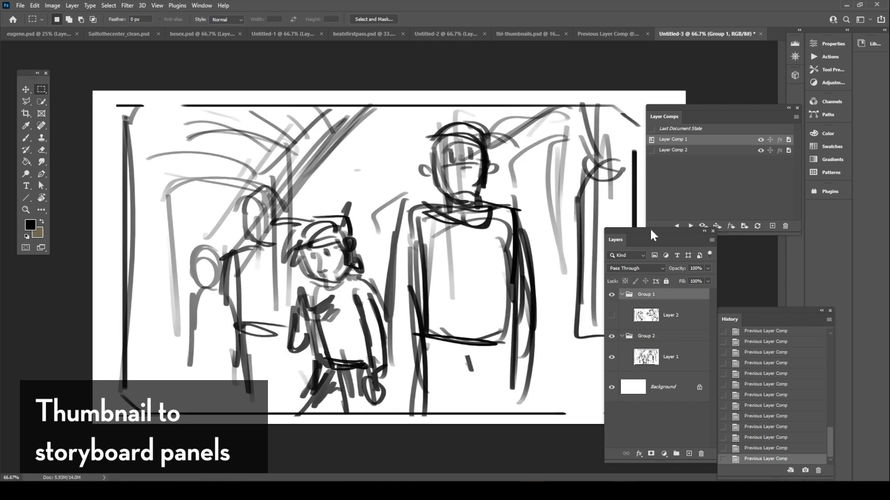
Step: Move the Layer Comps panel slightly clear of the layer stack and alternate between applying Layer Comp 1 and Layer Comp 2
left_click_drag(678, 109, 682, 100)
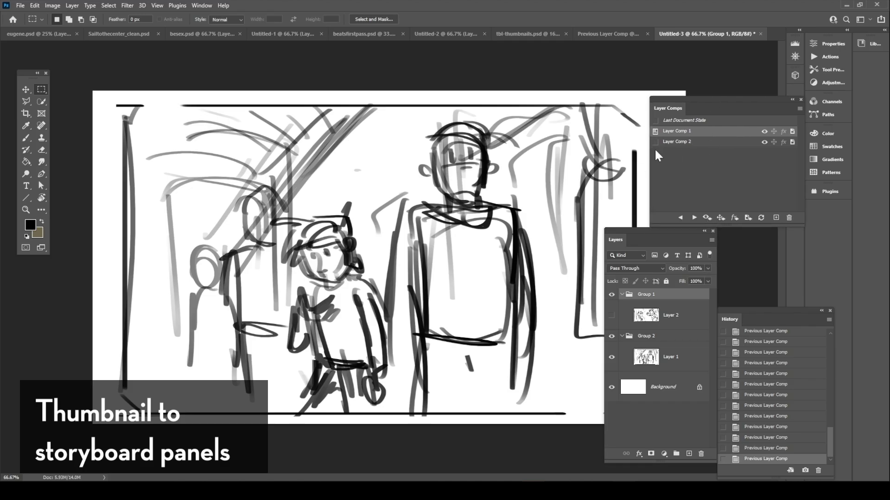
left_click(680, 217)
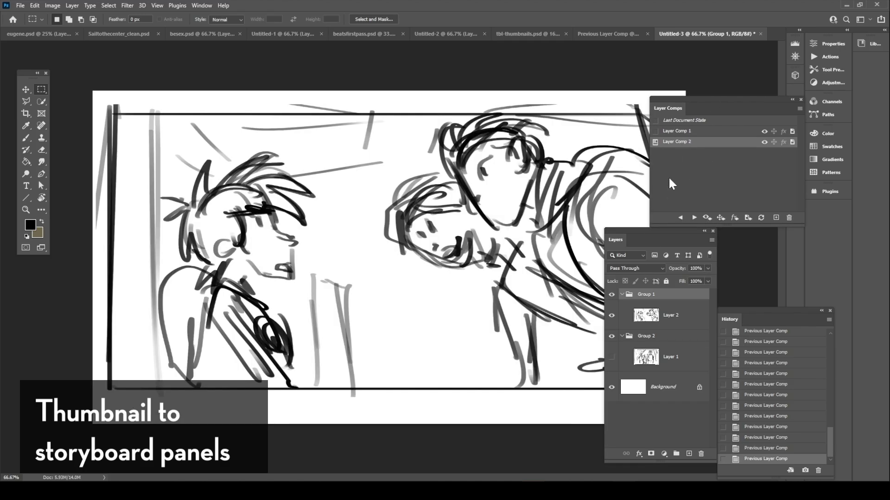
left_click(684, 132)
left_click(684, 142)
left_click(676, 134)
left_click(677, 142)
left_click(675, 132)
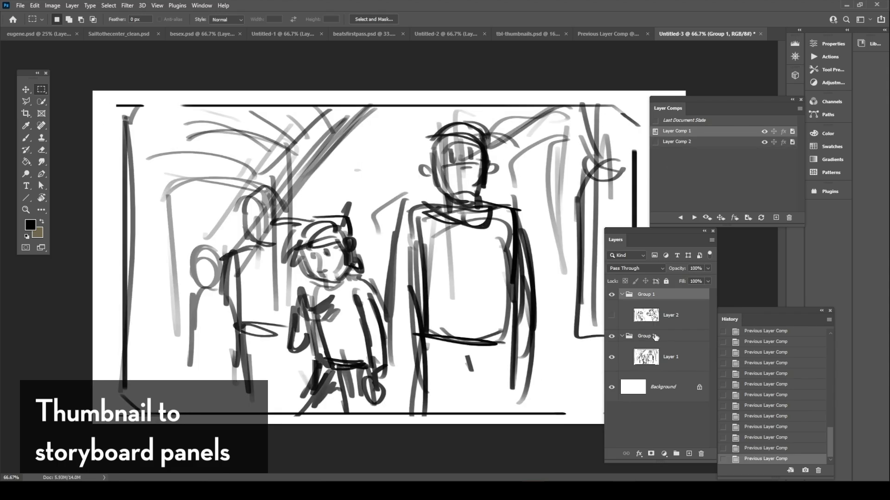
key("F2")
key("F2")
key("F2")
key("F2")
key("F2")
key("F2")
key("F2")
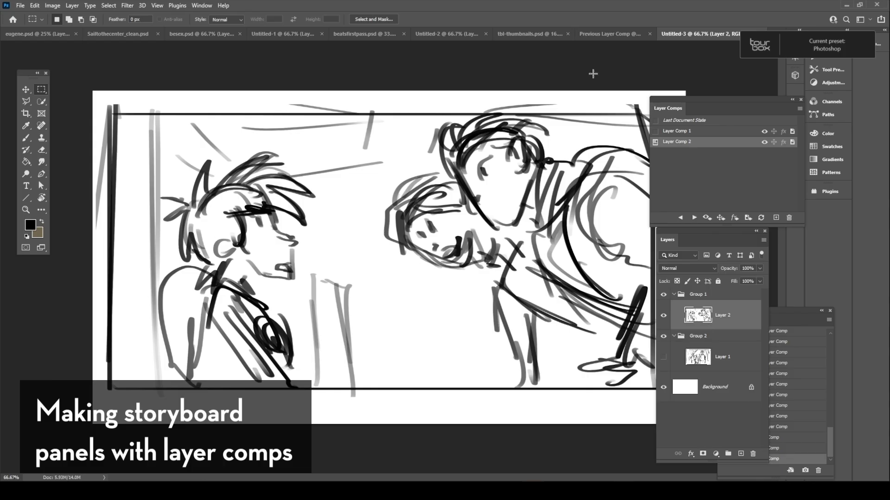
Step: Fade the Layer 2 rough by lowering its opacity and add a new layer named BGgroup1 above it in Group 1
left_click(759, 268)
left_click_drag(762, 278, 723, 279)
left_click(740, 454)
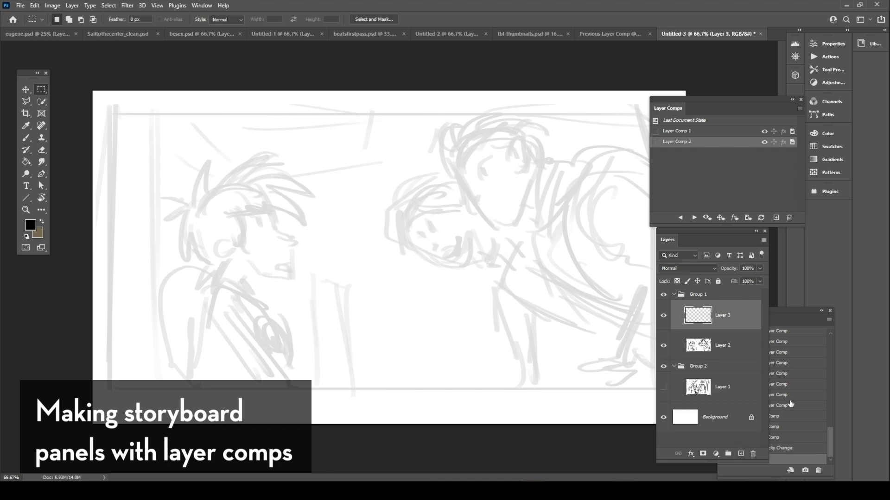
left_click(27, 127)
double_click(724, 316)
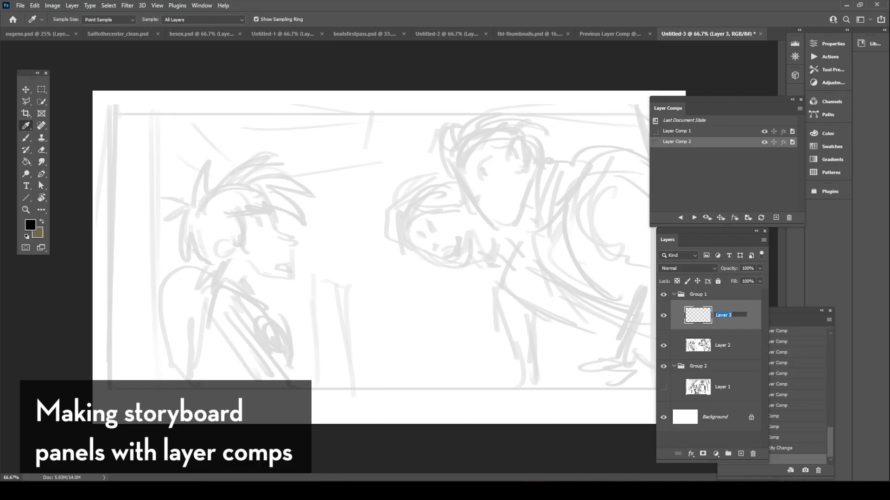
type("BGgroup1")
key("Return")
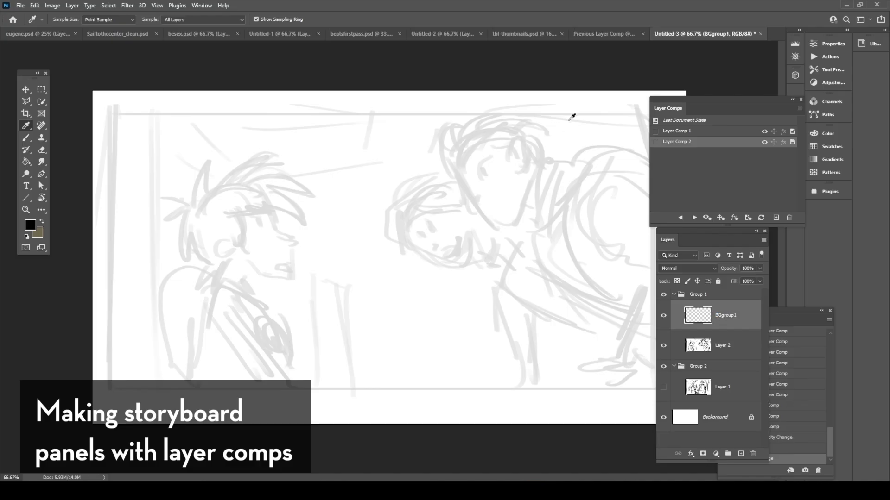
Step: Brush the left wall's perspective lines and vertical divisions onto BGgroup1 in black, redoing strokes that miss
left_click(26, 137)
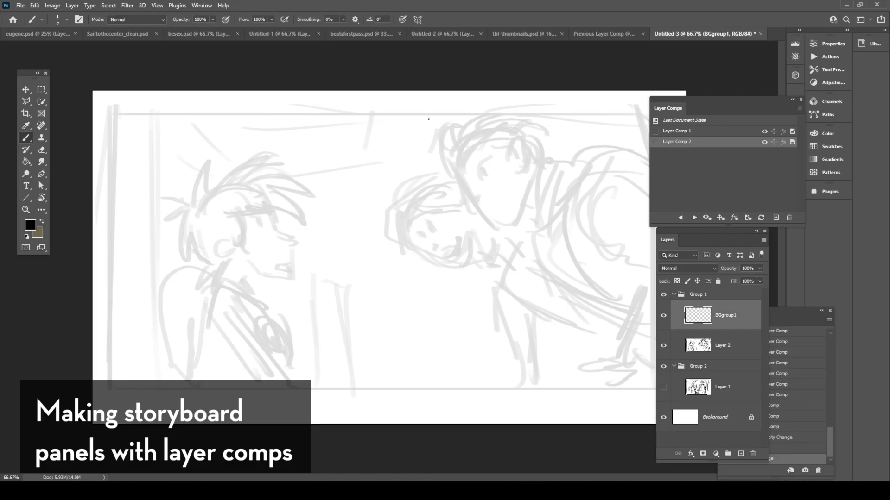
left_click_drag(137, 90, 260, 222)
key("ctrl+z")
left_click_drag(147, 90, 270, 222)
left_click_drag(92, 206, 230, 238)
left_click_drag(129, 341, 221, 338)
left_click_drag(270, 225, 272, 424)
key("ctrl+z")
key("ctrl+z")
left_click_drag(93, 357, 250, 349)
left_click_drag(269, 234, 269, 423)
left_click_drag(189, 158, 189, 381)
left_click_drag(109, 143, 108, 221)
Step: Draw the hallway's long straight horizontal lines and the slanted ceiling lines across the back of the panel
left_click_drag(291, 221, 709, 232)
key("ctrl+z")
left_click_drag(278, 226, 728, 226)
left_click_drag(243, 92, 326, 195)
left_click_drag(464, 95, 453, 183)
left_click_drag(297, 211, 602, 211)
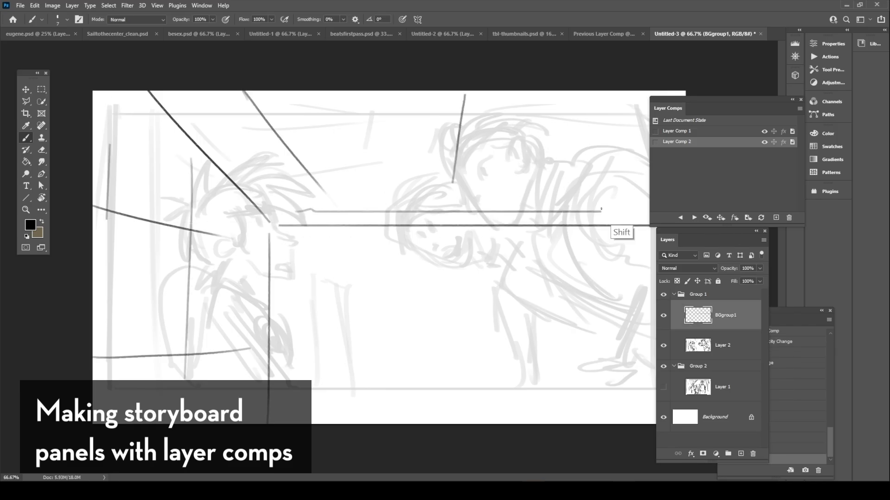
left_click(250, 129, "shift")
key("ctrl+z")
left_click_drag(230, 140, 649, 139)
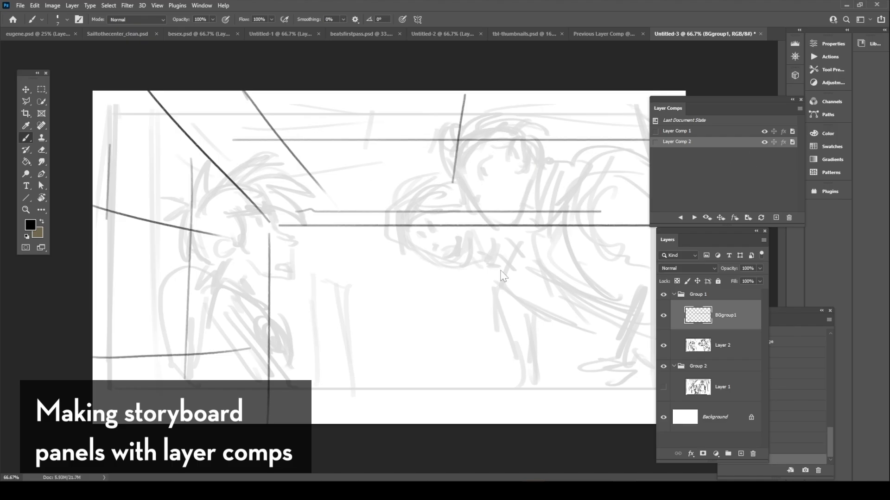
Step: Draw the right wall's vertical corner, converging perspective lines and vertical panel divisions on BGgroup1
left_click_drag(463, 226, 464, 425)
key("ctrl+z")
left_click_drag(470, 238, 470, 424)
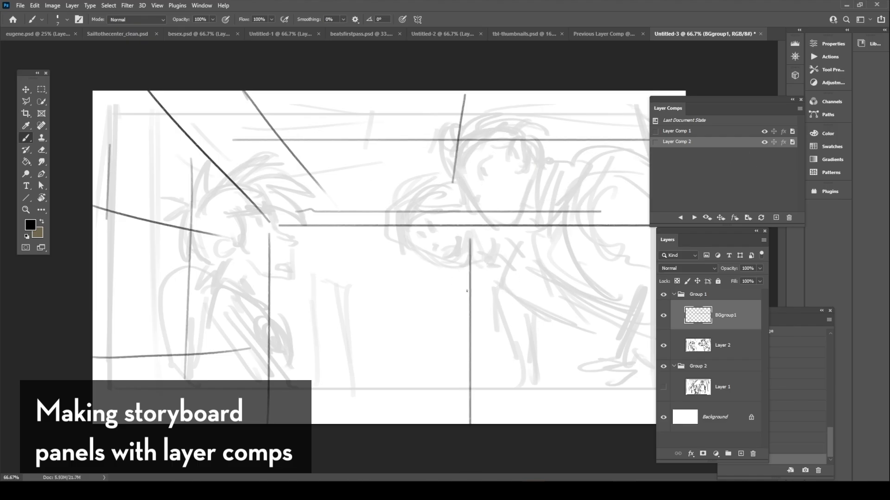
left_click_drag(468, 256, 647, 206)
mouse_move(503, 247)
left_mouse_down()
mouse_move(505, 375)
mouse_move(638, 148)
left_mouse_up()
key("ctrl+z")
left_click_drag(476, 227, 639, 139)
left_click_drag(582, 213, 584, 321)
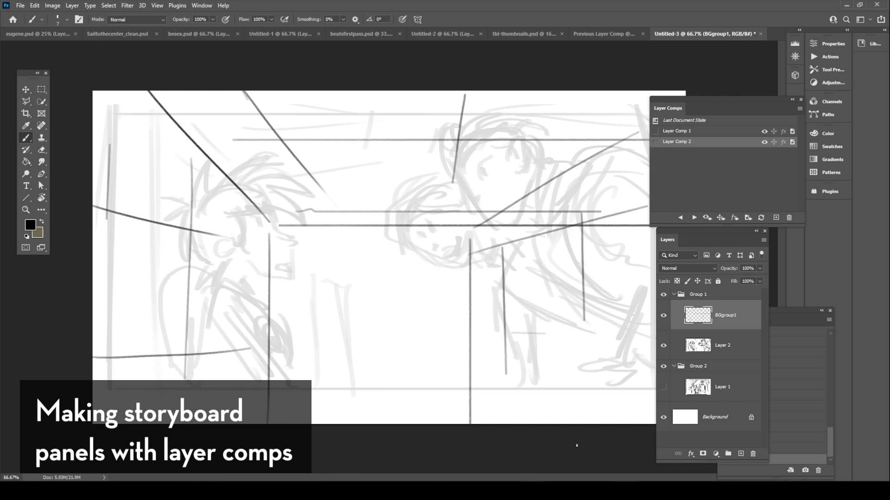
Step: Set BGgroup1's opacity to 48% and the Layer 2 rough's to 8%, and add a new layer above BGgroup1
left_click_drag(737, 277, 722, 279)
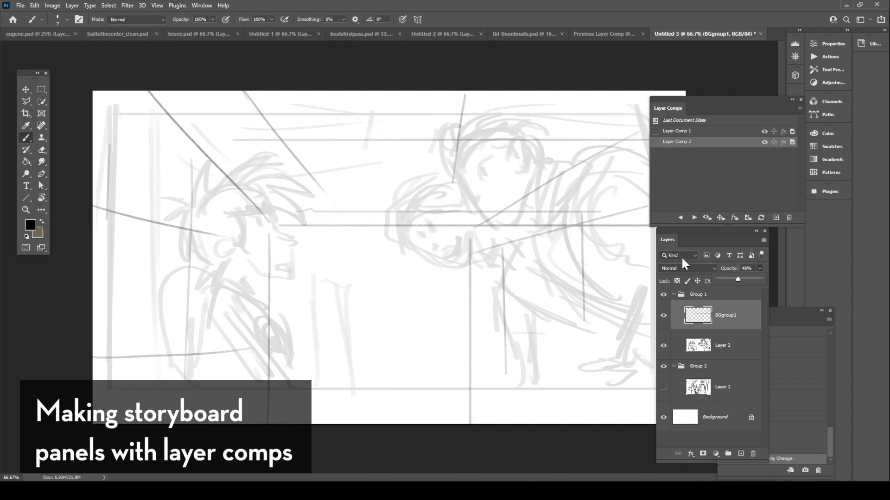
left_click(722, 344)
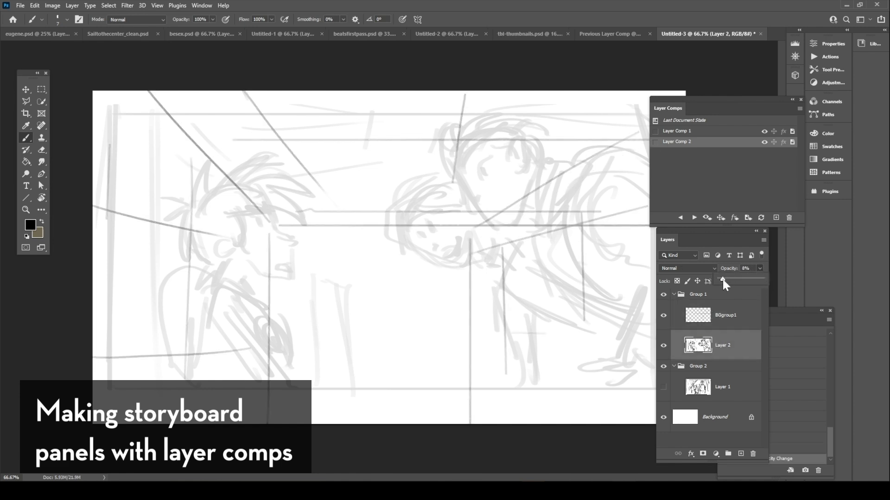
left_click(728, 321)
left_click(741, 453)
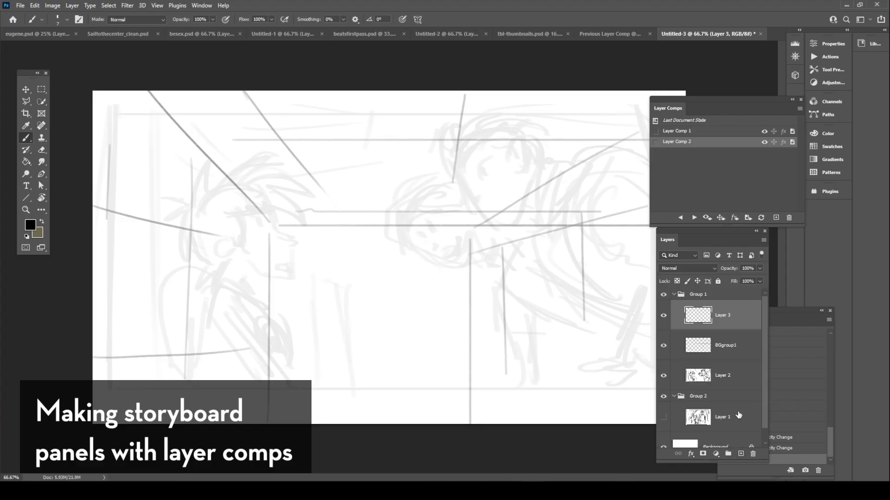
Step: Ink the left boy over the rough on the new layer: face profile, ear, back of the head, torso, arm and backpack
mouse_move(264, 190)
left_mouse_down()
mouse_move(279, 233)
mouse_move(294, 240)
mouse_move(293, 277)
left_mouse_up()
mouse_move(215, 245)
left_mouse_down()
mouse_move(237, 240)
mouse_move(227, 252)
left_mouse_up()
left_click_drag(238, 206, 238, 241)
mouse_move(177, 184)
left_mouse_down()
mouse_move(192, 198)
mouse_move(179, 248)
mouse_move(202, 257)
mouse_move(272, 368)
left_mouse_up()
left_click_drag(208, 330, 244, 362)
left_click_drag(249, 327, 283, 387)
left_click_drag(207, 338, 267, 403)
mouse_move(235, 290)
left_mouse_down()
mouse_move(261, 322)
mouse_move(203, 314)
mouse_move(192, 404)
left_mouse_up()
mouse_move(250, 307)
left_mouse_down()
mouse_move(255, 337)
mouse_move(289, 359)
mouse_move(271, 356)
mouse_move(269, 327)
mouse_move(291, 351)
left_mouse_up()
left_click_drag(260, 308, 274, 330)
mouse_move(258, 293)
left_mouse_down()
mouse_move(282, 333)
mouse_move(295, 395)
left_mouse_up()
left_click_drag(291, 363, 300, 396)
left_click_drag(261, 342, 278, 382)
left_click_drag(293, 358, 300, 402)
left_click_drag(266, 408, 265, 423)
mouse_move(204, 271)
left_mouse_down()
mouse_move(174, 277)
mouse_move(193, 274)
mouse_move(158, 313)
mouse_move(164, 321)
mouse_move(159, 311)
mouse_move(199, 286)
mouse_move(168, 301)
mouse_move(163, 320)
mouse_move(165, 371)
mouse_move(193, 385)
left_mouse_up()
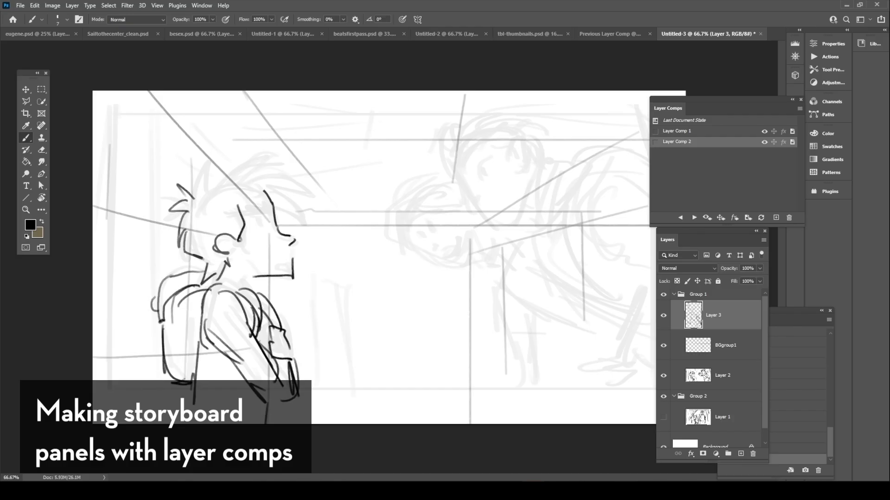
left_click_drag(252, 293, 209, 299)
left_click_drag(182, 349, 229, 366)
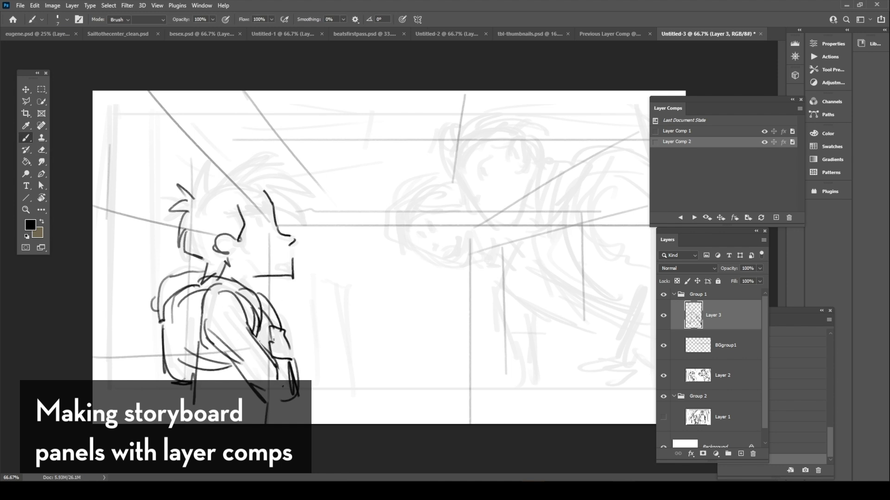
Step: Finish the left boy with spiky hair, a scowling eye and mouth, hand detail, jaw and jacket collar
mouse_move(269, 330)
left_mouse_down()
mouse_move(291, 329)
mouse_move(288, 353)
left_mouse_up()
mouse_move(192, 194)
left_mouse_down()
mouse_move(232, 154)
mouse_move(291, 161)
mouse_move(310, 215)
left_mouse_up()
mouse_move(260, 183)
left_mouse_down()
mouse_move(296, 224)
mouse_move(255, 207)
mouse_move(272, 219)
left_mouse_up()
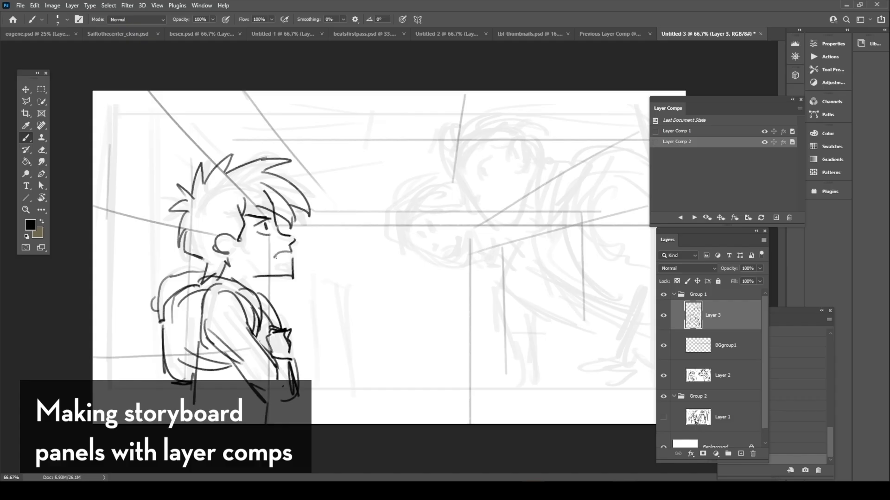
mouse_move(295, 268)
left_mouse_down()
mouse_move(260, 288)
mouse_move(270, 287)
mouse_move(241, 286)
left_mouse_up()
left_click_drag(250, 282, 248, 297)
left_click_drag(200, 349, 192, 421)
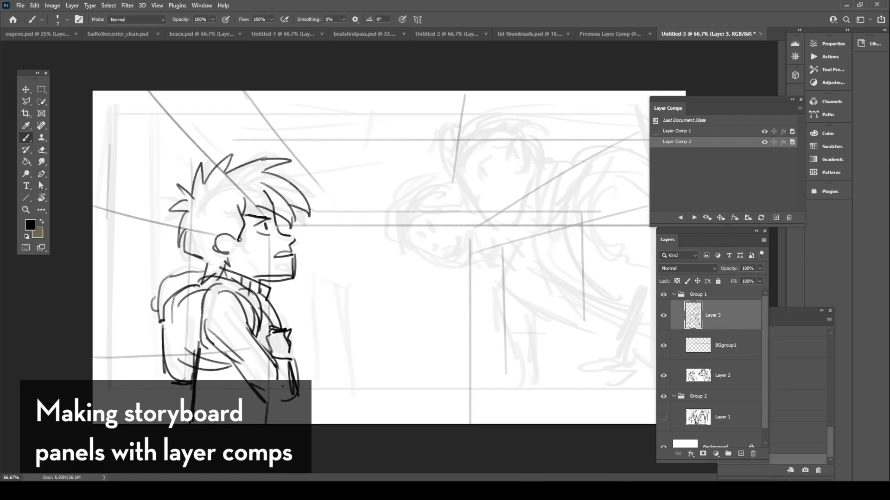
Step: Add another layer in Group 1 and ink the larger grinning character leaning in from the right with his thumb raised
left_click(741, 454)
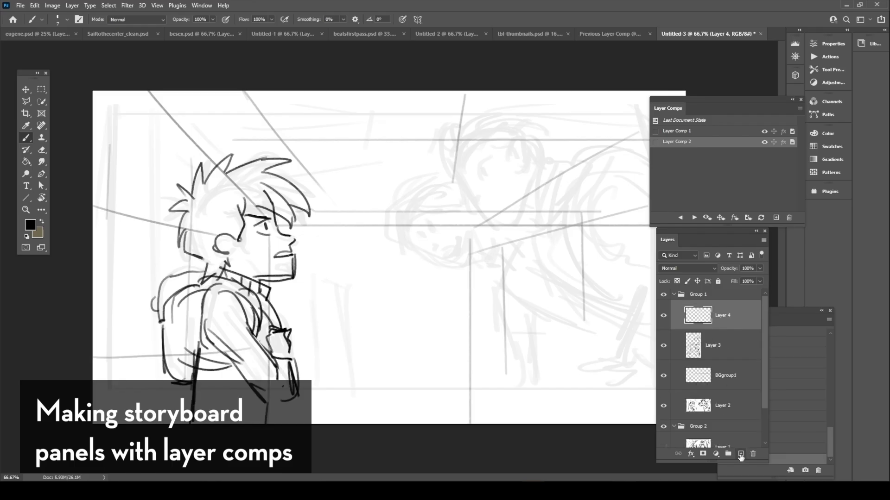
mouse_move(452, 147)
left_mouse_down()
mouse_move(467, 204)
mouse_move(475, 202)
left_mouse_up()
mouse_move(519, 155)
left_mouse_down()
mouse_move(526, 129)
mouse_move(535, 171)
left_mouse_up()
mouse_move(498, 134)
left_mouse_down()
mouse_move(506, 148)
mouse_move(438, 135)
mouse_move(446, 108)
mouse_move(538, 107)
left_mouse_up()
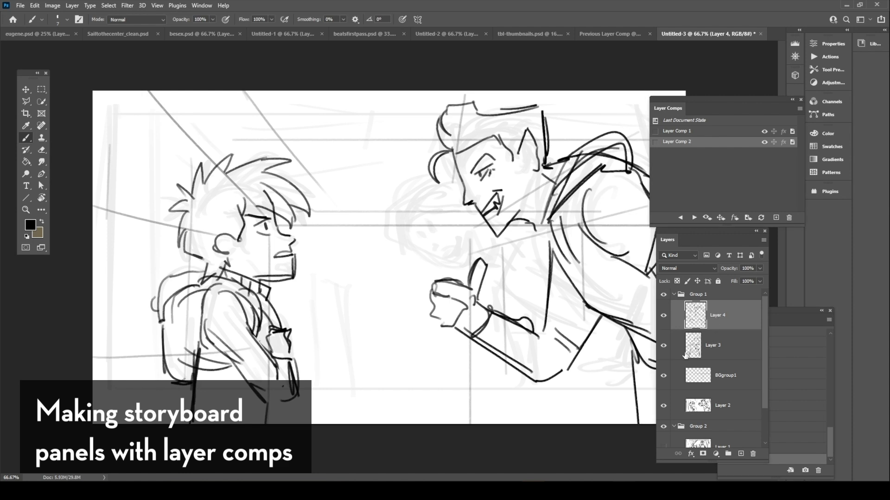
Step: Hide the Layer 2 rough, update Layer Comp 2 with the inked panel, and compare it against Layer Comp 1
left_click(667, 406)
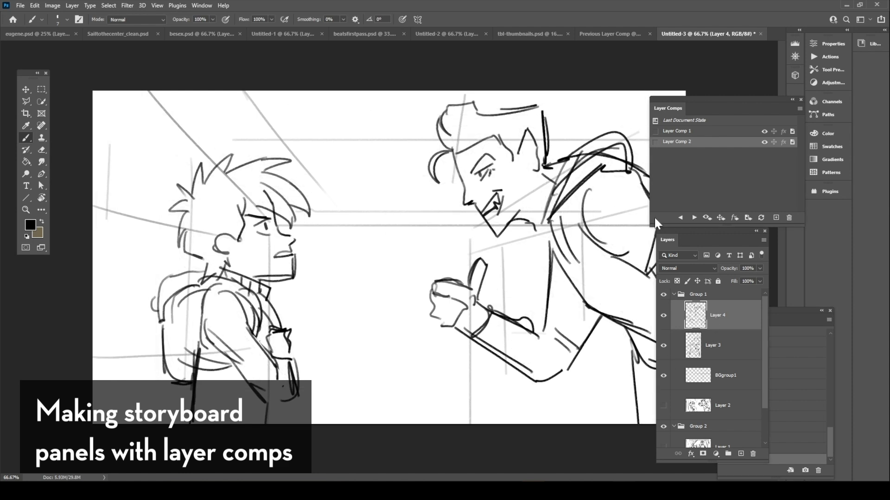
left_click(655, 131)
key("Down")
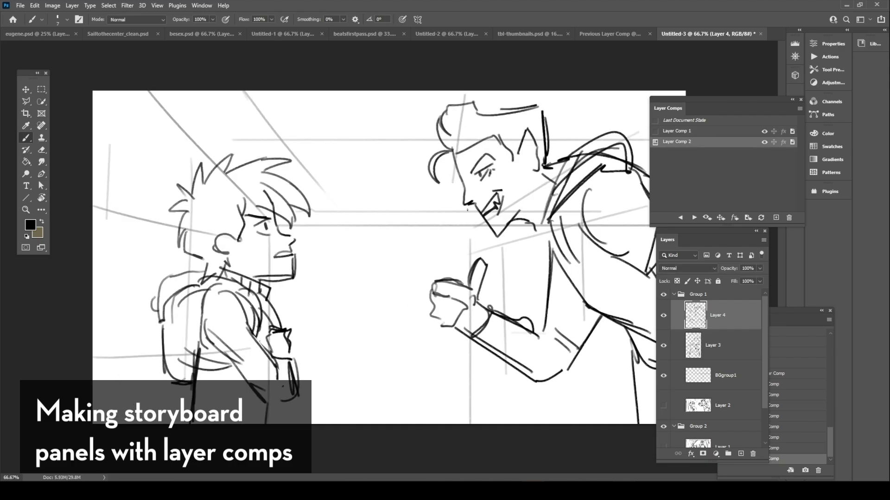
key("Up")
key("Down")
Step: Create Layer Comp 3 for the next panel and lower the opacity of the right character on Layer 4 to 24%
key("F2")
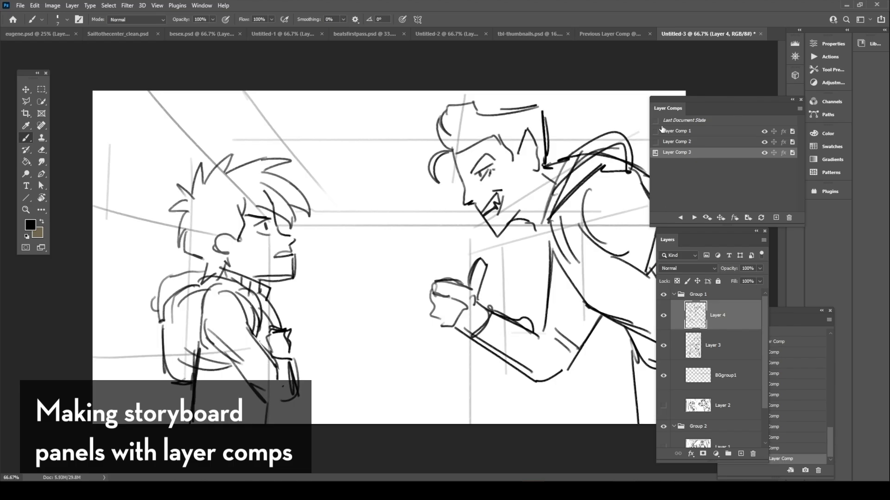
left_click(662, 315)
left_click(663, 315)
left_click(727, 279)
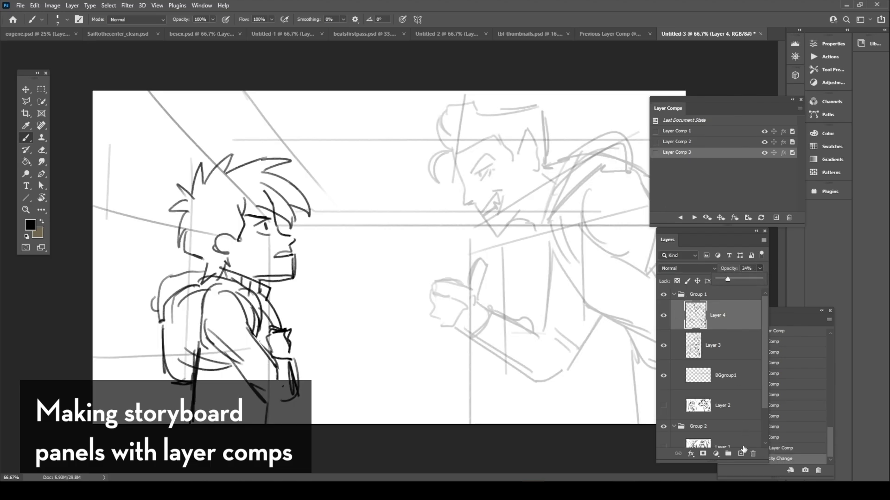
Step: Add a new empty layer above the faded Layer 4 in Group 1 and make it active for drawing
left_click(740, 454)
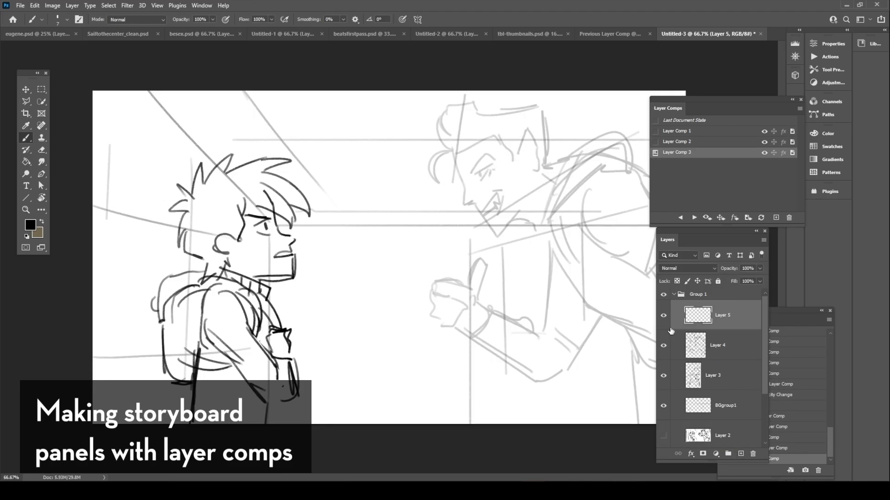
left_click(677, 350)
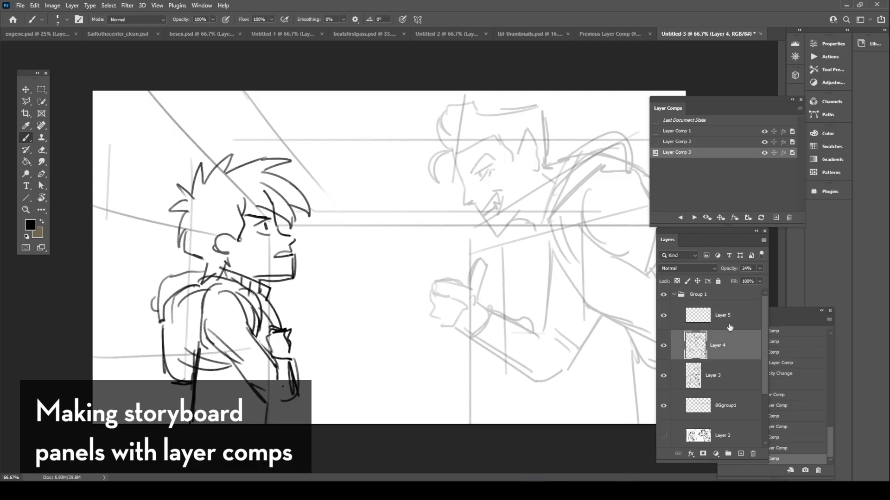
left_click(723, 307)
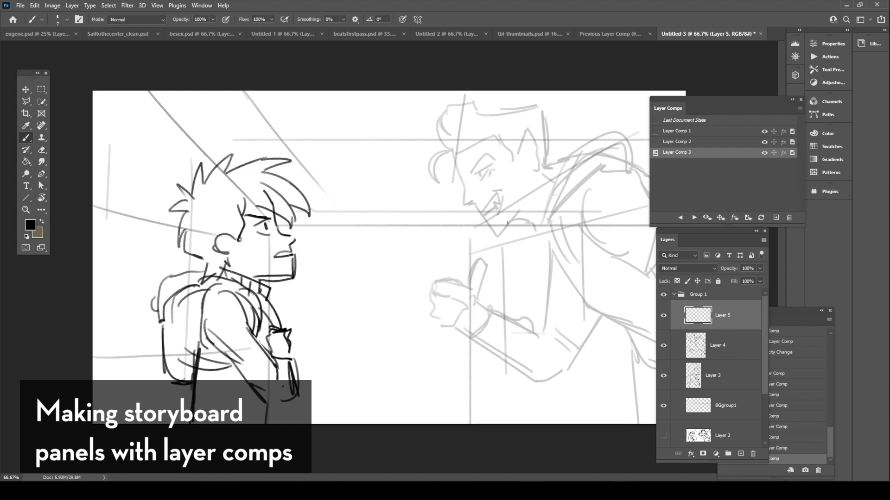
Step: Sketch the bearded man's new head over the faded drawing, with lowered eye, open mouth, jaw, ear and swept hair
mouse_move(442, 156)
left_mouse_down()
mouse_move(478, 227)
mouse_move(485, 126)
mouse_move(507, 161)
mouse_move(515, 134)
mouse_move(520, 175)
left_mouse_up()
mouse_move(479, 154)
left_mouse_down()
mouse_move(461, 179)
mouse_move(470, 183)
mouse_move(465, 212)
mouse_move(498, 202)
mouse_move(495, 223)
left_mouse_up()
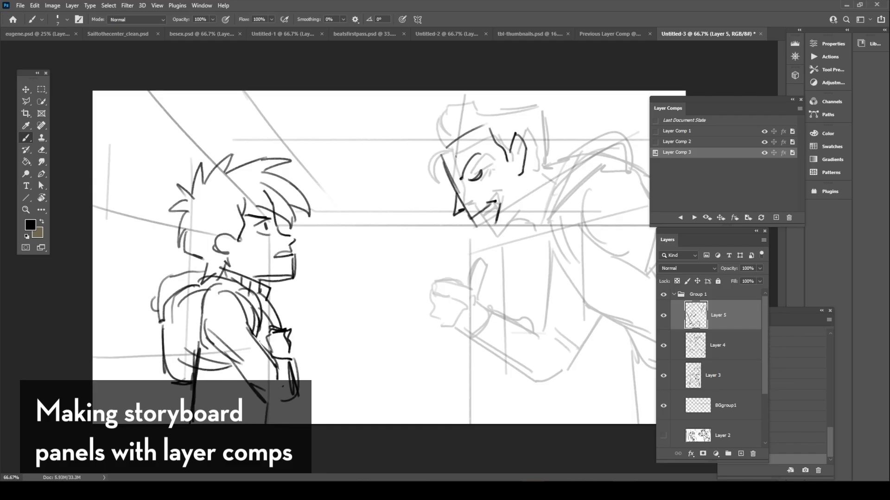
key("ctrl+z")
key("ctrl+z")
mouse_move(457, 192)
left_mouse_down()
mouse_move(461, 208)
mouse_move(498, 197)
mouse_move(497, 214)
left_mouse_up()
mouse_move(488, 229)
left_mouse_down()
mouse_move(515, 221)
mouse_move(544, 228)
left_mouse_up()
mouse_move(463, 99)
left_mouse_down()
mouse_move(427, 121)
mouse_move(429, 181)
left_mouse_up()
mouse_move(487, 112)
left_mouse_down()
mouse_move(535, 102)
mouse_move(543, 170)
left_mouse_up()
Step: Draw the leaning man's neck, shoulder, backpack, torso and hip lines over the faded sketch
mouse_move(554, 175)
left_mouse_down()
mouse_move(536, 223)
mouse_move(602, 319)
left_mouse_up()
left_click_drag(554, 172, 641, 140)
left_click_drag(554, 199, 630, 139)
key("Tab")
left_click_drag(638, 176, 681, 246)
left_click_drag(674, 158, 734, 207)
left_click_drag(693, 180, 734, 232)
left_click_drag(679, 336, 686, 415)
Step: Draw the man's bent arm reaching toward the boy, ending in an open, palm-up hand
left_click_drag(632, 311, 594, 360)
mouse_move(603, 243)
left_mouse_down()
mouse_move(573, 317)
mouse_move(496, 280)
left_mouse_up()
left_click_drag(595, 359, 494, 319)
left_click_drag(501, 281, 440, 290)
left_click_drag(498, 320, 438, 310)
key("Tab")
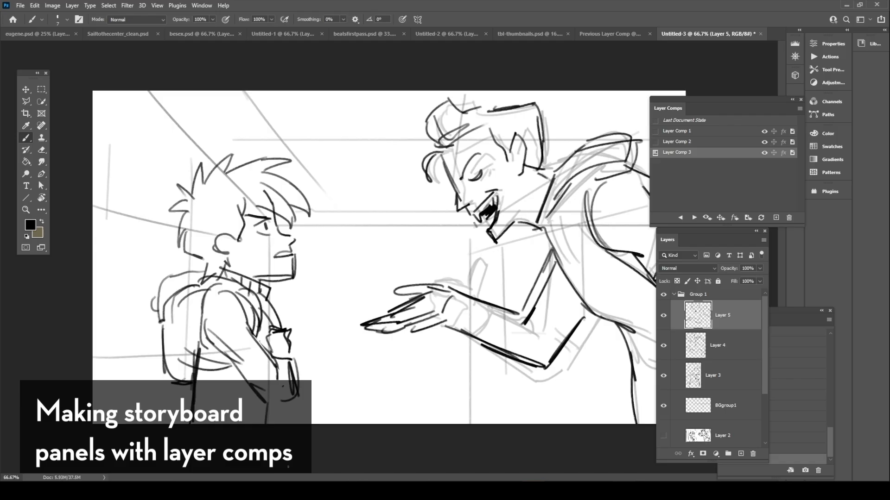
Step: Restore Layer 4 to 100% opacity and hide it
left_click(711, 357)
left_click(760, 268)
left_click(717, 359)
left_click(663, 345)
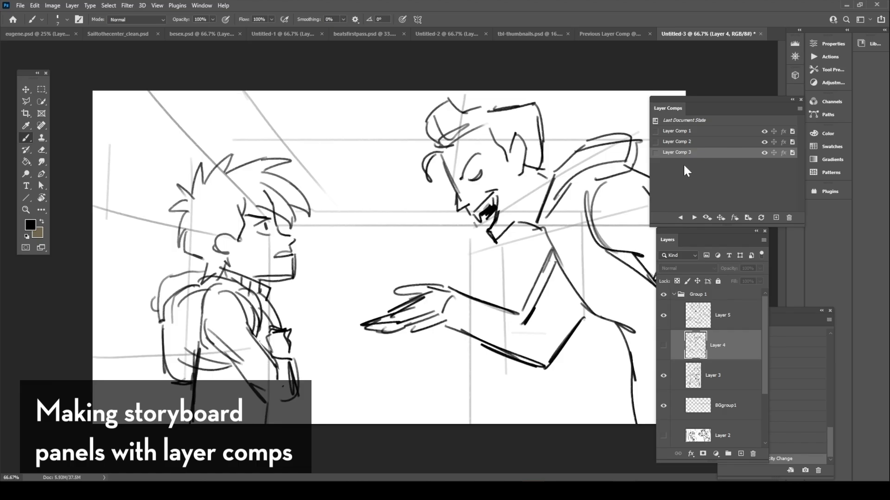
Step: Flip back and forth between Layer Comp 2 and Layer Comp 3 to compare the man's two poses
key("ctrl+Left")
key("ctrl+Left")
key("ctrl+Left")
key("ctrl+Left")
key("ctrl+Left")
key("ctrl+Left")
key("ctrl+Left")
key("ctrl+Left")
key("ctrl+Left")
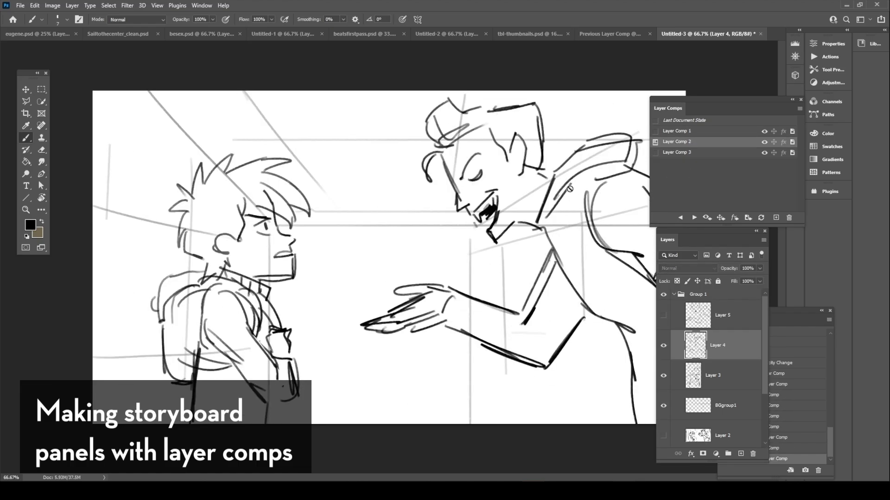
key("ctrl+Left")
key("ctrl+Left")
key("ctrl+Left")
key("ctrl+Left")
key("ctrl+Left")
key("ctrl+Left")
key("ctrl+Left")
key("ctrl+Left")
key("ctrl+Left")
key("ctrl+Left")
key("ctrl+Left")
key("ctrl+Left")
key("ctrl+Left")
key("ctrl+Left")
key("ctrl+Left")
key("ctrl+Left")
key("ctrl+Left")
key("ctrl+Left")
key("ctrl+Left")
key("ctrl+Left")
key("ctrl+Left")
key("ctrl+Left")
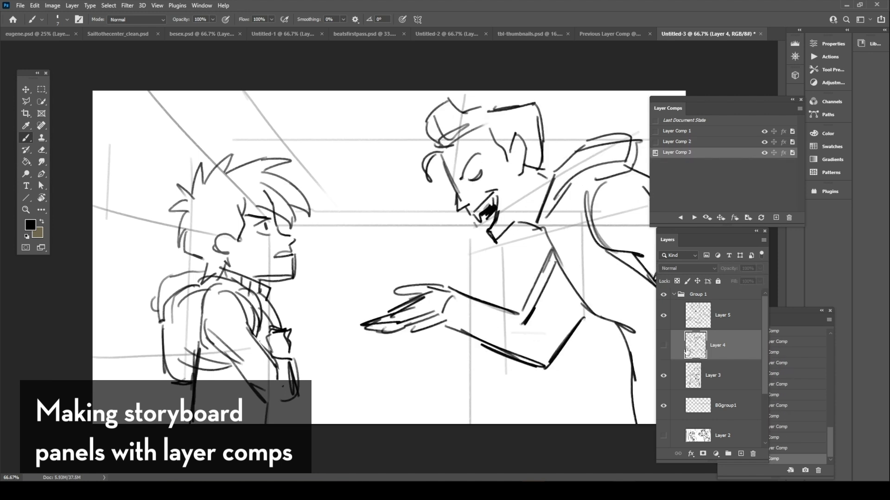
Step: Select the boy's layer, Layer 3, and record a fourth layer comp
left_click(679, 383)
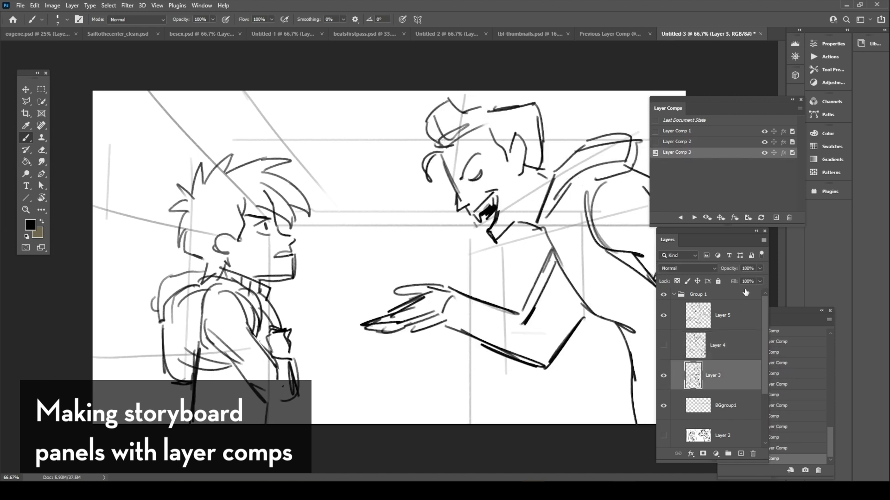
key("ctrl+alt+shift+n")
left_click_drag(736, 277, 783, 291)
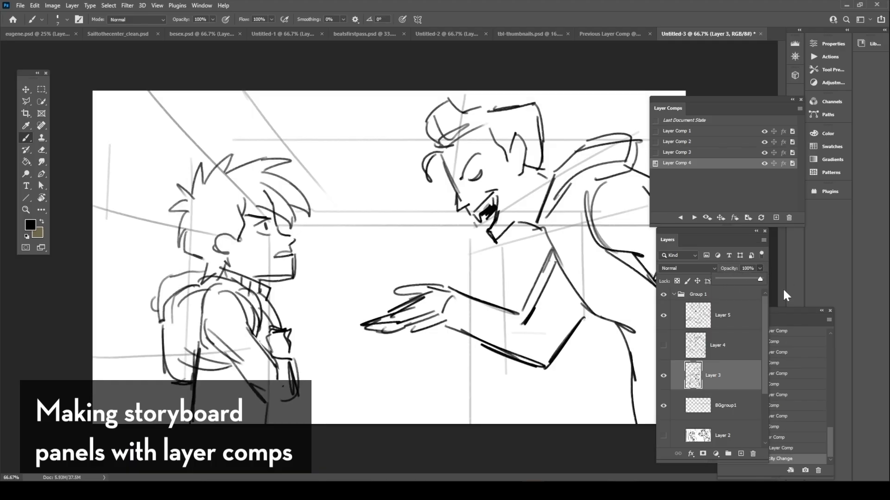
Step: Add a new layer directly above Layer 3 and hide Layer 3, keeping the new layer active
left_click(728, 435)
left_click(664, 406)
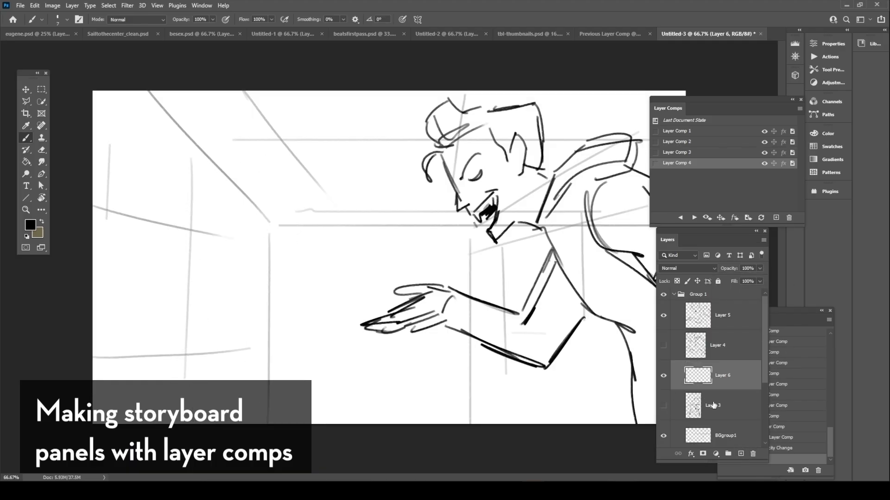
left_click(714, 406)
left_click(707, 386)
left_click(692, 408)
left_click(707, 382)
Step: Sketch the boy's new forehead and nose line on the empty layer, checking it against the previous layer comp
key("ctrl+comma")
key("ctrl+period")
key("ctrl+comma")
key("ctrl+period")
mouse_move(275, 194)
left_mouse_down()
mouse_move(280, 238)
mouse_move(298, 234)
left_mouse_up()
key("ctrl+comma")
key("ctrl+period")
key("ctrl+comma")
key("ctrl+period")
Step: Add the boy's angry brow, eye, front face line and chin, comparing them with the previous layer comp
left_click_drag(250, 217, 274, 225)
mouse_move(268, 225)
left_mouse_down()
mouse_move(289, 253)
mouse_move(286, 283)
left_mouse_up()
key("ctrl+comma")
key("ctrl+period")
key("ctrl+comma")
key("ctrl+period")
left_click_drag(285, 239, 292, 247)
key("ctrl+comma")
key("ctrl+period")
left_click_drag(283, 283, 256, 282)
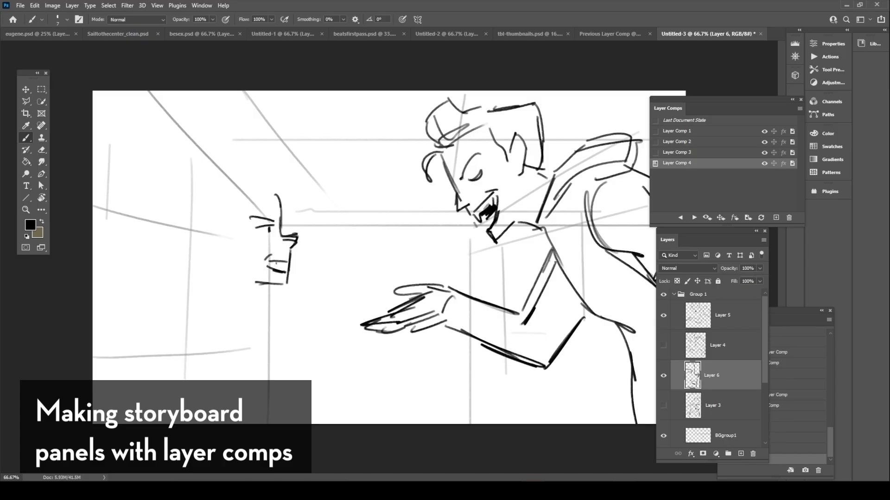
Step: Rework the boy's mouth by erasing the stray lines, and redraw the forehead and nose
left_click_drag(271, 255, 265, 264)
key("e")
left_click_drag(284, 259, 272, 270)
key("b")
mouse_move(279, 199)
left_mouse_down()
mouse_move(295, 251)
mouse_move(280, 230)
left_mouse_up()
left_click_drag(281, 236, 291, 246)
key("ctrl+comma")
key("ctrl+period")
Step: Draw the boy's spiky hair, strengthen his brow and eye, and finish his jaw
left_click_drag(205, 186, 223, 155)
mouse_move(218, 177)
left_mouse_down()
mouse_move(293, 160)
mouse_move(309, 227)
left_mouse_up()
left_click_drag(255, 214, 278, 191)
left_click_drag(255, 232, 271, 222)
left_click_drag(291, 249, 255, 284)
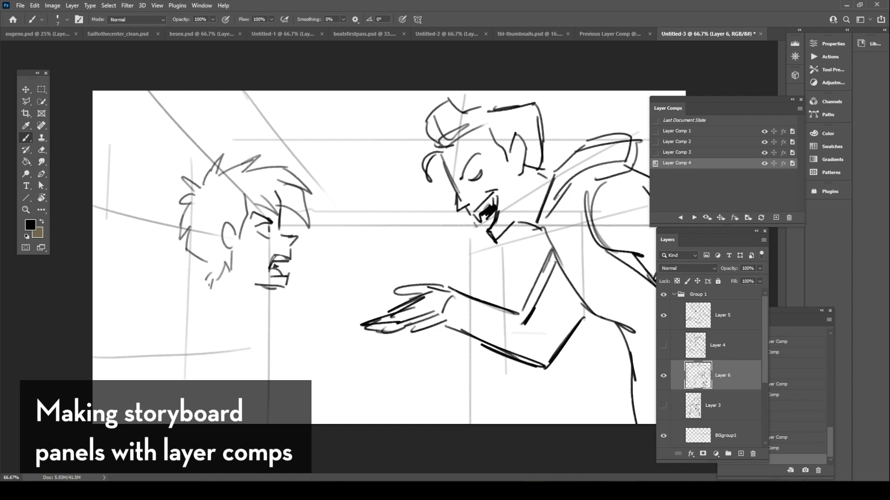
Step: Sketch the boy's shoulders, upper arm, backpack strap and the hand gripping it
left_click_drag(201, 270, 165, 335)
left_click_drag(197, 298, 248, 296)
left_click_drag(199, 317, 236, 383)
key("ctrl+comma")
key("ctrl+period")
mouse_move(261, 356)
left_mouse_down()
mouse_move(304, 348)
mouse_move(296, 357)
left_mouse_up()
left_click_drag(246, 292, 287, 328)
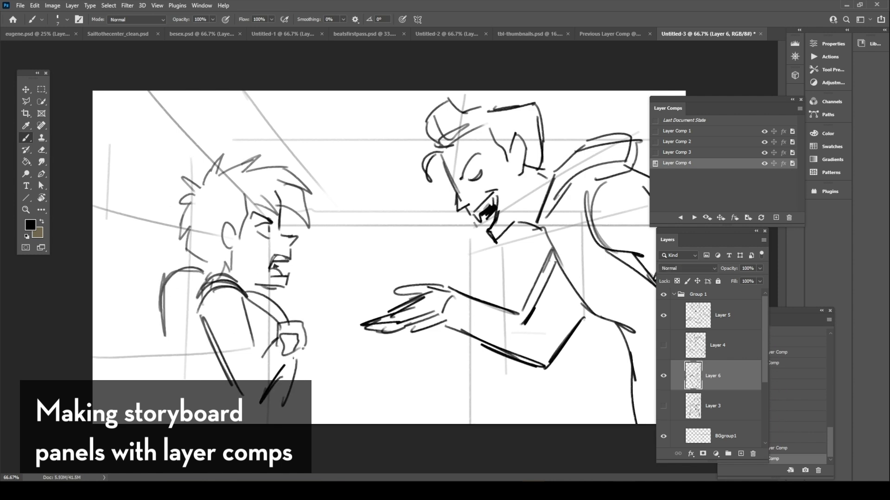
Step: Complete the boy's backpack outline, forearm and torso lines, checking them against the previous layer comp
left_click_drag(162, 297, 204, 422)
left_click_drag(292, 352, 251, 430)
key("ctrl+comma")
key("ctrl+period")
left_click_drag(199, 267, 250, 313)
Step: Flip repeatedly through Layer Comps 2, 3 and 4 to review how the storyboard poses play in sequence
key("ctrl+comma")
key("ctrl+comma")
key("ctrl+period")
key("ctrl+period")
key("ctrl+comma")
key("ctrl+comma")
key("ctrl+period")
key("ctrl+period")
key("ctrl+comma")
key("ctrl+comma")
key("ctrl+period")
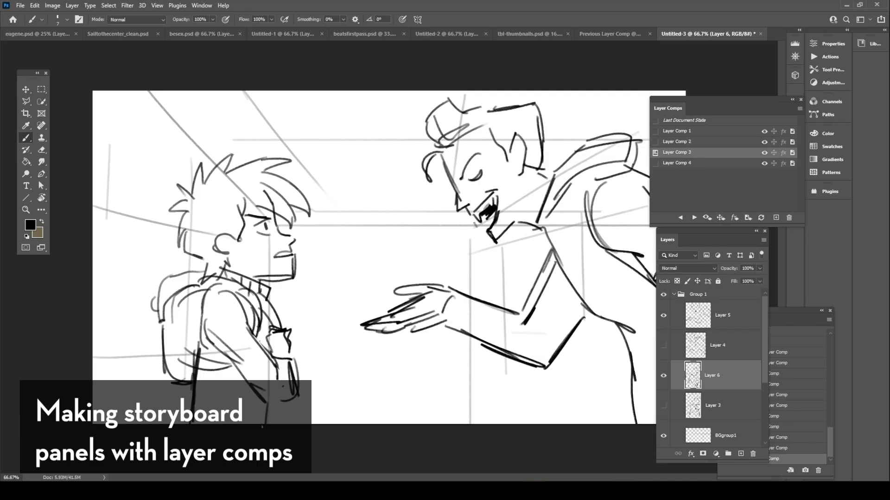
key("ctrl+comma")
key("ctrl+period")
key("ctrl+period")
key("ctrl+comma")
key("ctrl+comma")
key("ctrl+period")
key("ctrl+comma")
key("ctrl+period")
key("ctrl+comma")
key("ctrl+period")
key("ctrl+comma")
key("ctrl+period")
key("ctrl+period")
key("ctrl+comma")
key("ctrl+comma")
key("ctrl+period")
key("ctrl+period")
key("ctrl+comma")
key("ctrl+comma")
key("ctrl+period")
key("ctrl+period")
key("ctrl+comma")
key("ctrl+comma")
key("ctrl+period")
key("ctrl+period")
key("ctrl+comma")
key("ctrl+comma")
key("ctrl+period")
key("ctrl+period")
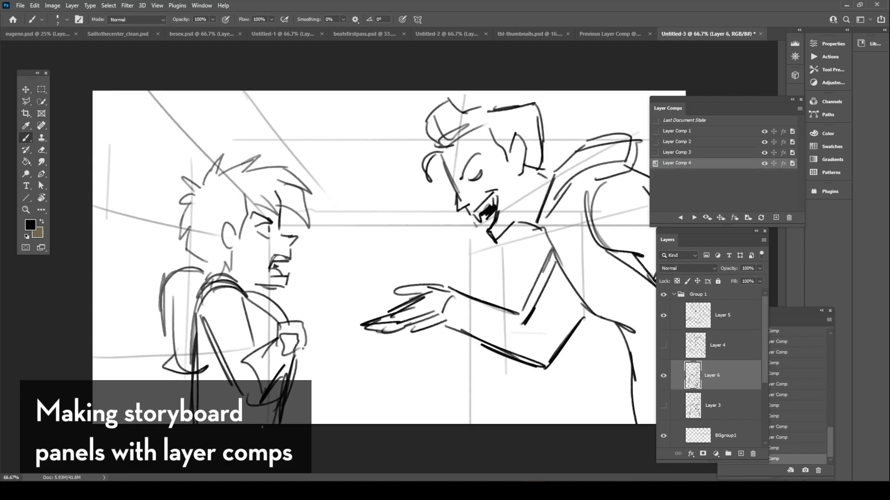
key("ctrl+comma")
key("ctrl+period")
key("ctrl+comma")
key("ctrl+comma")
key("ctrl+period")
key("ctrl+comma")
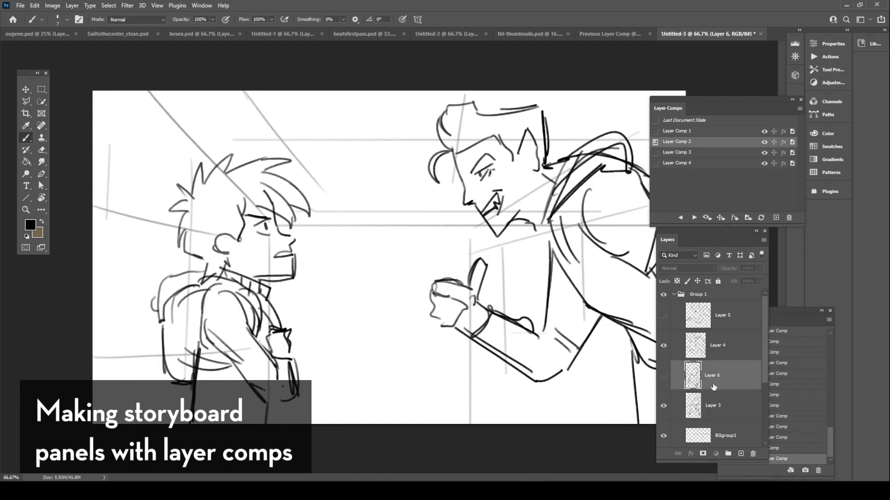
Step: Add a new layer directly beneath Layer 3 and lasso around the boy's full silhouette in Layer Comp 2
left_click(715, 412)
left_click(741, 454, "ctrl")
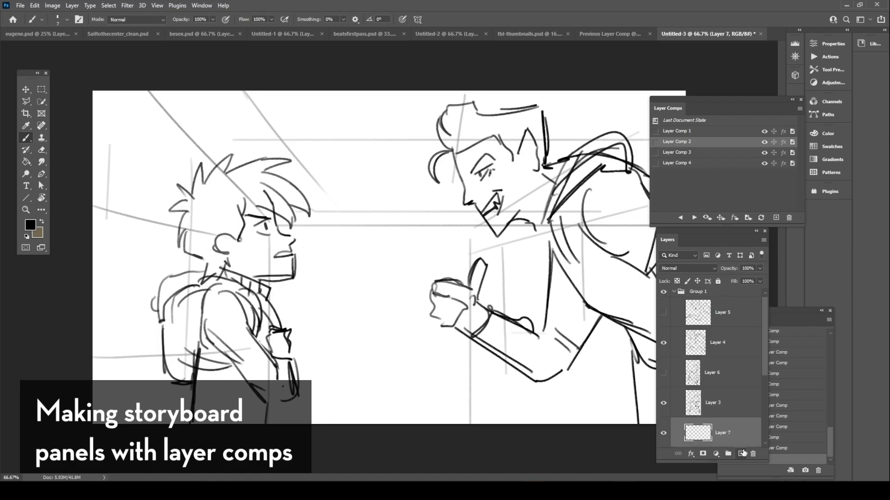
mouse_move(27, 106)
left_mouse_down()
mouse_move(65, 113)
mouse_move(54, 103)
left_mouse_up()
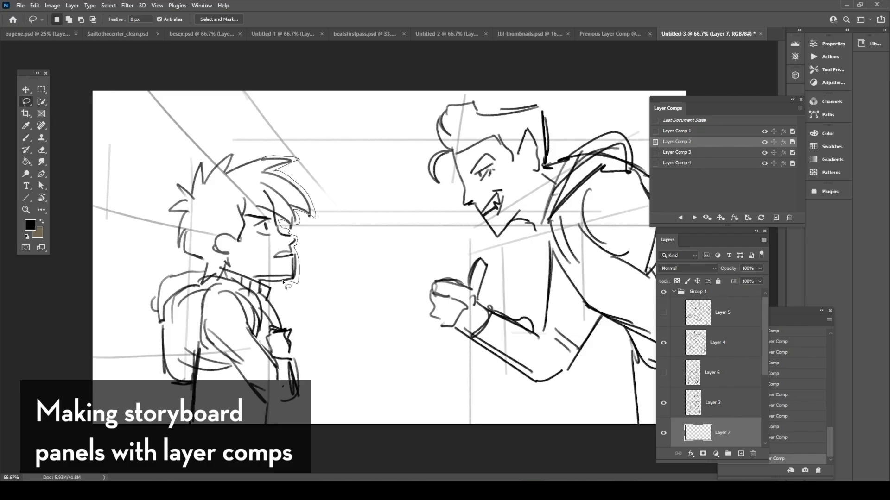
left_click_drag(283, 316, 295, 407)
mouse_move(157, 347)
left_mouse_down()
mouse_move(151, 314)
mouse_move(167, 274)
left_mouse_up()
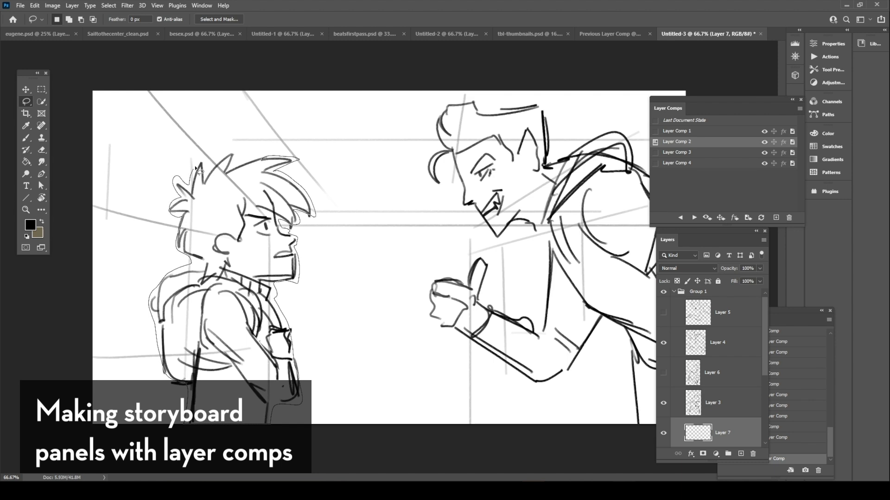
left_click_drag(280, 158, 284, 158)
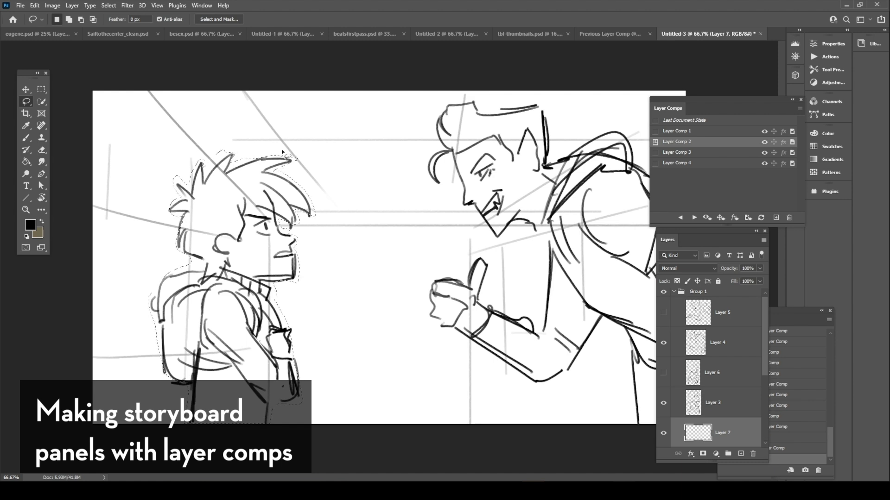
Step: Fill the boy's silhouette selection with light grey #d1d1d1 on Layer 7 and clear the selection
left_click(27, 162)
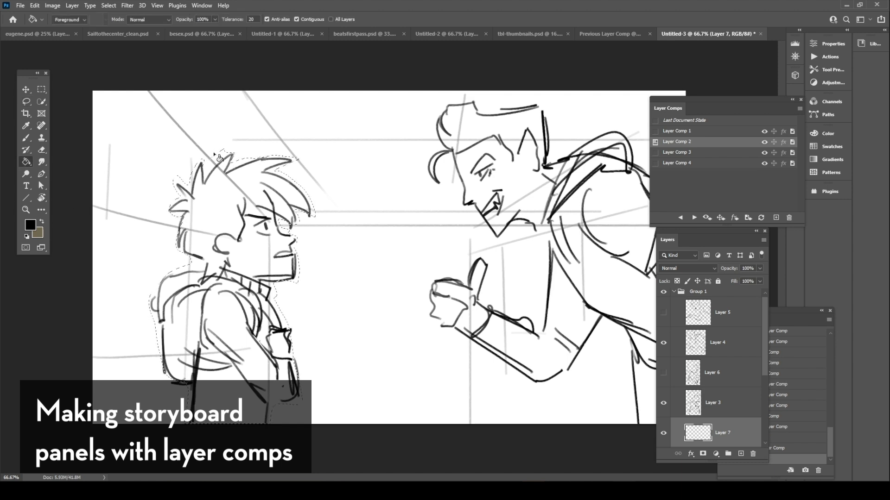
left_click(30, 224)
left_click_drag(652, 303, 651, 276)
left_click_drag(586, 322, 576, 352)
left_click_drag(646, 277, 647, 295)
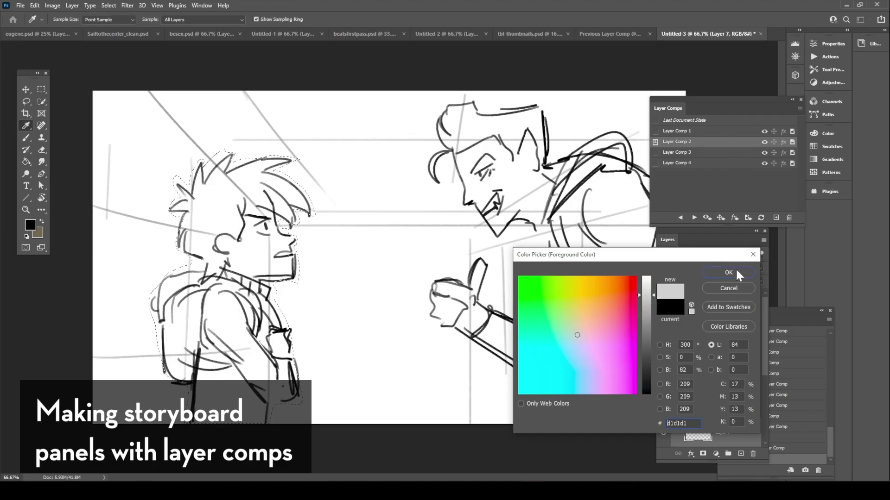
left_click(728, 272)
left_click(273, 242)
left_click(41, 89)
key("ctrl+d")
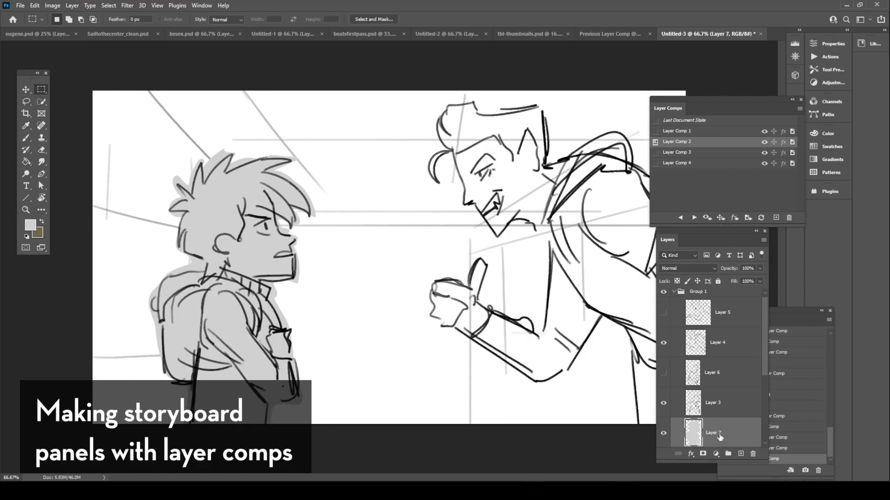
Step: Show the grey fill on Layer 7 in Layer Comp 3, and flip repeatedly through Layer Comps 2, 3 and 4 to compare the panels
scroll(719, 437, "down", 1)
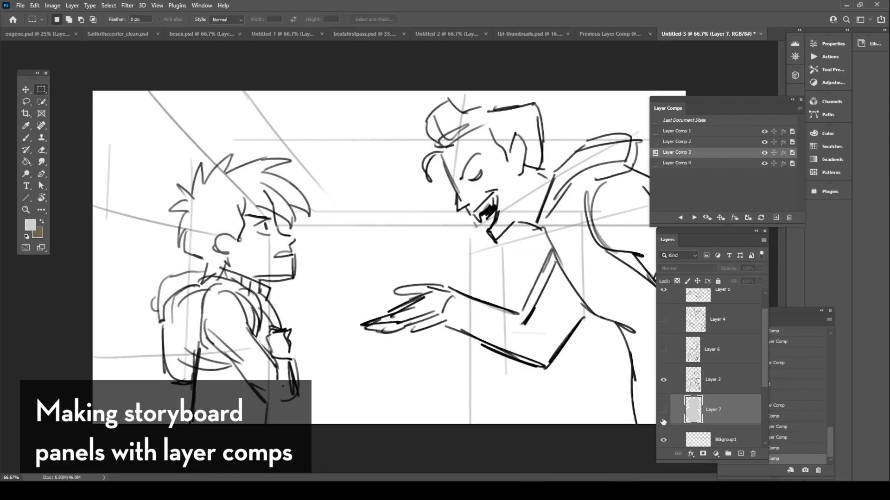
left_click(663, 419)
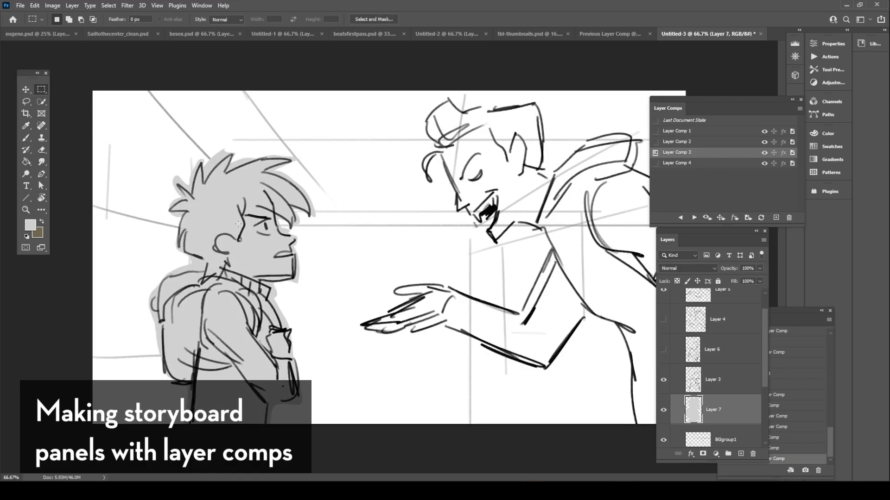
key("ctrl+comma")
key("ctrl+period")
key("ctrl+comma")
key("ctrl+period")
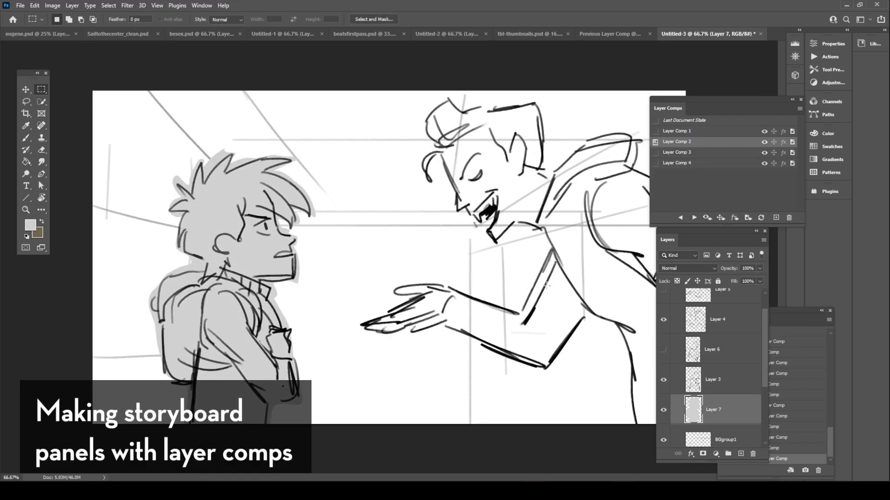
key("ctrl+comma")
key("ctrl+period")
key("ctrl+comma")
key("ctrl+period")
key("ctrl+comma")
key("ctrl+period")
key("ctrl+period")
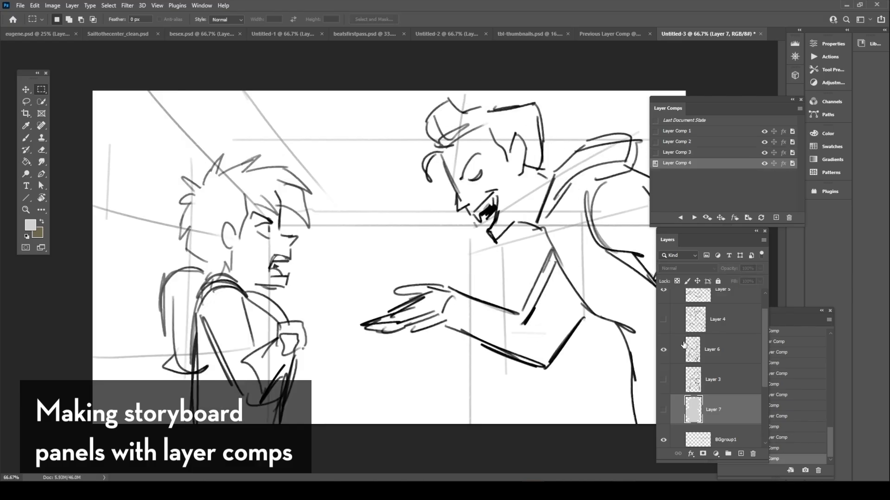
key("ctrl+comma")
key("ctrl+comma")
key("ctrl+period")
key("ctrl+period")
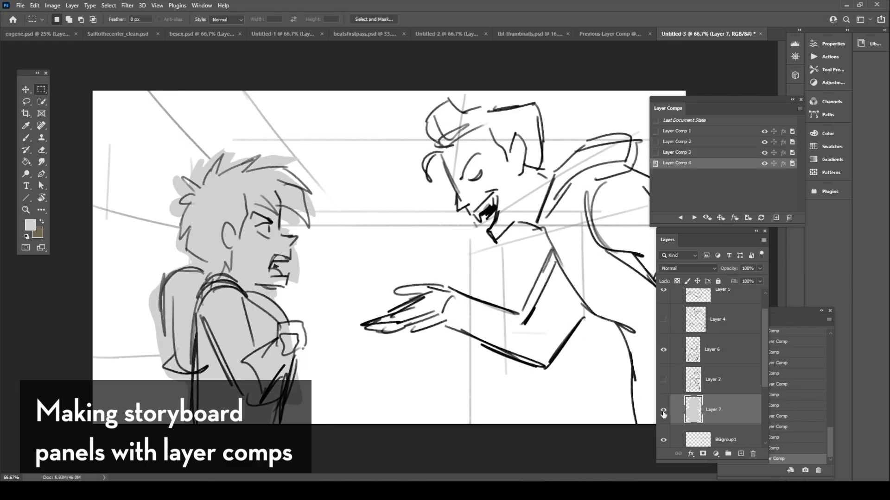
Step: Try Layer 7's grey fill behind the boy's new pose in Layer Comp 4, comparing it with the previous comp, and hide it
left_click(664, 412)
key("ctrl+comma")
key("ctrl+period")
key("ctrl+comma")
key("ctrl+period")
key("ctrl+comma")
key("ctrl+period")
left_click(662, 412)
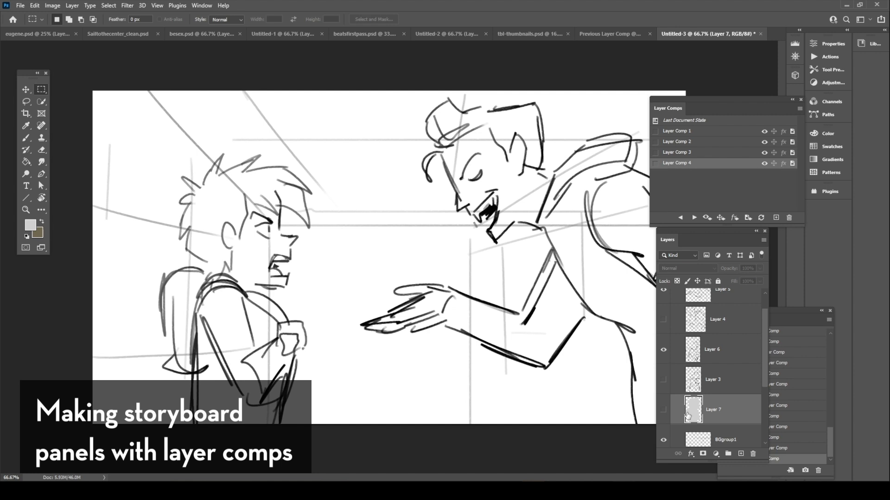
Step: Add a new layer above Layer 3 and lasso around the shouting boy's outline in Layer Comp 4
left_click(713, 384)
left_click(740, 453)
left_click(28, 135)
left_click(26, 101)
left_click_drag(297, 170, 319, 202)
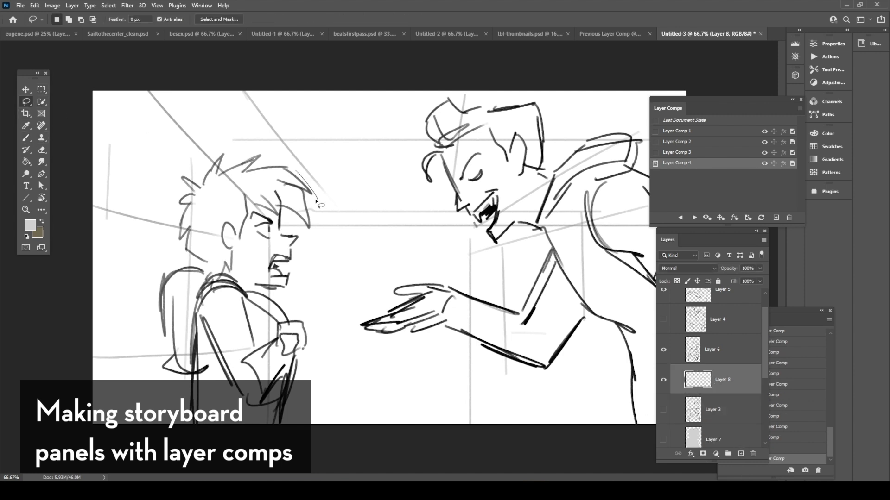
mouse_move(295, 235)
left_mouse_down()
mouse_move(259, 157)
mouse_move(278, 163)
left_mouse_up()
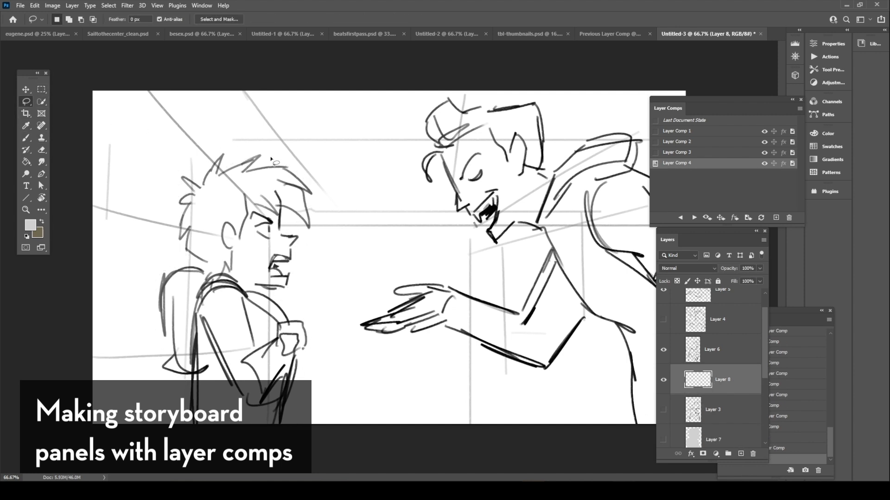
Step: Fill the shouting boy's selection with the same light grey on Layer 8 and clear the selection
left_click(26, 162)
left_click(248, 232)
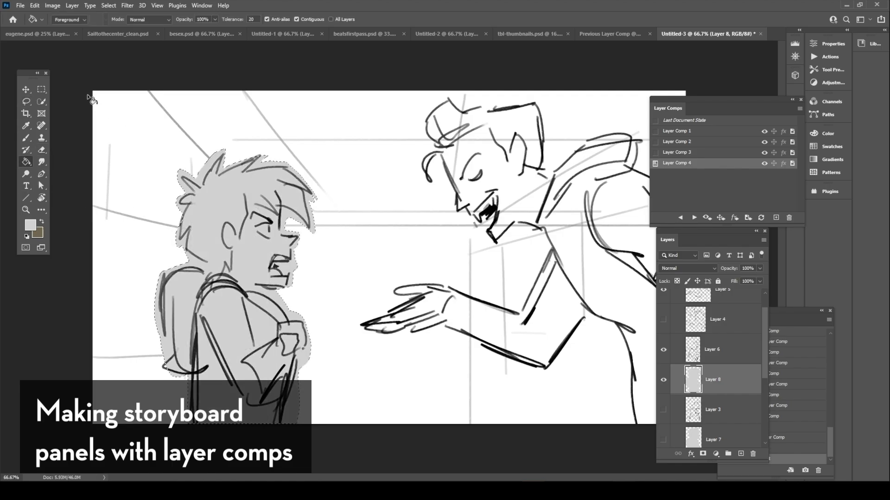
left_click(41, 88)
key("ctrl+d")
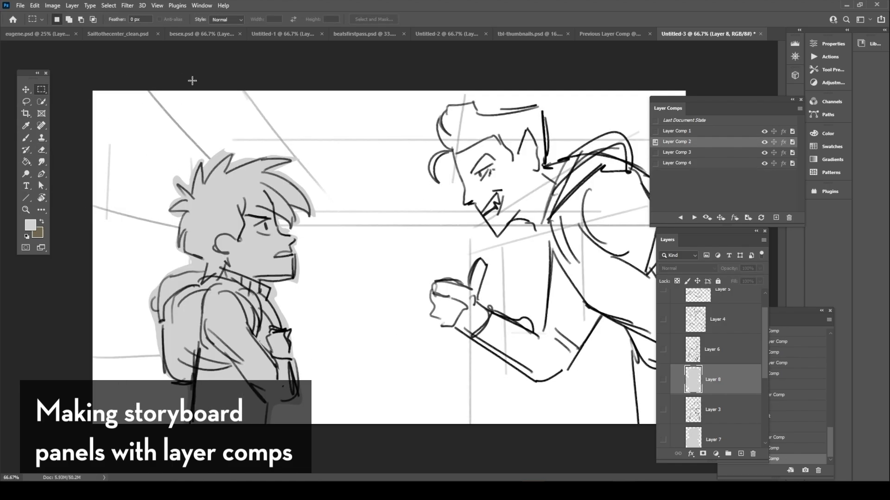
Step: Flip back and forth through Layer Comps 2 to 4 to review both grey-filled boy poses in sequence
key("F2")
key("F2")
key("F3")
key("F3")
key("F2")
key("F2")
key("F3")
key("F3")
key("F2")
key("F2")
key("F3")
key("F3")
key("F2")
key("F2")
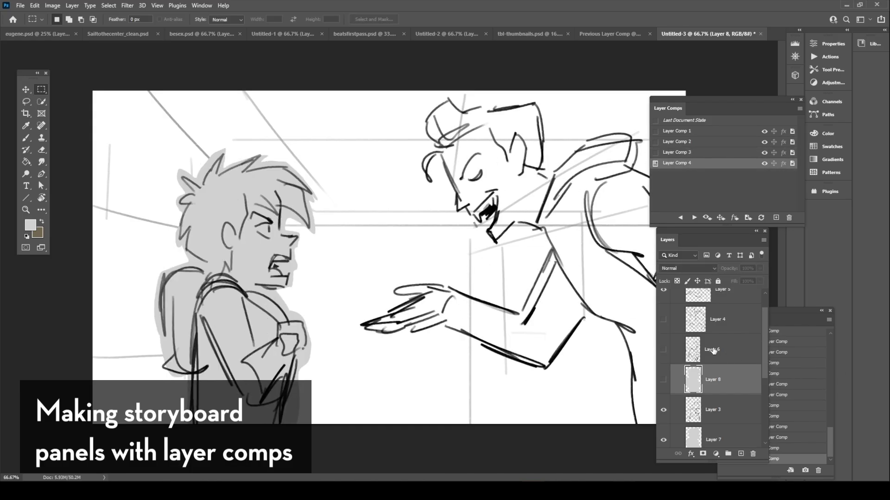
key("F3")
key("F3")
Step: Shade the shouting boy's forehead, neck, arm and torso on Layer 6 with a 70 px black brush at 25% opacity
left_click(711, 360)
key("b")
left_click(269, 220, "alt")
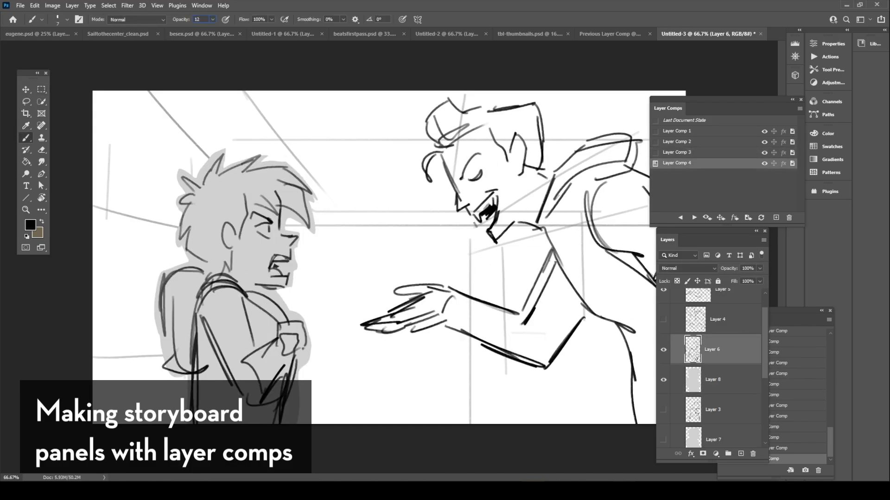
right_click(255, 161)
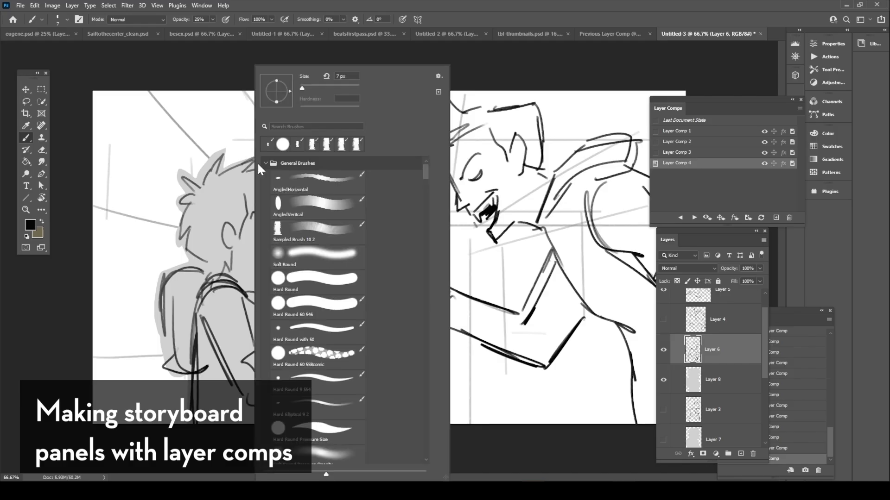
key("Return")
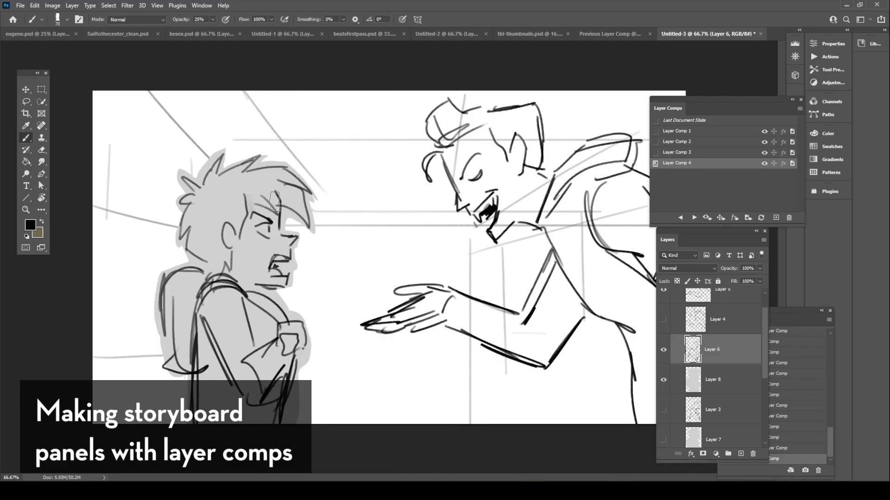
key("ctrl+z")
key("ctrl+z")
key("ctrl+z")
key("ctrl+z")
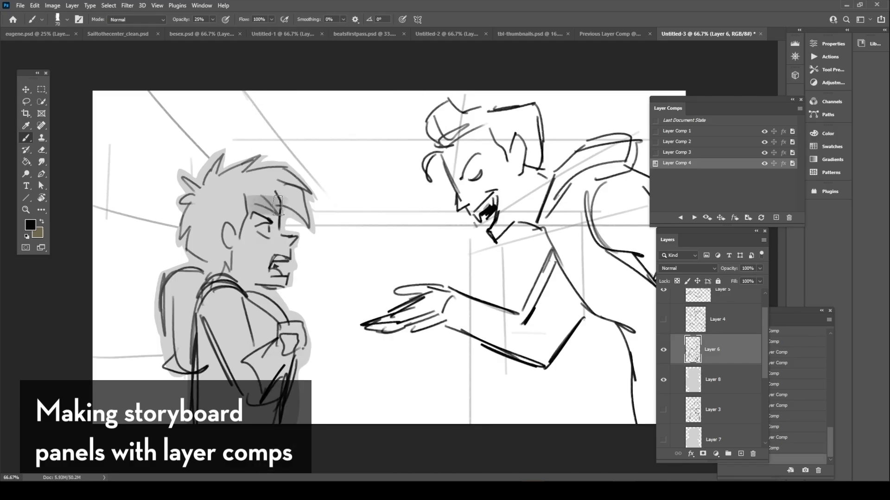
left_click_drag(248, 283, 264, 350)
mouse_move(213, 332)
left_mouse_down()
mouse_move(258, 410)
mouse_move(278, 405)
mouse_move(261, 408)
mouse_move(199, 342)
left_mouse_up()
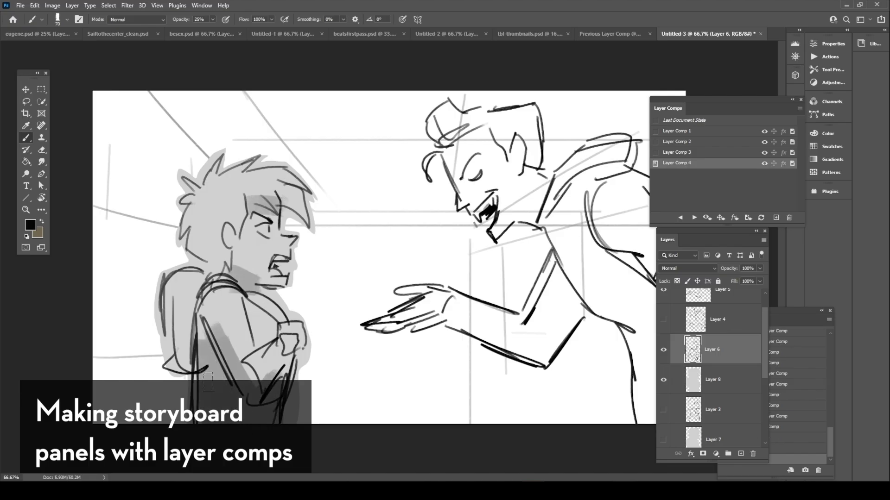
Step: Try shading the boy's hair and forehead on Layer 7 in Layer Comp 3
key("Page_Down")
key("Page_Down")
key("Page_Down")
key("Page_Down")
key("Page_Up")
left_click(713, 427)
mouse_move(236, 194)
left_mouse_down()
mouse_move(284, 213)
mouse_move(263, 205)
mouse_move(239, 231)
left_mouse_up()
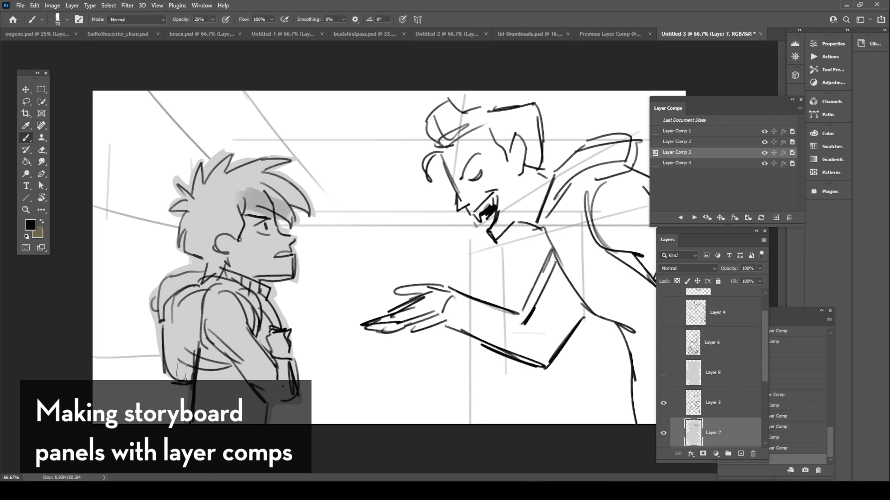
Step: Check which layer holds the shouting boy's shading, and shade the boy's forehead, neck and torso on Layer 3 in Layer Comp 3
key("Page_Down")
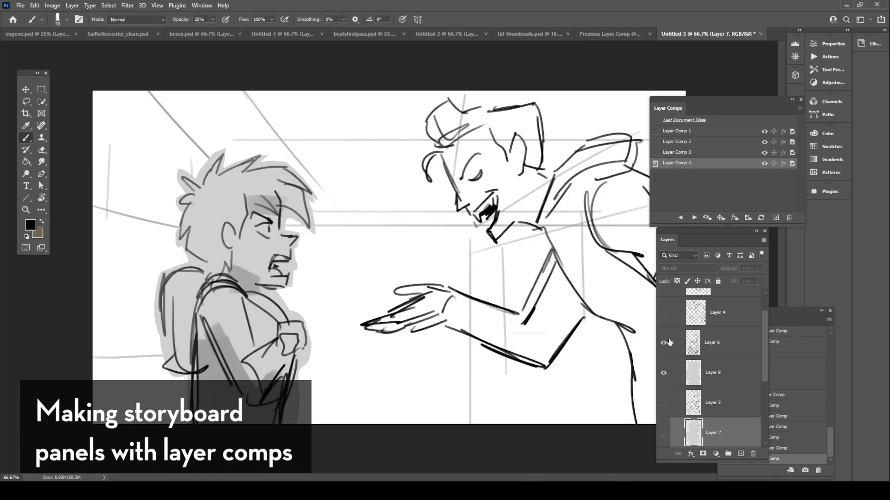
left_click(664, 345)
left_click(663, 346)
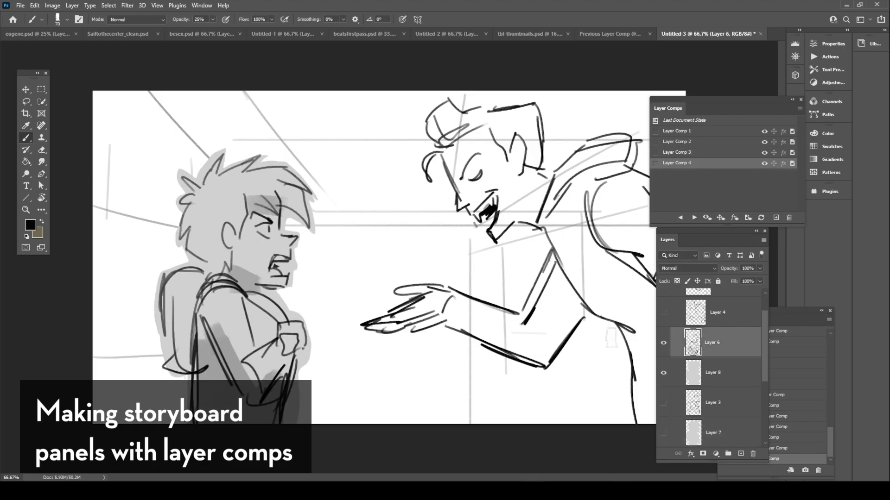
left_click(708, 407)
key("Page_Up")
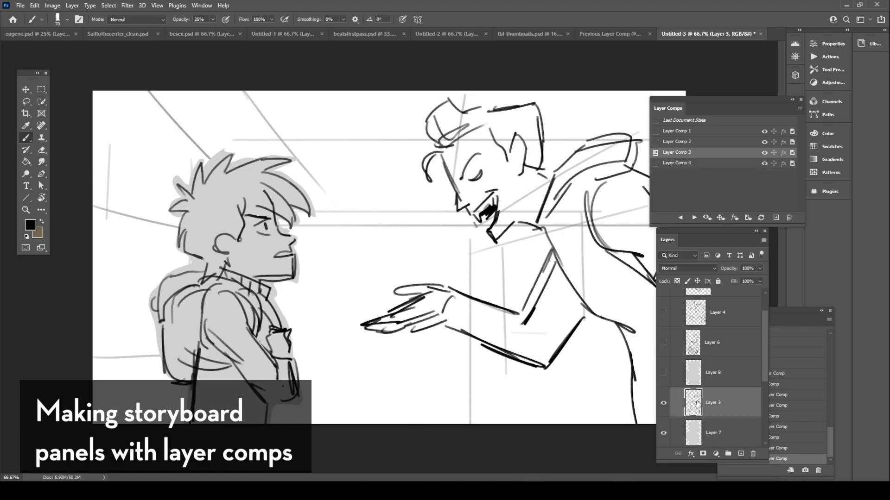
left_click_drag(241, 197, 282, 207)
left_click_drag(238, 224, 238, 208)
mouse_move(241, 266)
left_mouse_down()
mouse_move(273, 275)
mouse_move(262, 301)
left_mouse_up()
mouse_move(215, 343)
left_mouse_down()
mouse_move(250, 385)
mouse_move(234, 419)
left_mouse_up()
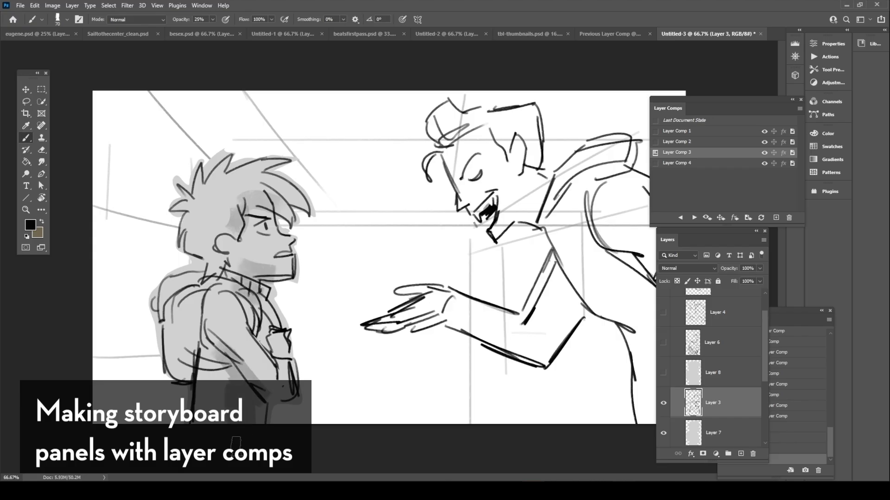
Step: Flip through the neighbouring layer comps to compare the boy's shading from pose to pose
key("Page_Up")
key("Page_Down")
key("Page_Down")
key("Page_Up")
key("Page_Up")
key("Page_Down")
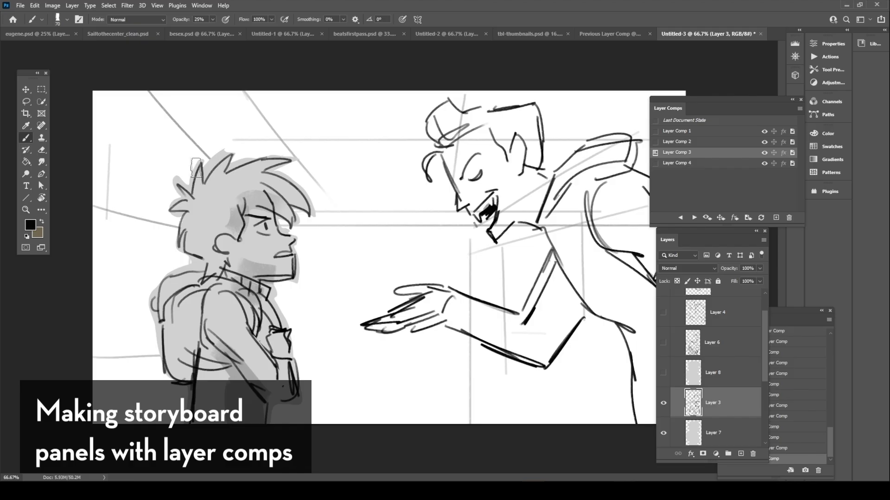
key("Page_Up")
key("Page_Down")
key("Page_Up")
Step: Paint a solid black collar mark below the man's chin on Layer 4, using a size 20 brush at 100% opacity
left_click(693, 310)
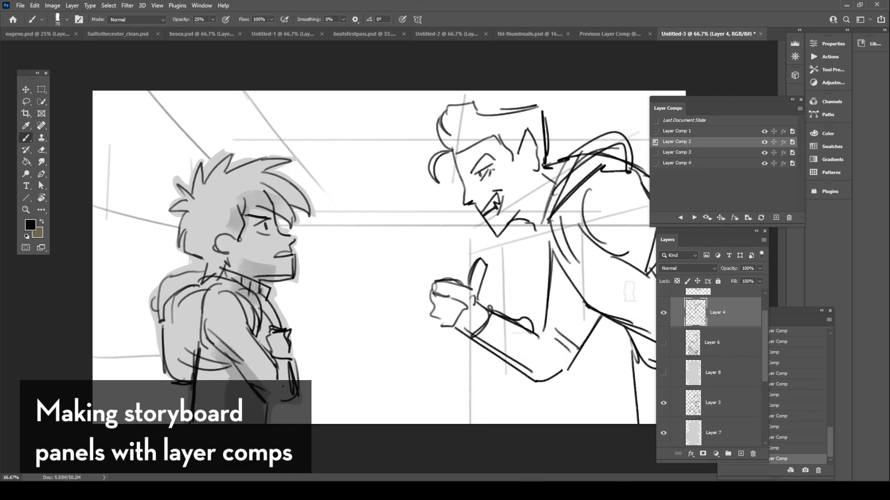
left_click(664, 313)
left_click(663, 313)
key("bracketleft")
key("bracketleft")
key("bracketleft")
left_click(542, 235)
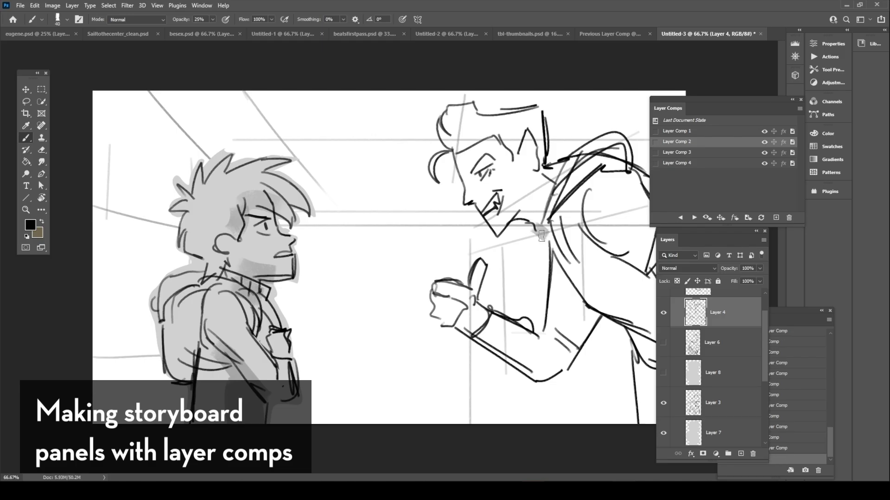
left_click(213, 19)
left_click(281, 5)
left_click_drag(540, 231, 548, 239)
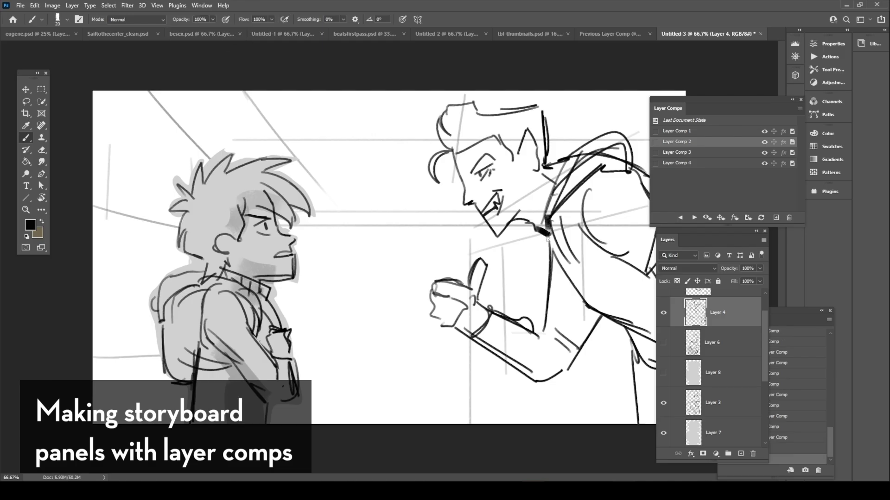
Step: Display the recorded actions and examine the panel navigation actions and the available action options
left_click(201, 6)
left_click(231, 63)
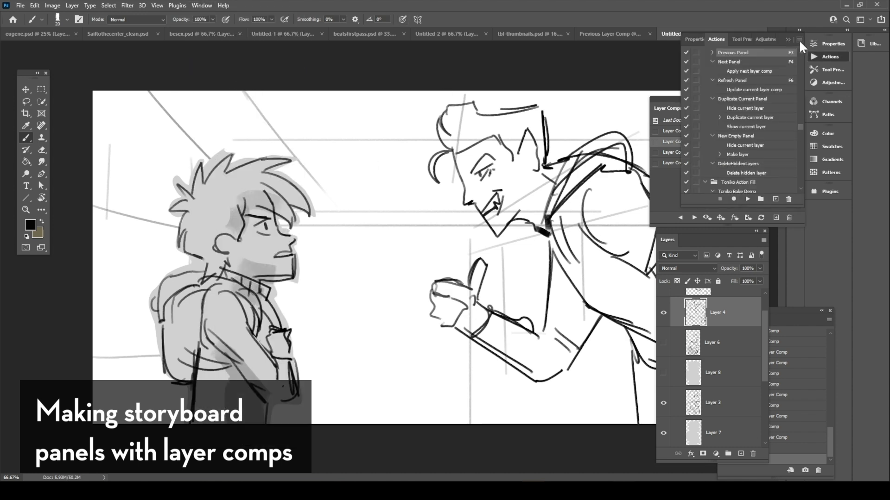
left_click(799, 40)
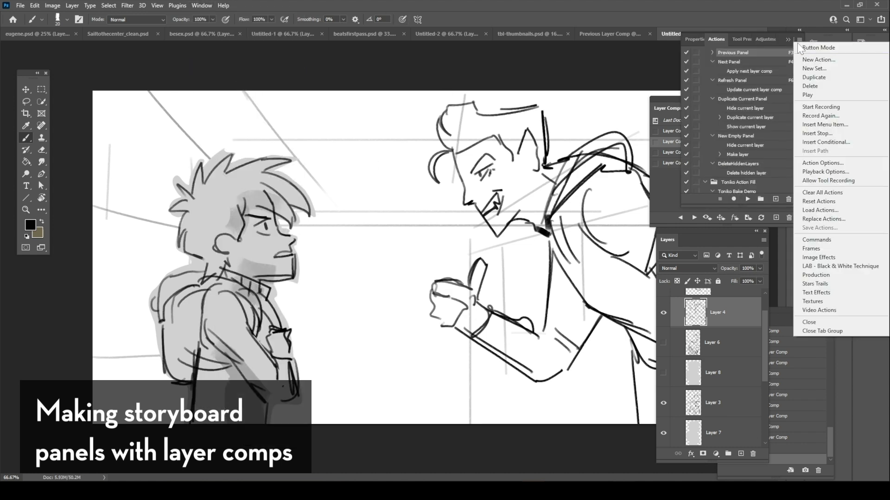
left_click(773, 42)
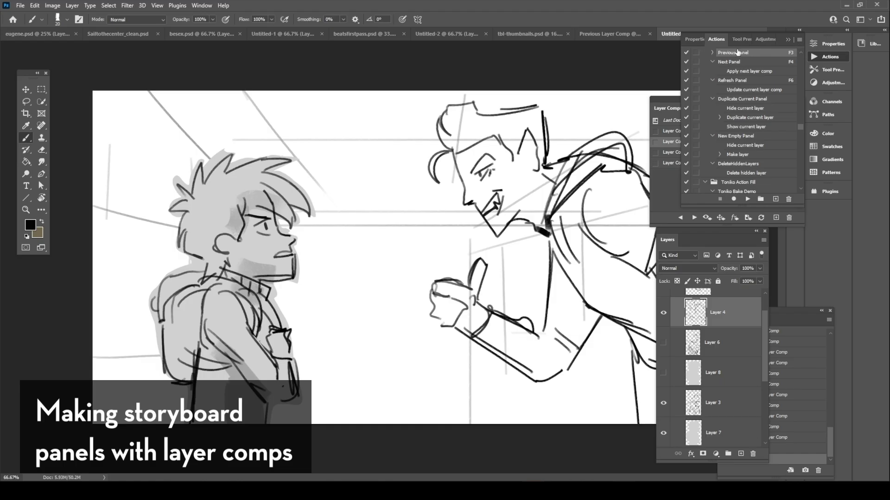
Step: Switch the recorded actions to Button Mode and display the matte, shadow and rim light actions
left_click(799, 40)
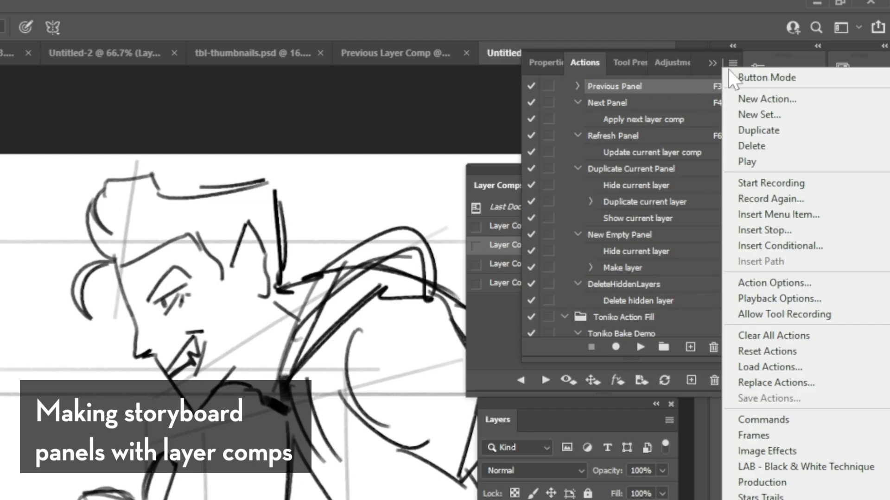
left_click(799, 39)
left_click(800, 40)
left_click(754, 77)
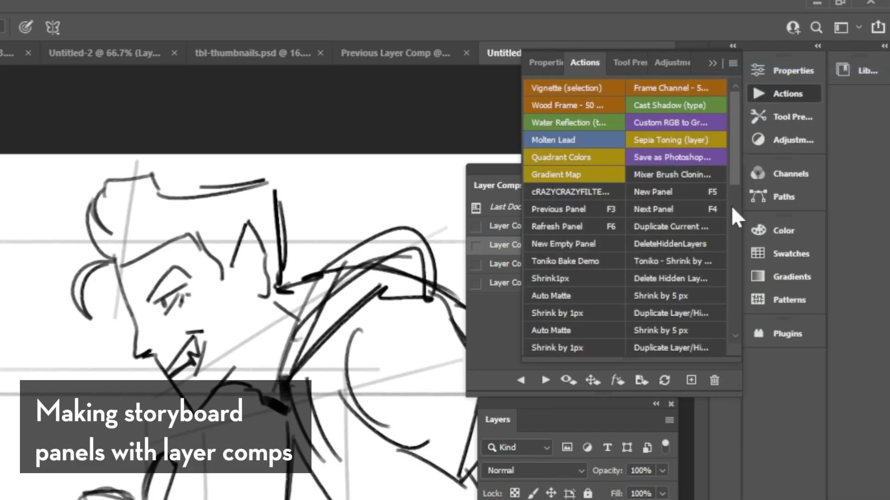
left_click_drag(802, 79, 797, 104)
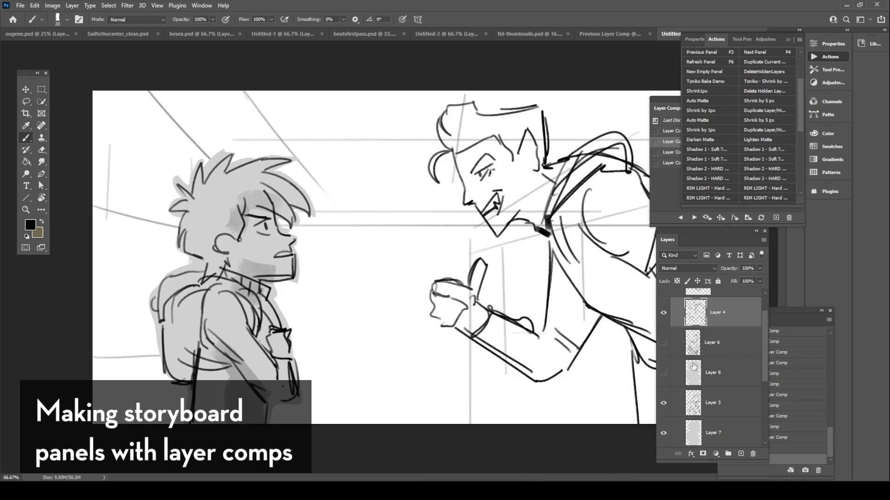
Step: Generate a matte behind the man's line art on Layer 4 with Auto Matte, and adjust its tone with Darken Matte and Lighten Matte
left_click(663, 313)
left_click(663, 313)
left_click(710, 99)
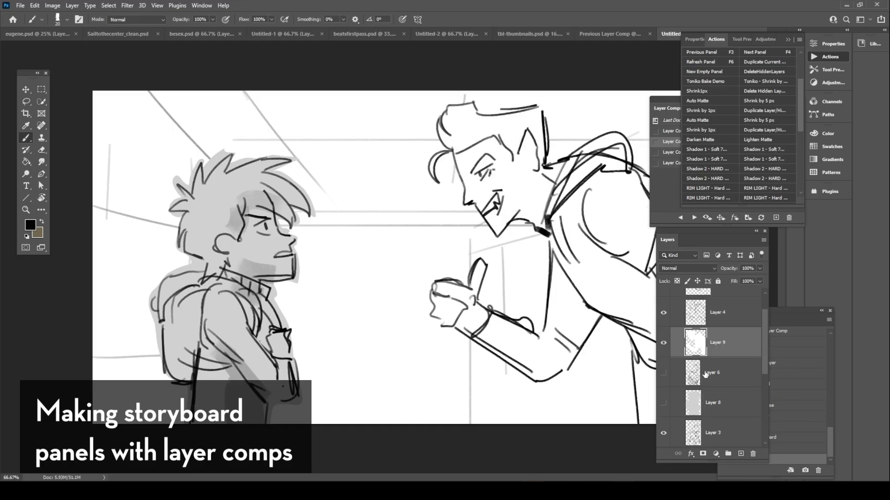
left_click(664, 343)
left_click(714, 138)
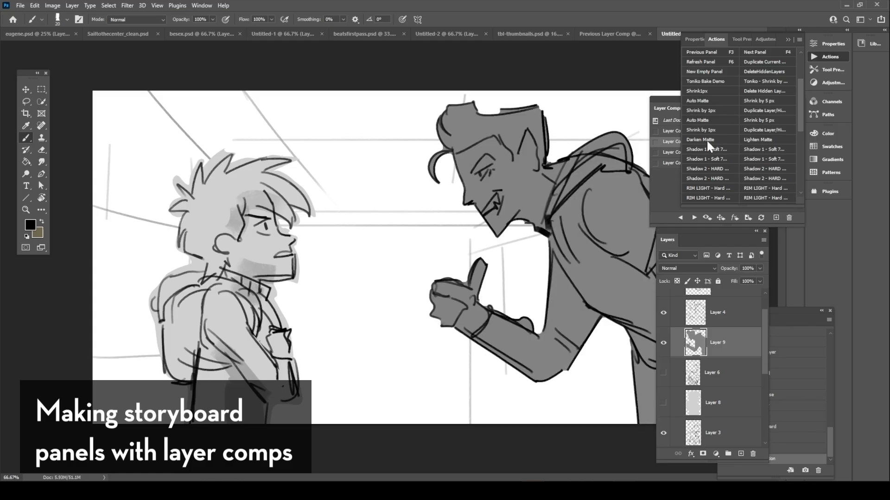
left_click(749, 142)
Step: Shade the man's matte on Layer 9 with a RIM LIGHT - Hard action and a GRADIENT BLACK action
scroll(769, 140, "down", 1)
scroll(751, 190, "down", 3)
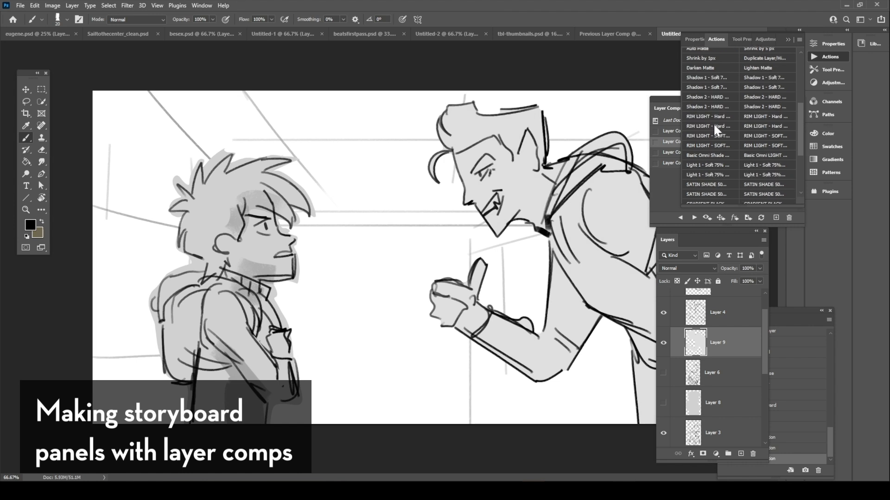
scroll(793, 165, "down", 1)
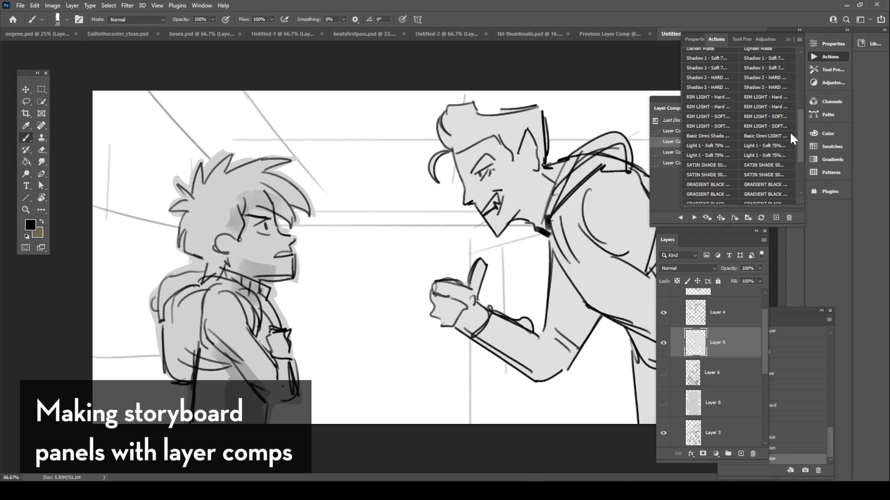
left_click(710, 105)
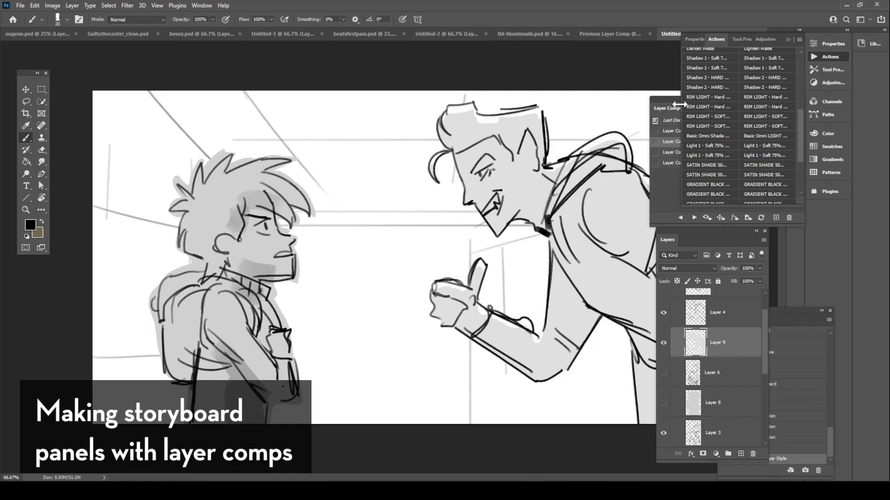
scroll(783, 157, "down", 2)
left_click(699, 157)
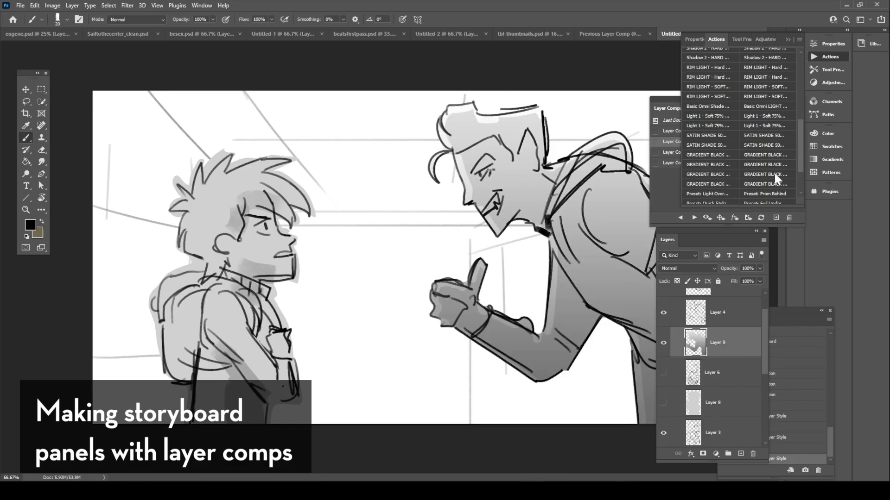
scroll(765, 176, "down", 3)
scroll(753, 152, "up", 2)
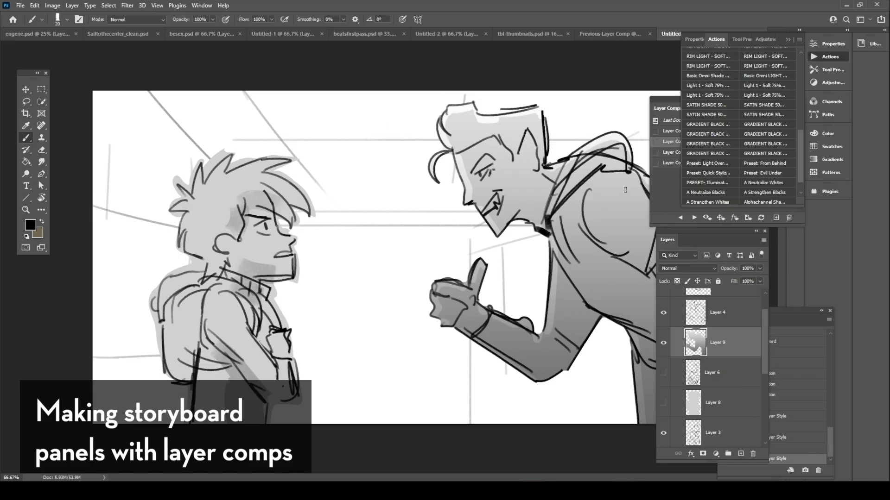
scroll(724, 155, "up", 3)
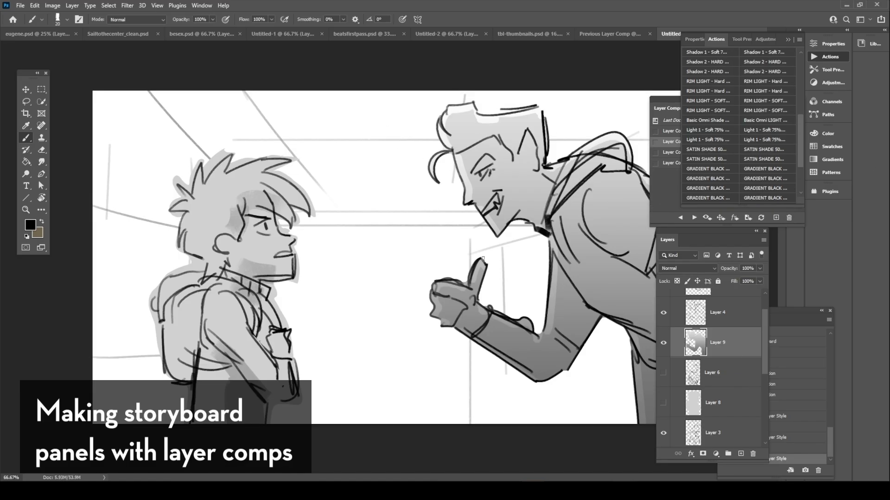
Step: Flip through the layer comps to compare the shaded man with the neighbouring storyboard poses
key("F2")
key("F2")
key("F2")
key("F2")
key("F2")
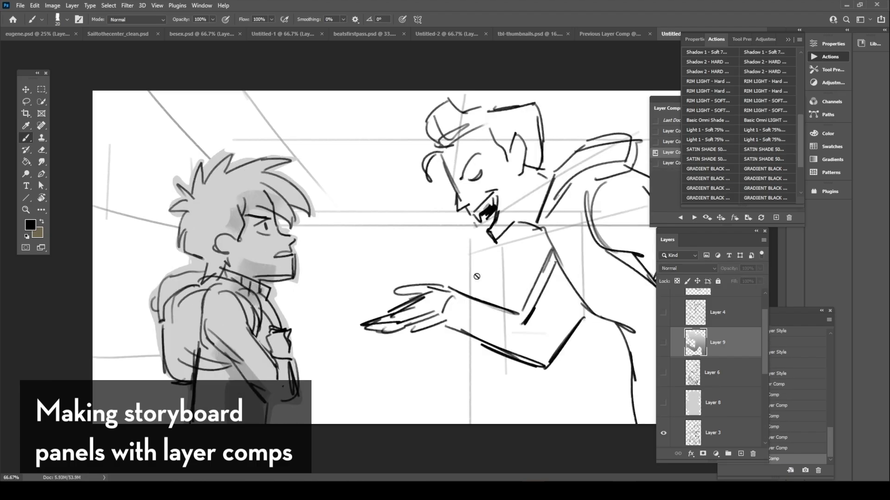
key("F2")
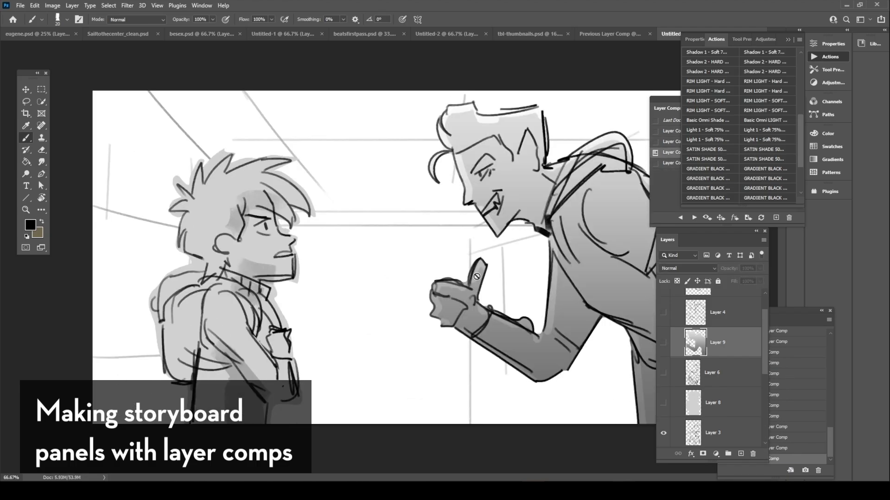
key("F3")
key("F2")
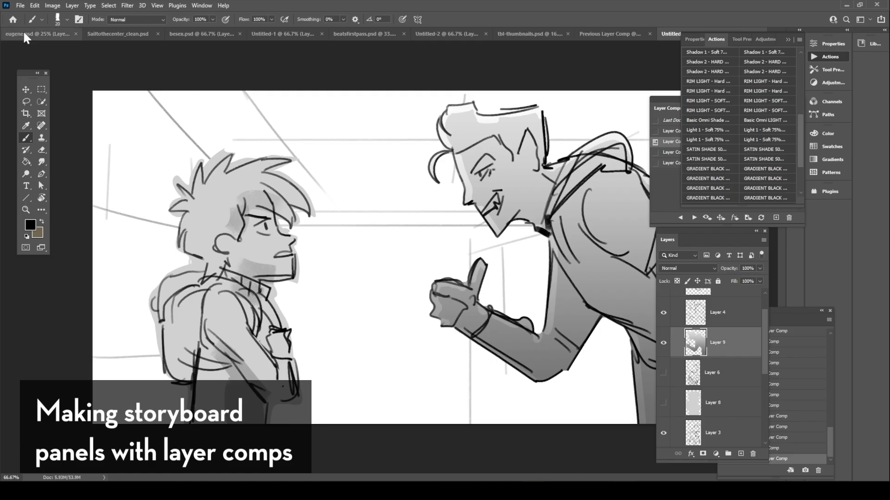
Step: Export all layer comps to separate JPEG files with the prefix tbl3board, quality 3 and the ICC profile included
left_click(21, 6)
mouse_move(37, 149)
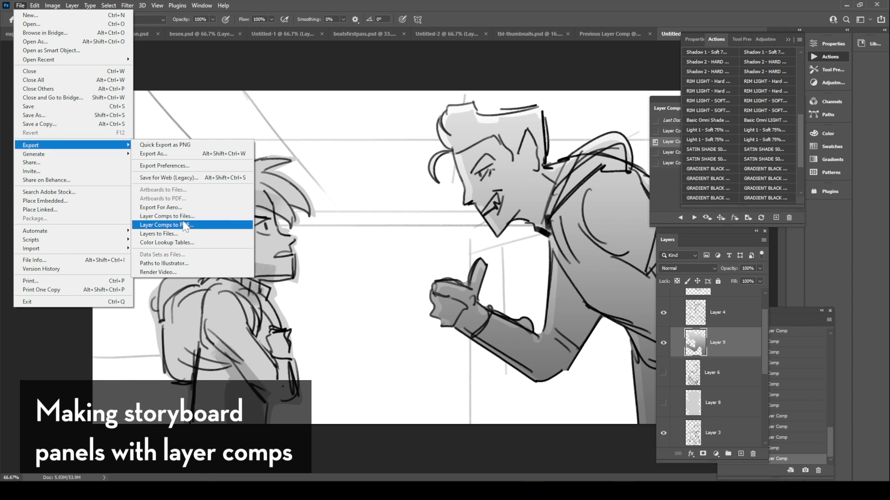
left_click(167, 216)
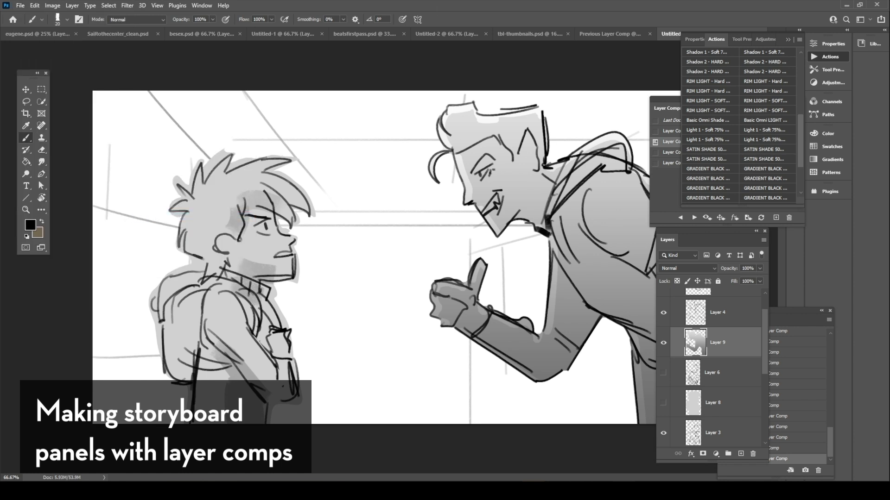
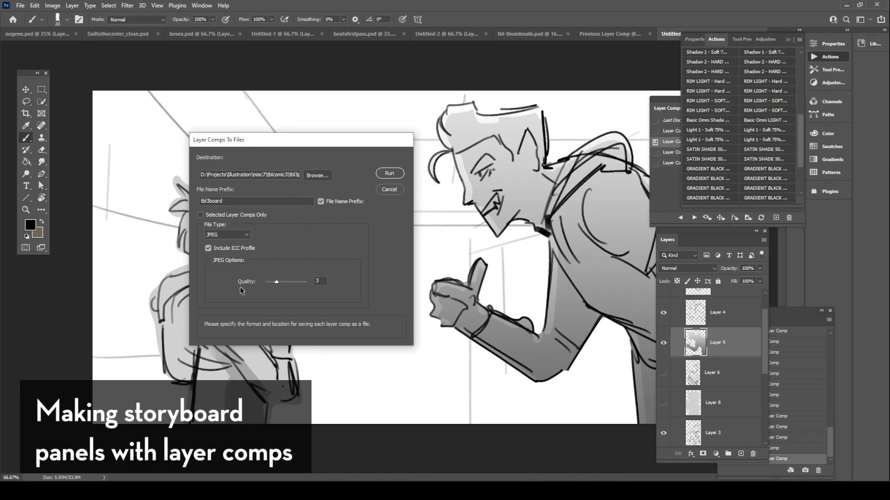
left_click(230, 236)
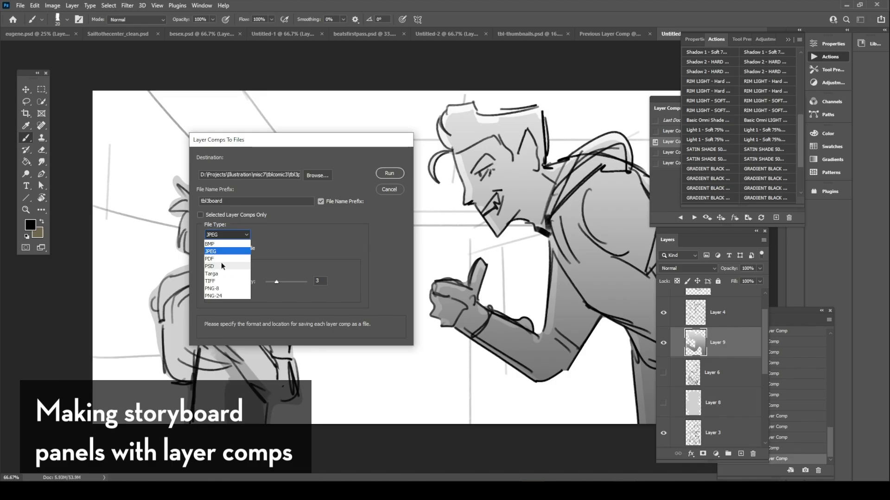
left_click(361, 146)
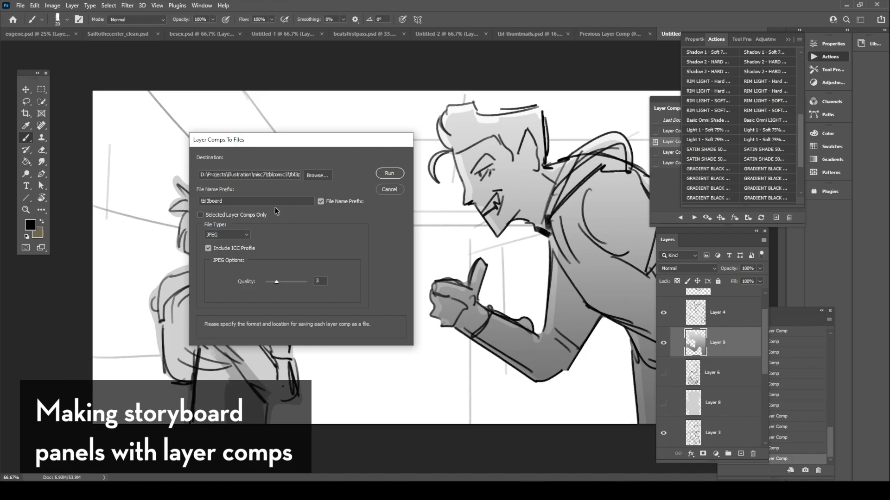
left_click(389, 173)
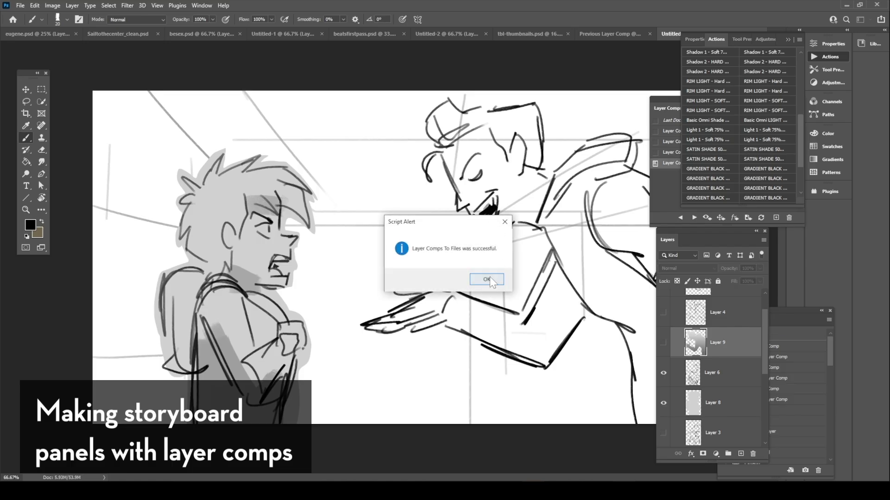
left_click(486, 278)
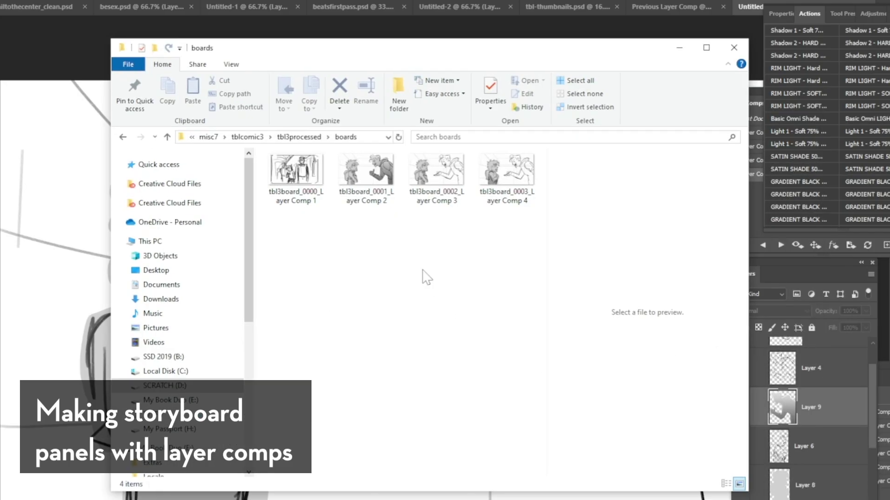
Step: Preview each of the four exported tbl3board images in the boards folder in File Explorer
left_click(300, 171)
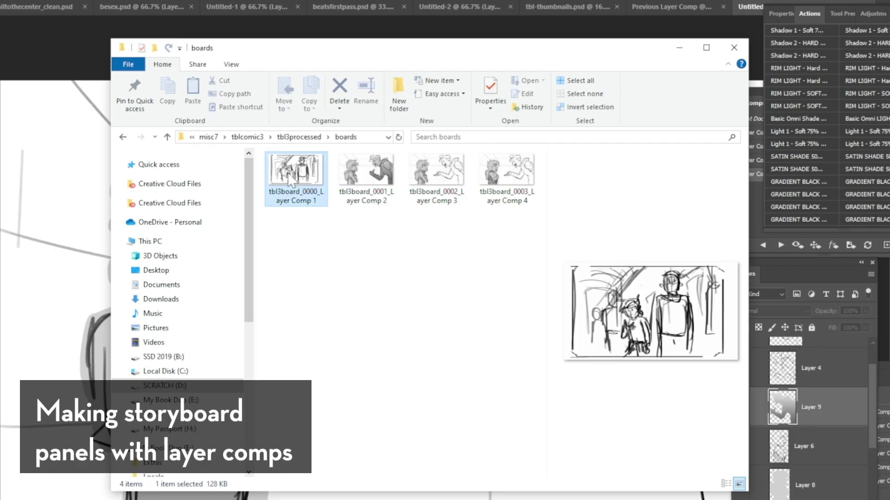
left_click(376, 178)
left_click(437, 174)
left_click(507, 173)
Step: Open the first exported board in the image viewer and page forward and back through the sequence
left_click(316, 173)
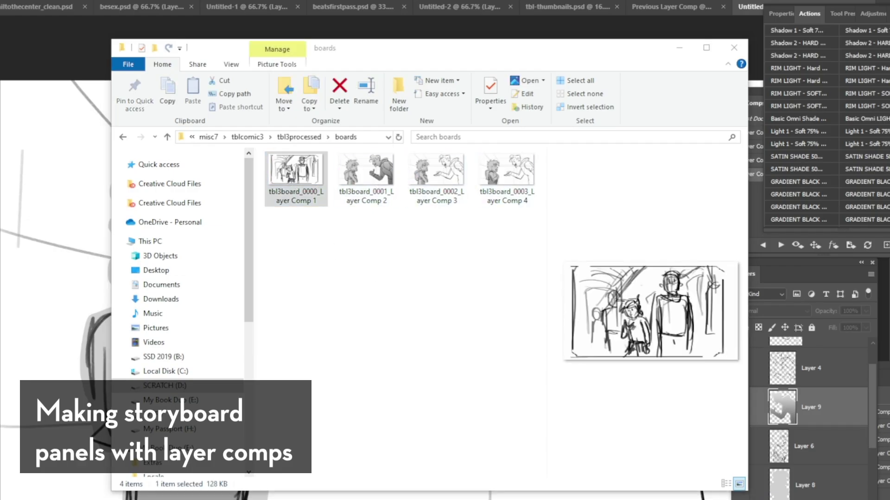
key("Right")
key("Right")
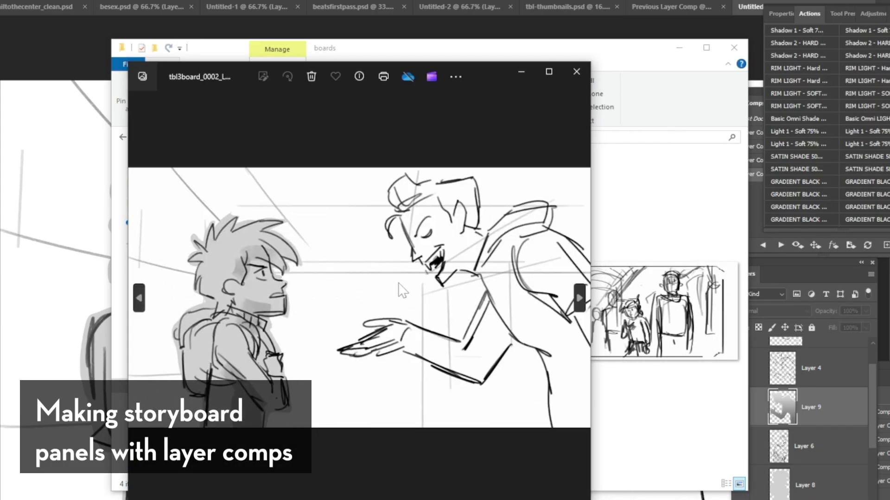
key("Right")
key("Left")
key("Left")
key("Left")
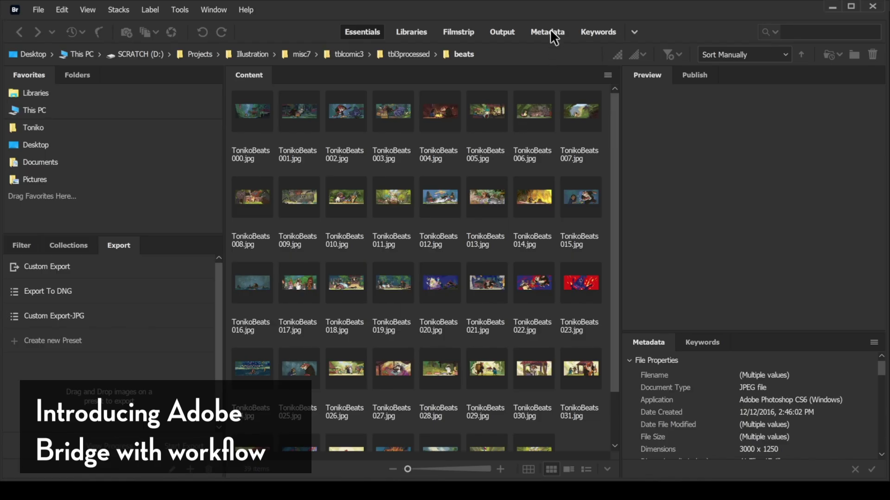
Step: Switch to Adobe Bridge, preview TonikoBeats000.jpg from the beats folder, and open the Output workspace
left_click(249, 122)
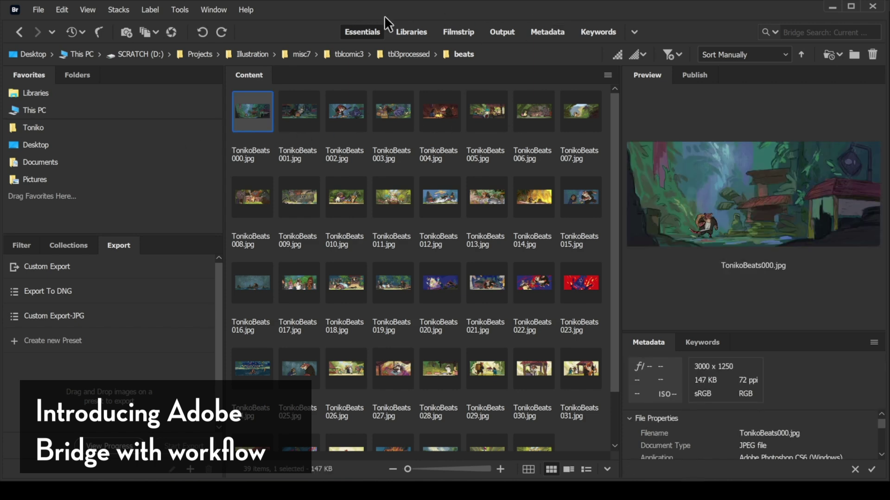
left_click(500, 31)
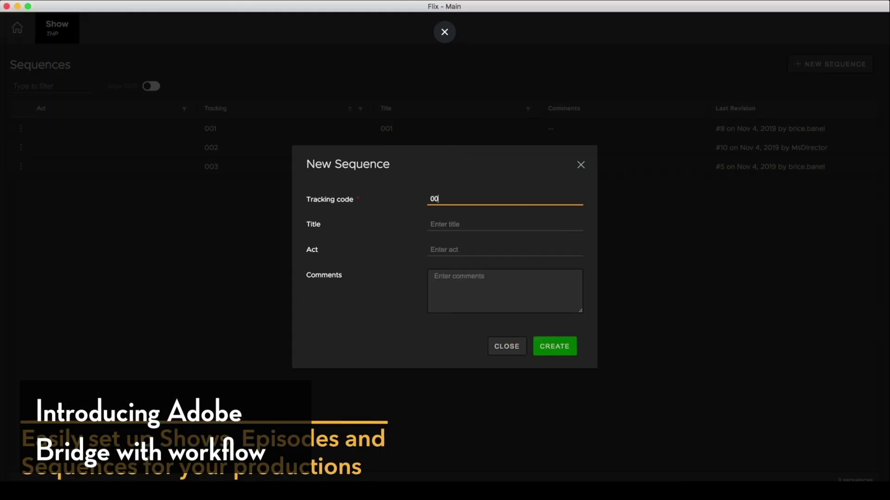
Step: In Flix, enter 005 as the tracking code of the new sequence
key("BackSpace")
type("005")
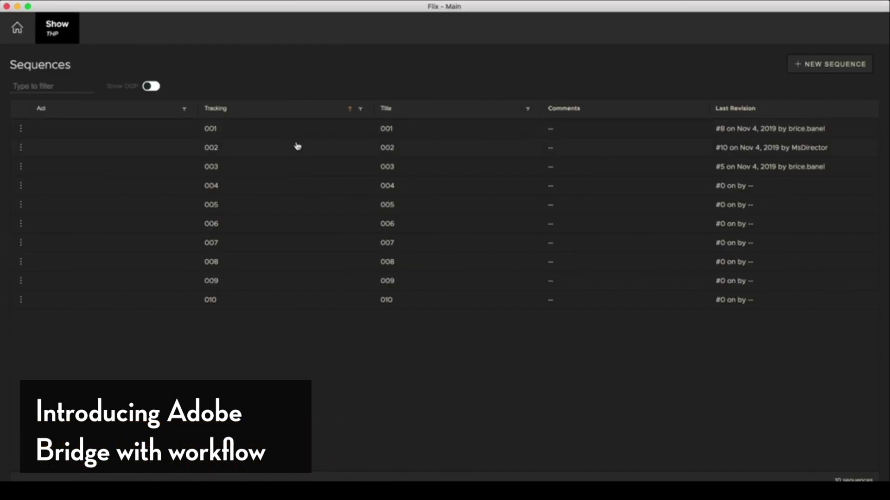
Step: Open sequence 003 and reply "ooooh i see, give me a minute!" in the comments of panel 3
left_click(283, 159)
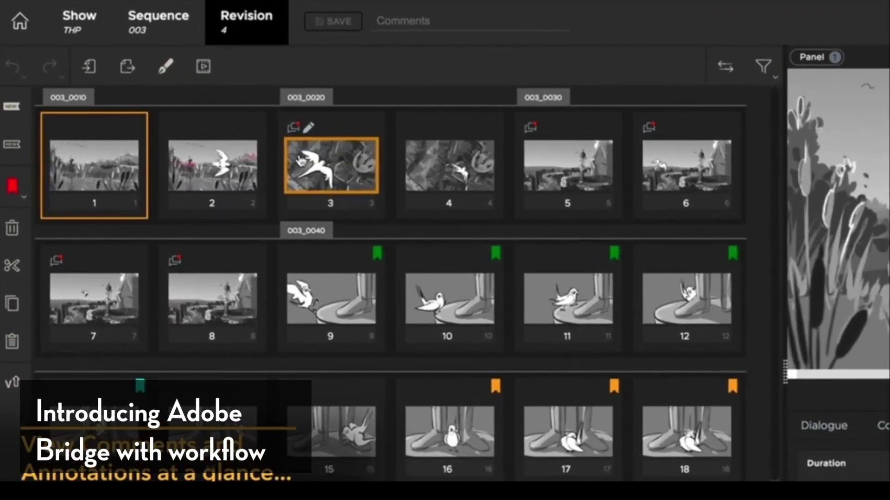
mouse_move(201, 98)
left_click(293, 130)
left_click(293, 130)
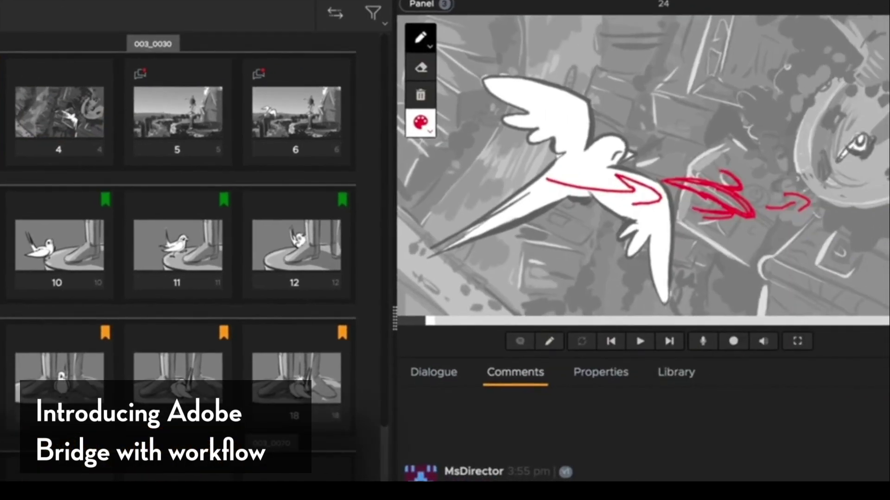
type("ooooh i see, give me a minute!")
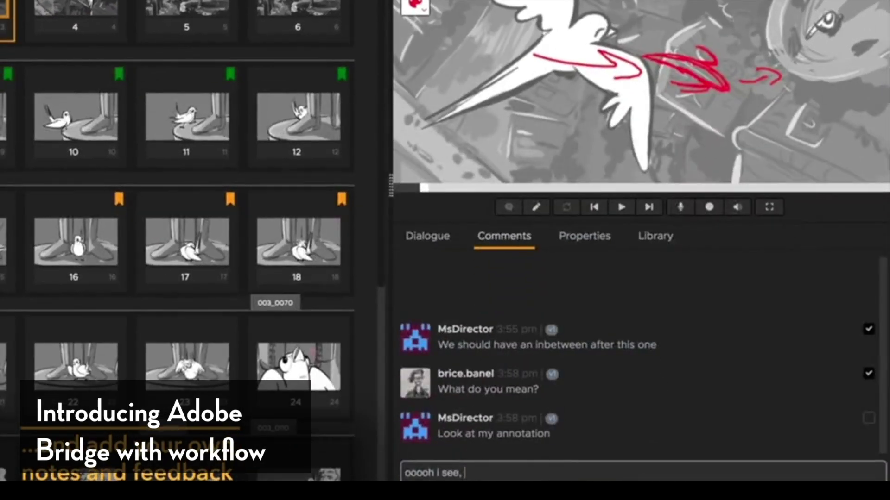
key("Return")
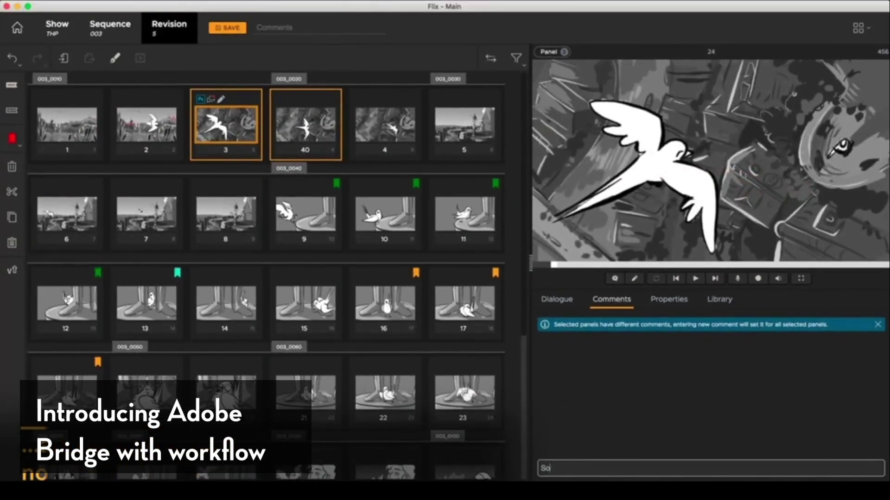
Step: Post the comment "Something like this?" on panels 3 and 40
type("Something like this?")
key("Return")
left_click(318, 137)
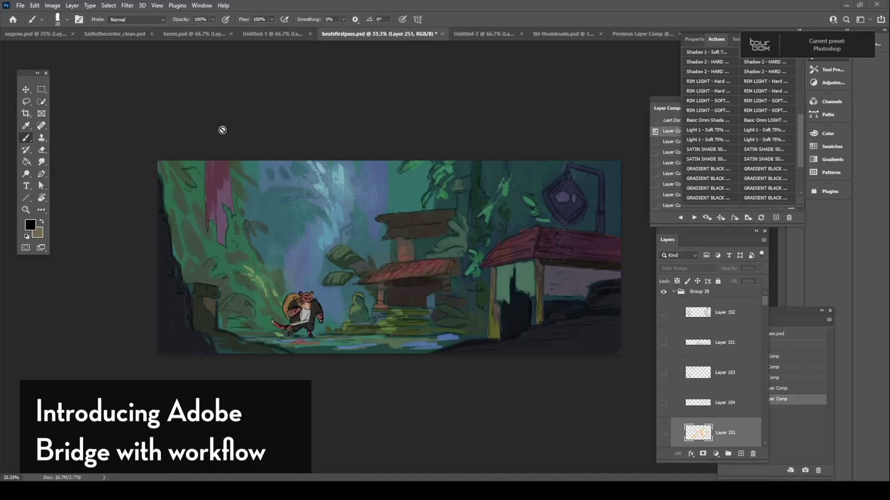
Step: Back in Photoshop, flip through the layer comps of beatsfirstpass.psd to review the painted story beats
key("F2")
key("F2")
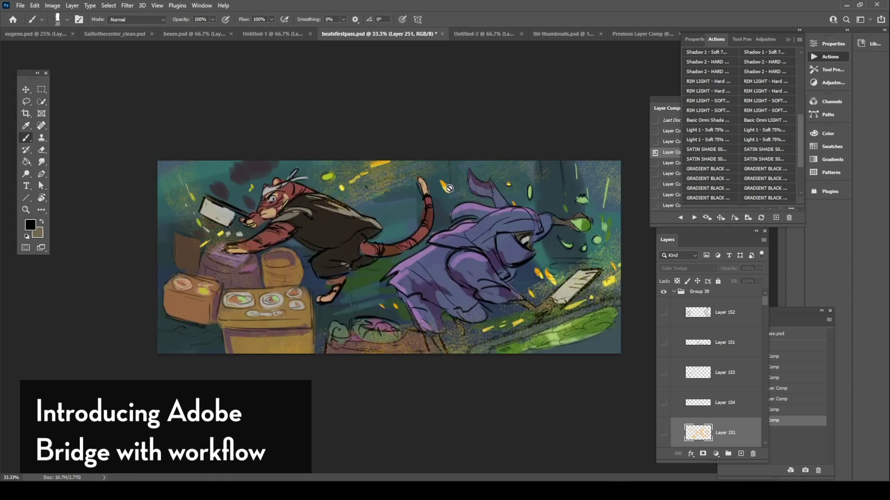
key("F2")
key("F2")
key("F2")
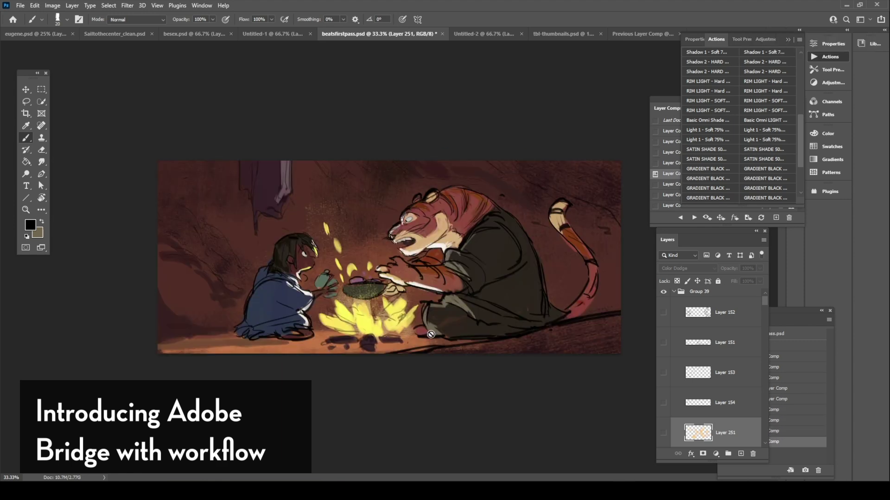
Step: Continue flipping through the remaining layer comps of beatsfirstpass.psd to examine the painted story beats
key("F2")
key("F2")
key("F2")
key("F2")
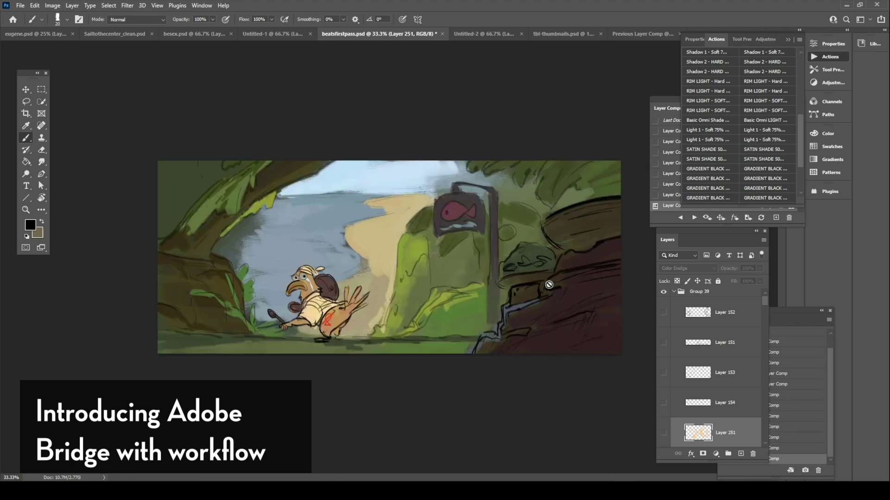
key("F2")
key("F2")
key("F2")
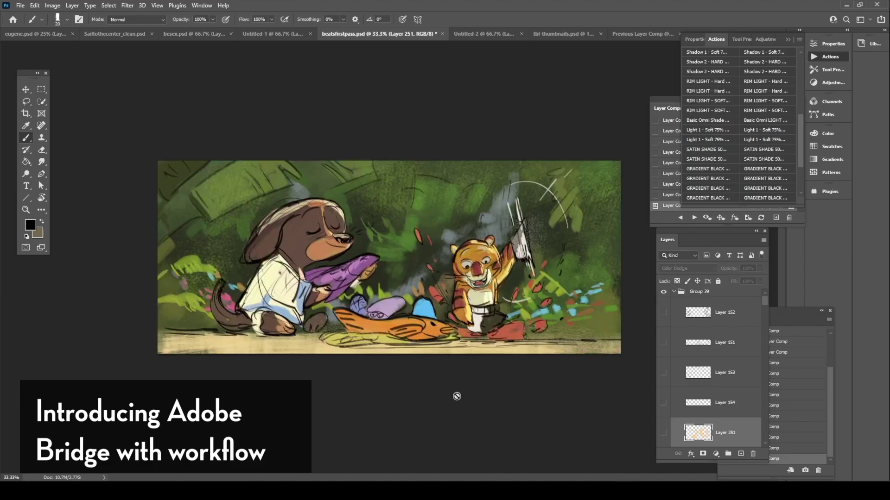
key("F2")
key("F2")
key("F2")
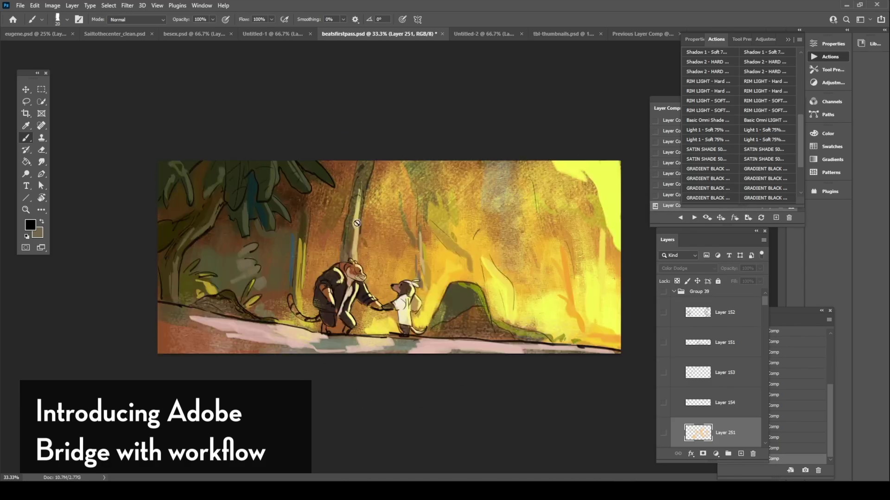
key("F2")
key("F2")
key("F2")
key("F2")
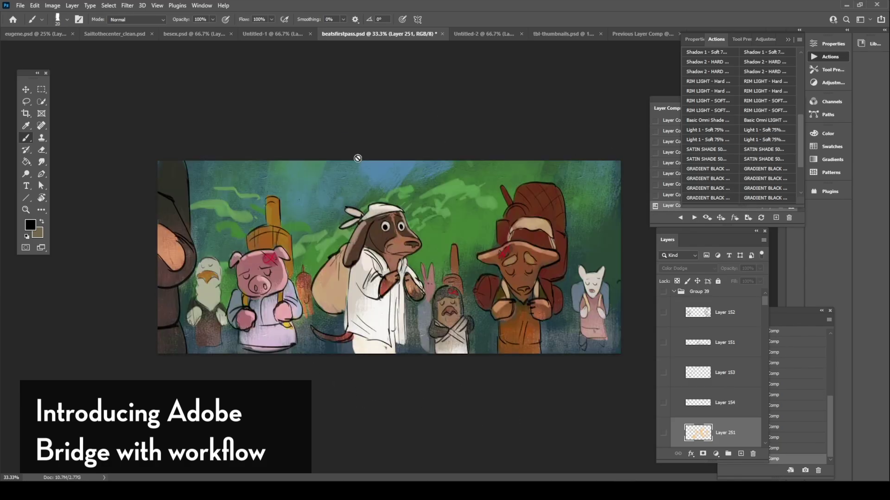
key("F2")
key("F2")
key("F2")
key("F2")
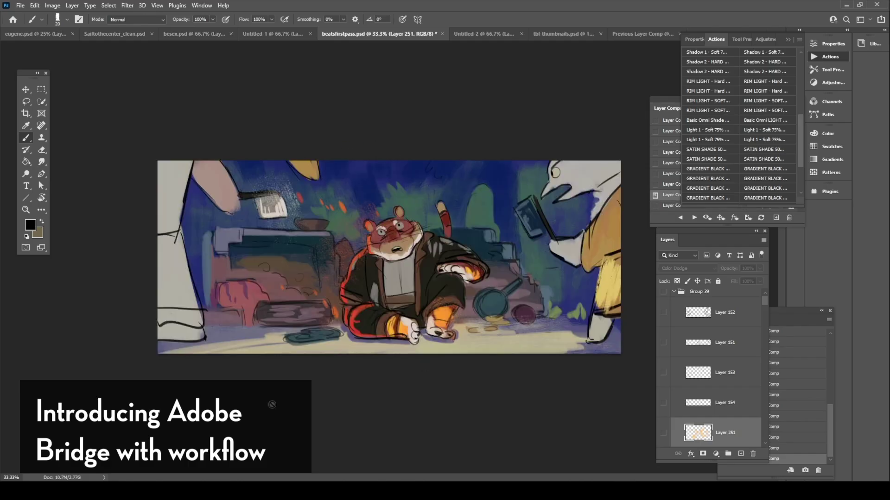
key("F2")
key("F2")
key("F2")
key("F2")
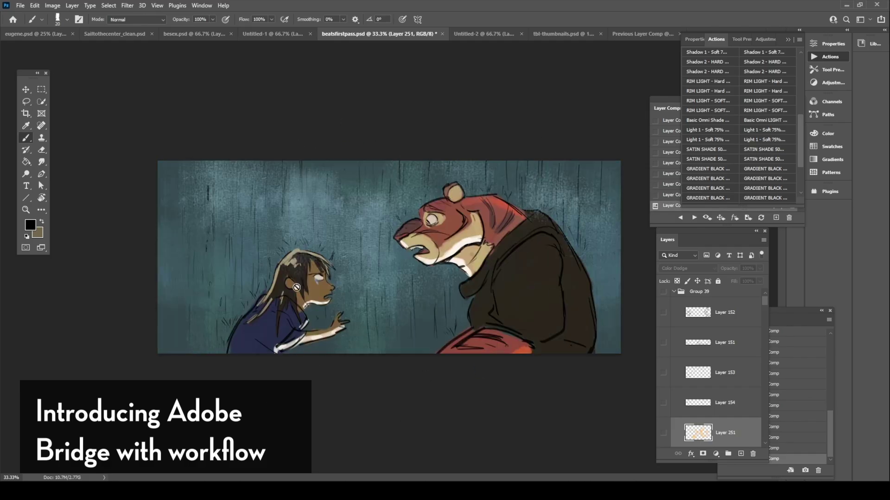
key("F2")
key("F2")
key("F2")
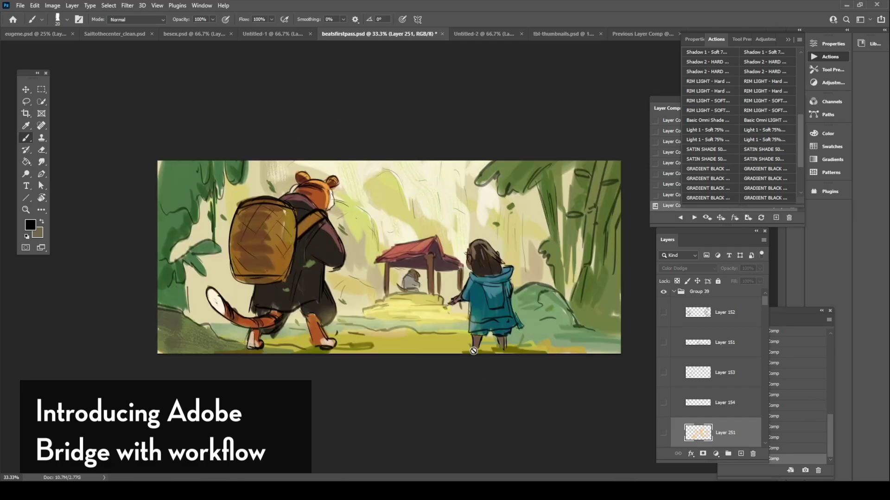
key("F2")
key("F2")
key("F2")
key("F2")
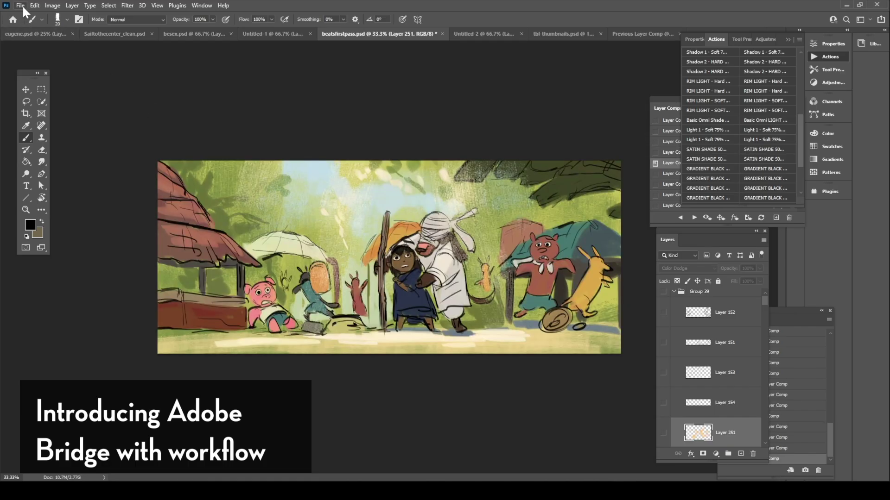
Step: Start exporting the layer comps to files and create a folder named beats inside tbl3processed while choosing the destination
left_click(23, 7)
mouse_move(75, 148)
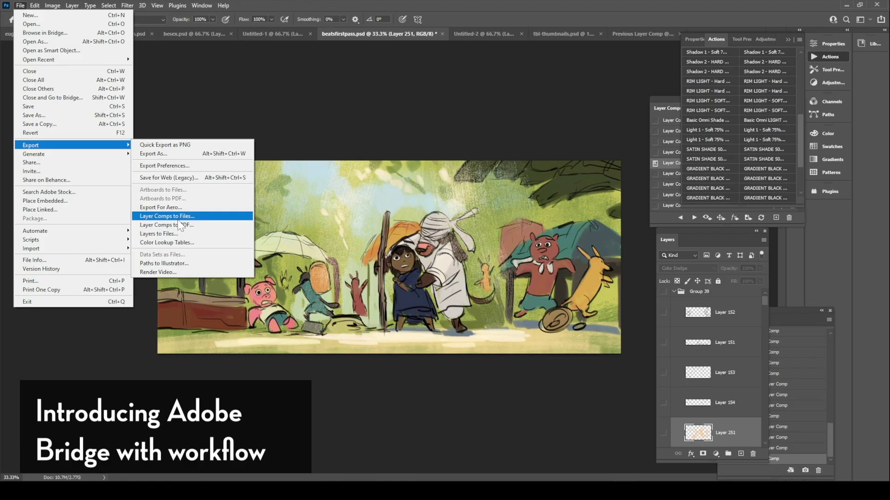
left_click(180, 219)
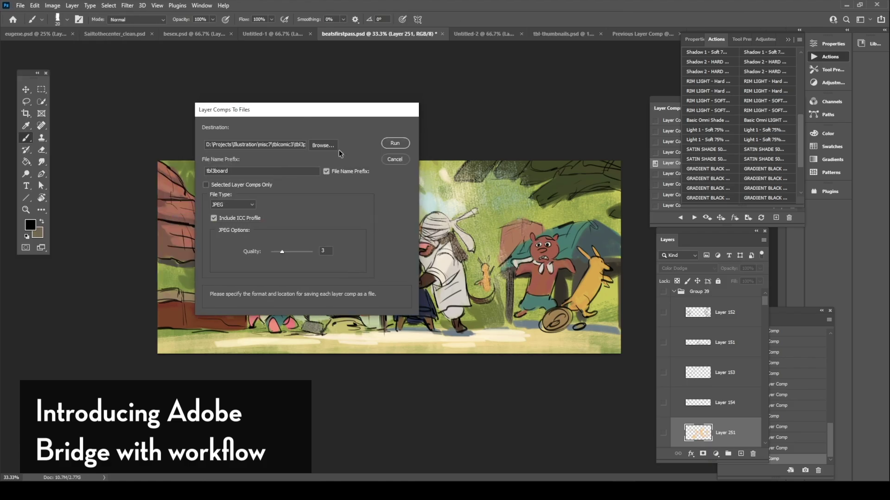
left_click(320, 145)
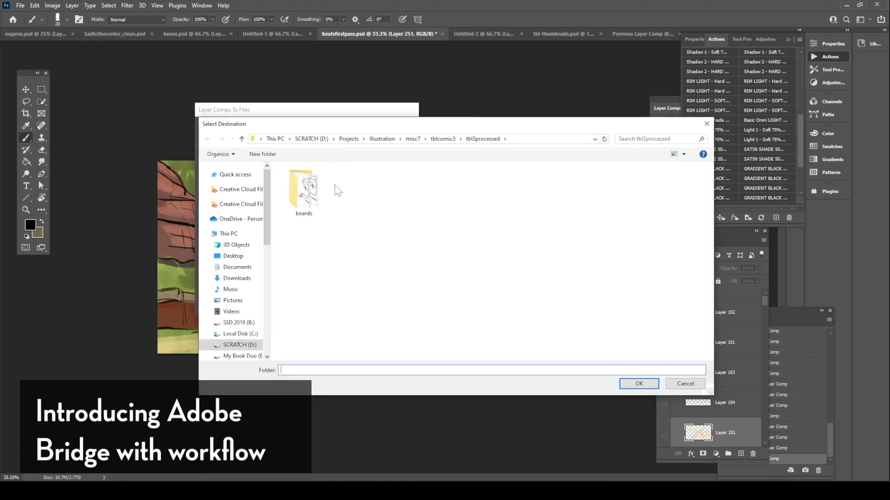
left_click(304, 192)
right_click(423, 218)
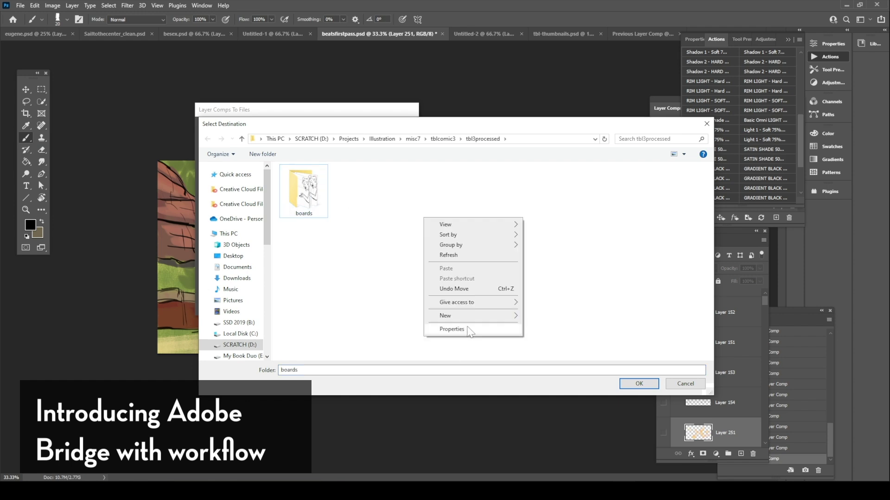
mouse_move(492, 314)
left_click(559, 319)
type("beats")
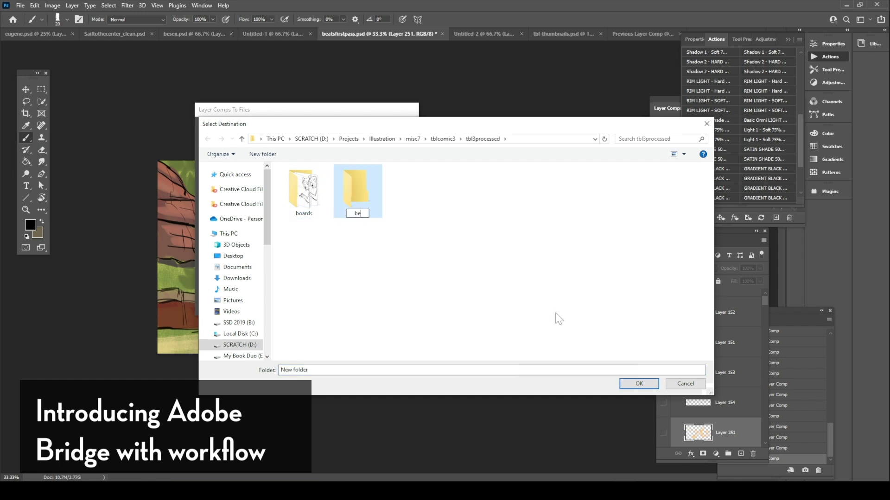
key("Return")
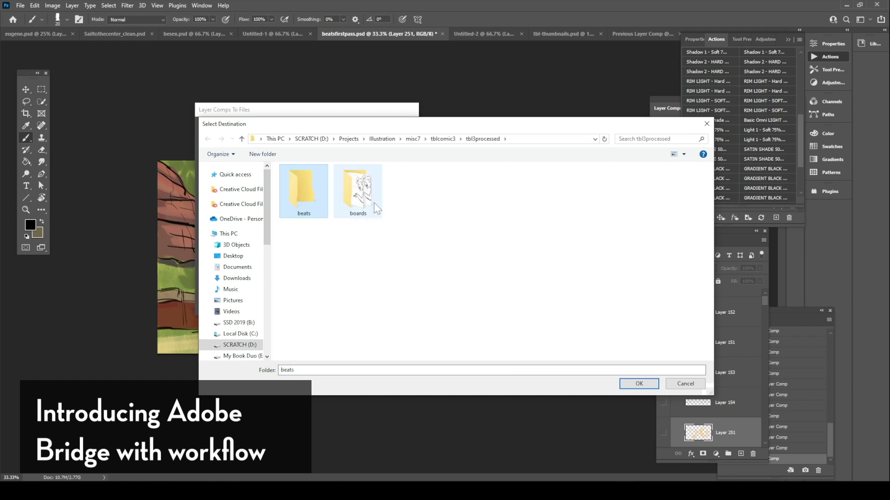
Step: Choose the beats folder as destination, set the file name prefix to riceball and run the layer comp export
double_click(320, 199)
left_click(639, 383)
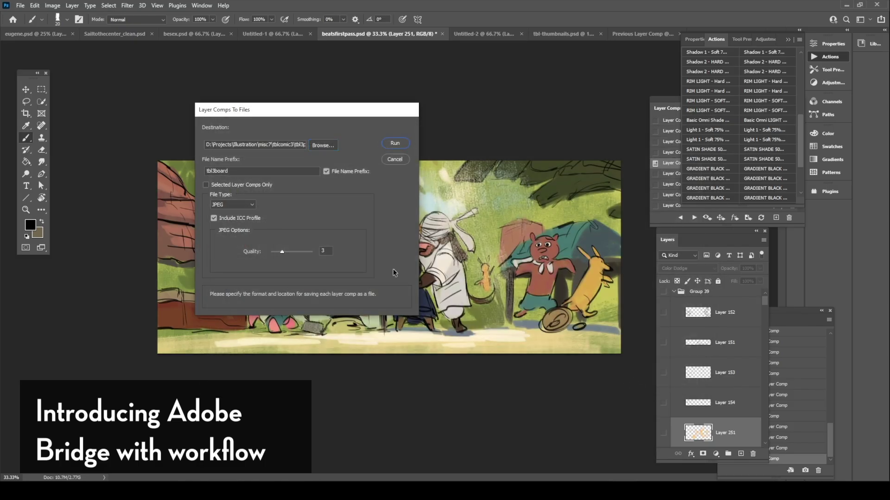
type("riceball")
left_click(395, 143)
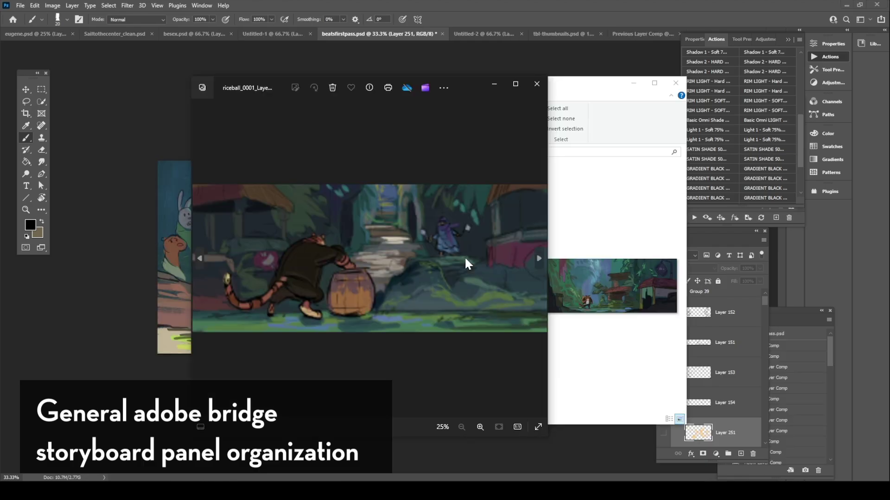
Step: Flip through the exported riceball images in the photo viewer, closing it at the end
scroll(492, 262, "down", 3)
scroll(492, 262, "down", 7)
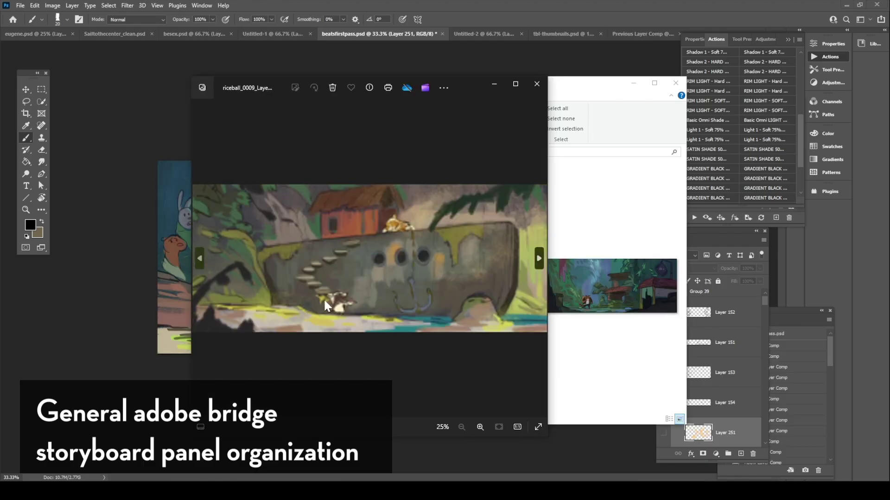
scroll(446, 270, "down", 3)
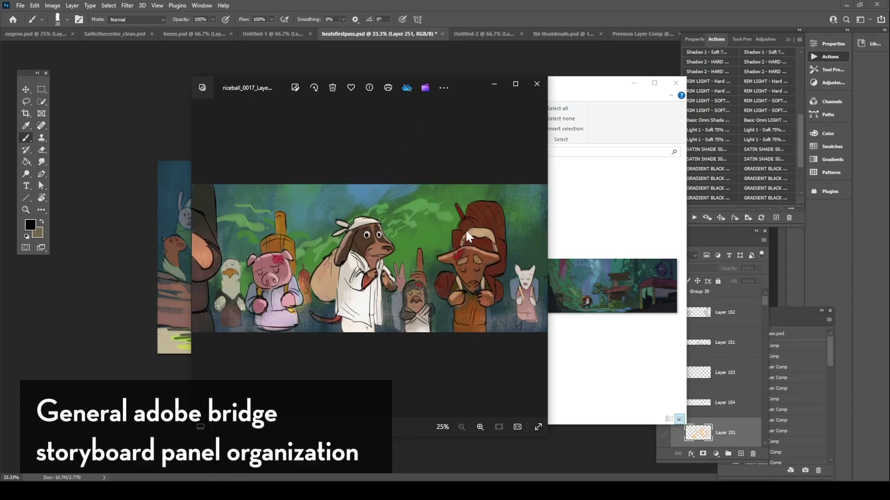
scroll(343, 196, "down", 3)
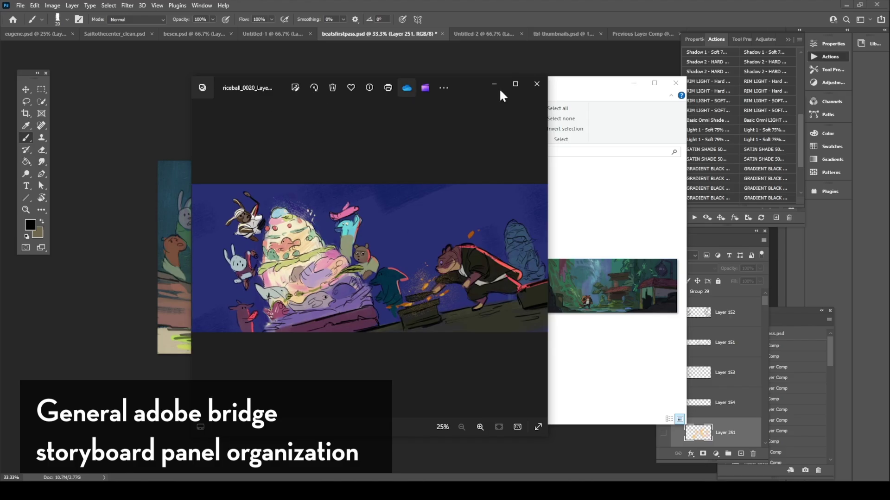
left_click(543, 90)
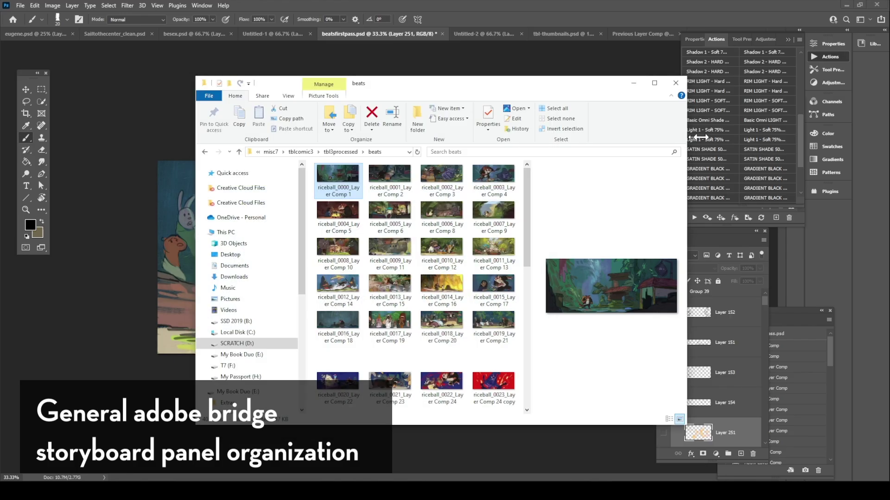
left_click_drag(697, 138, 781, 138)
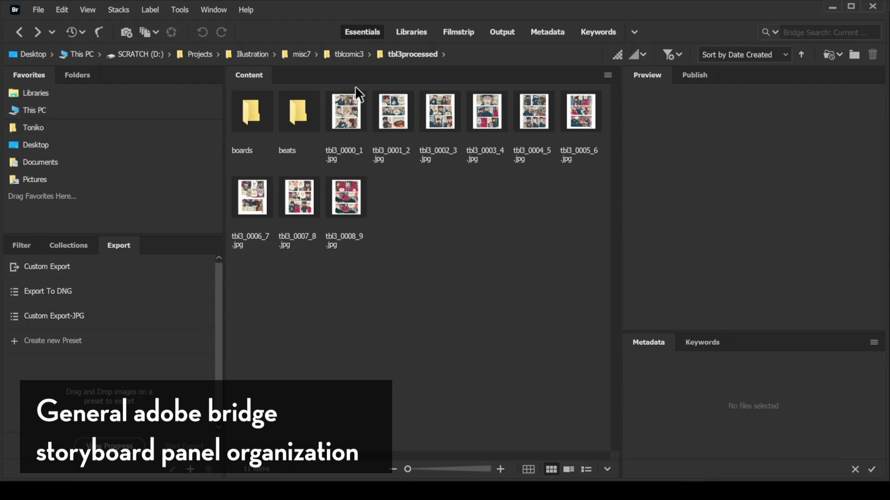
Step: In Adobe Bridge, preview the tbl3 comic pages in the tbl3processed folder, starting with tbl3_0000_1.jpg
left_click(343, 107)
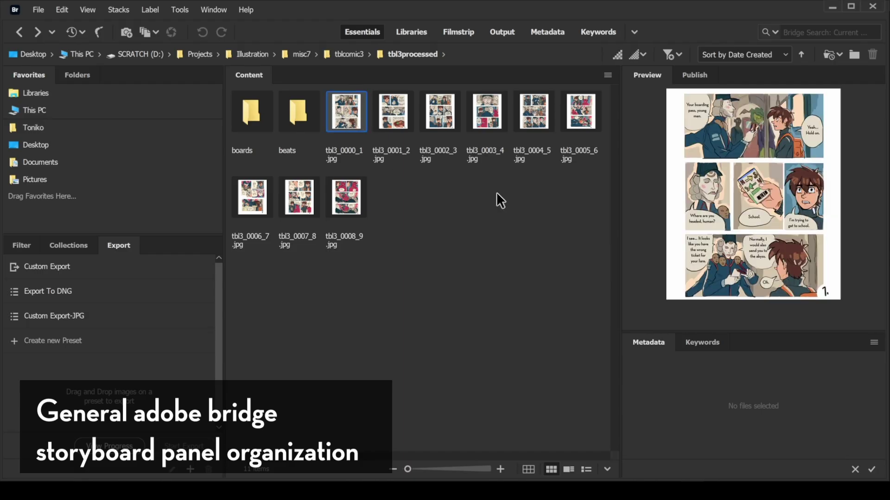
key("Right")
key("Right")
key("Right")
left_click(376, 118)
key("Right")
key("Right")
key("Right")
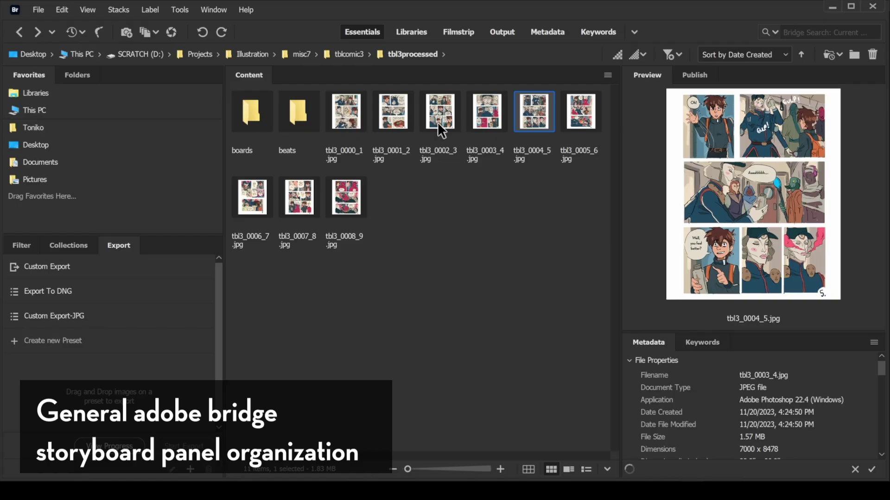
Step: Rearrange the pages manually: tbl3_0002_3 before tbl3_0001_2, tbl3_0003_4 first, and tbl3_0004_5 after tbl3_0006_7
left_click(431, 122)
left_click(370, 115)
left_click_drag(446, 116, 375, 112)
left_click(500, 110)
left_click_drag(499, 110, 327, 113)
left_click_drag(535, 112, 293, 194)
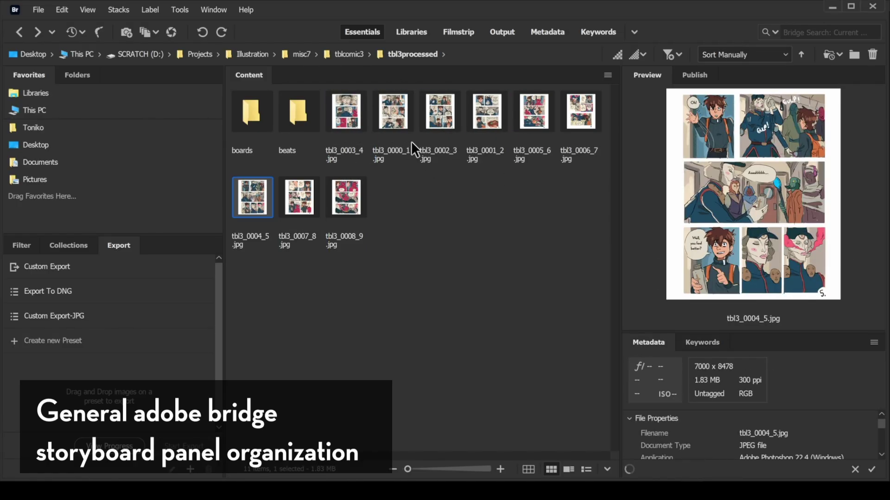
Step: Step back and forth through the rearranged comic pages to examine how they read in sequence
left_click(366, 118)
key("Right")
key("Right")
key("Left")
key("Left")
key("Left")
key("Right")
key("Right")
key("Right")
key("Right")
key("Right")
key("Right")
key("Right")
key("Right")
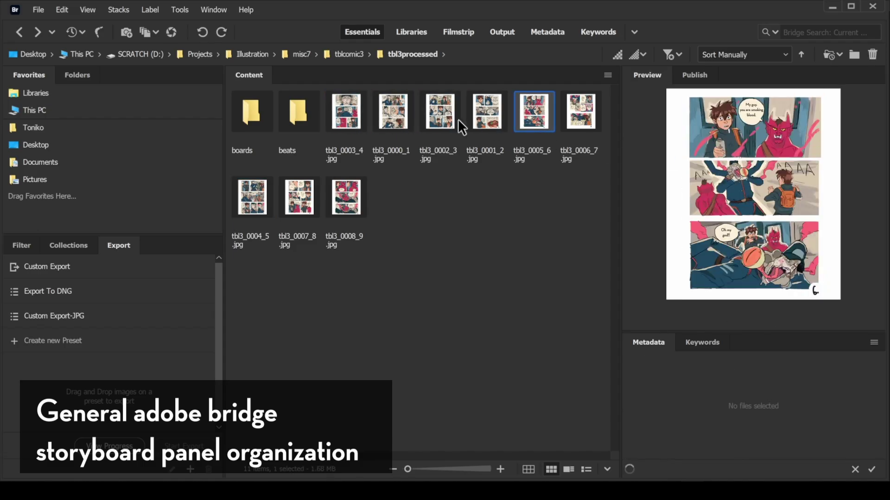
key("Left")
key("Left")
key("Left")
key("Left")
key("Left")
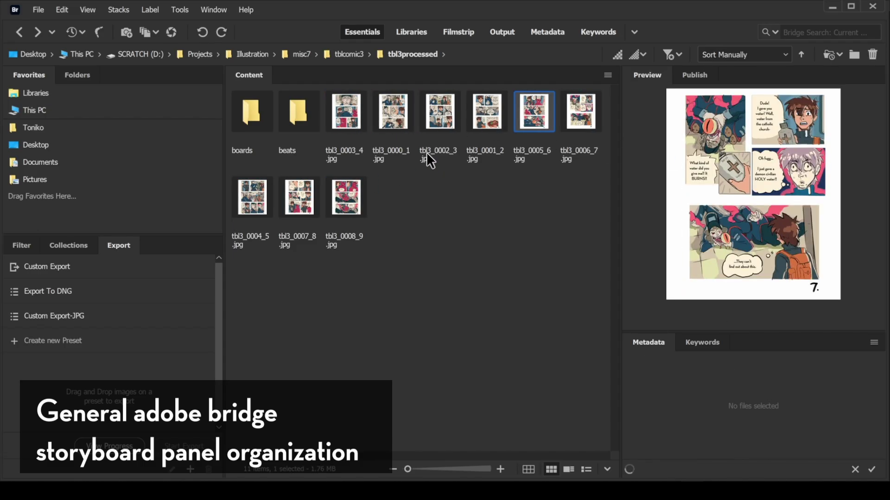
left_click(424, 196)
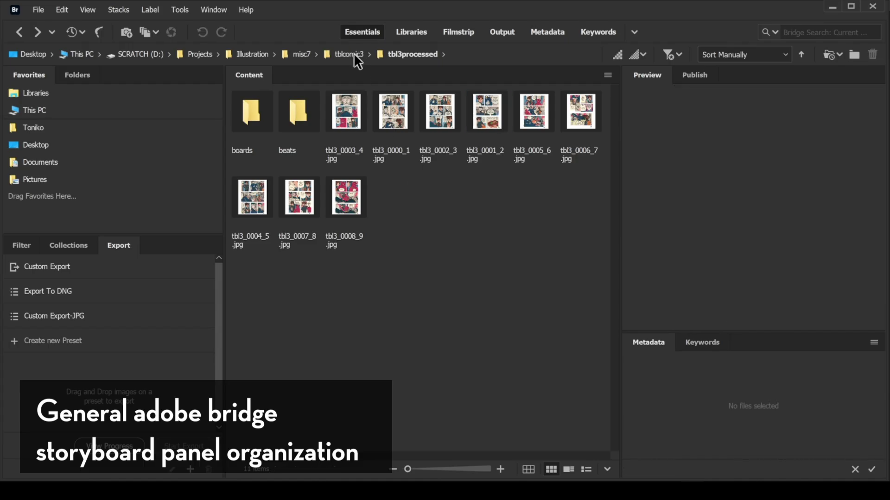
Step: Go up to the tblcomic3 folder and reopen tbl3processed to check the manual page order
left_click(354, 54)
left_click(266, 110)
double_click(265, 107)
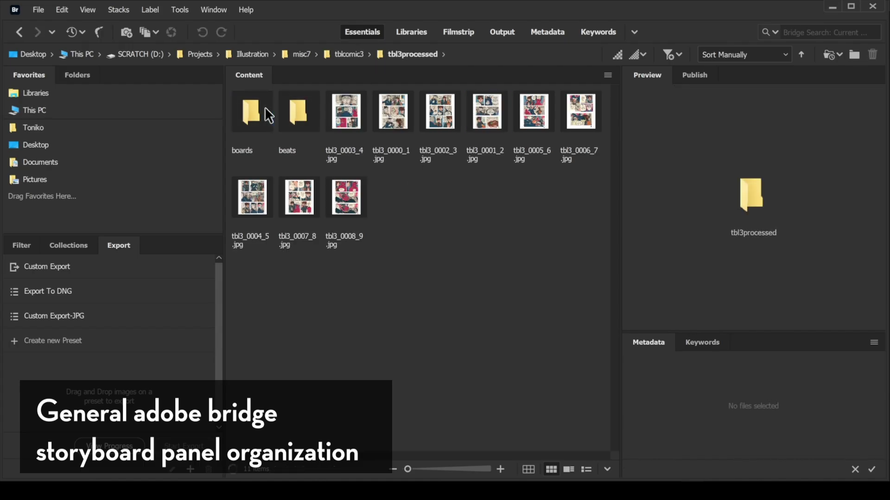
Step: Preview the first few comic pages again in the reopened folder, leaving none of them selected
left_click(338, 108)
key("Right")
key("Right")
key("Right")
key("Left")
key("Right")
key("Left")
key("Left")
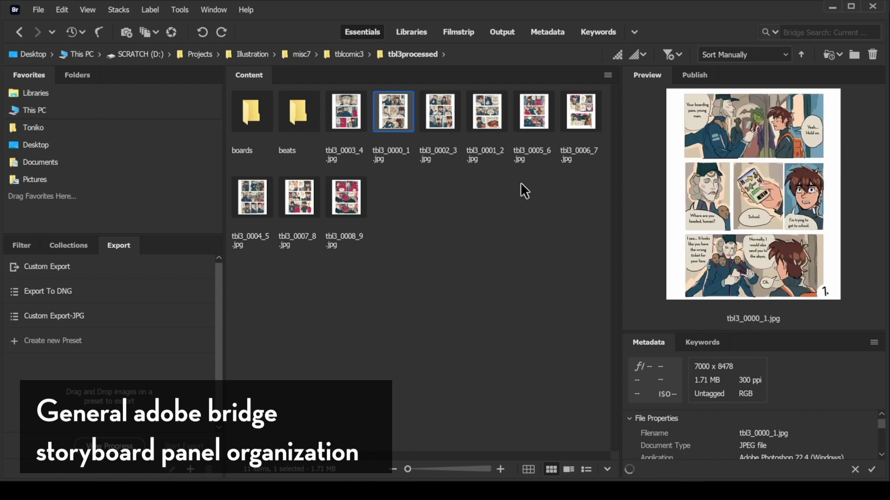
left_click(588, 248)
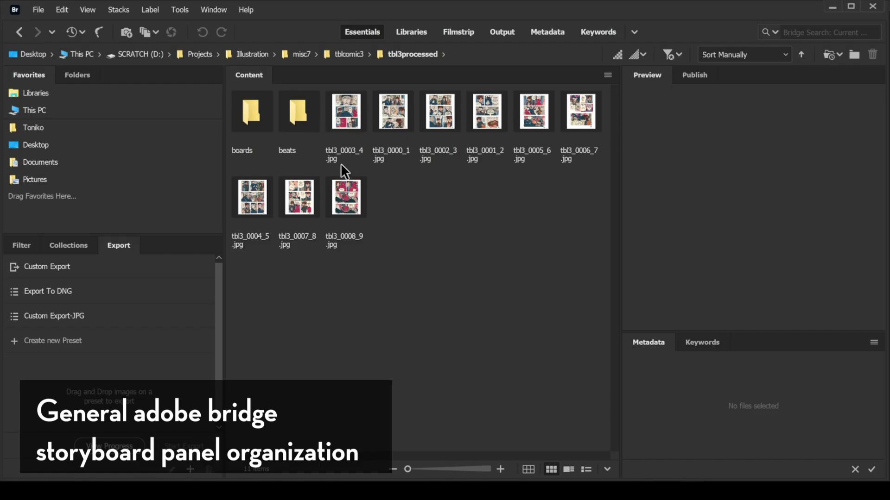
Step: Open the beats folder and browse through the exported riceball boards in the preview
double_click(307, 105)
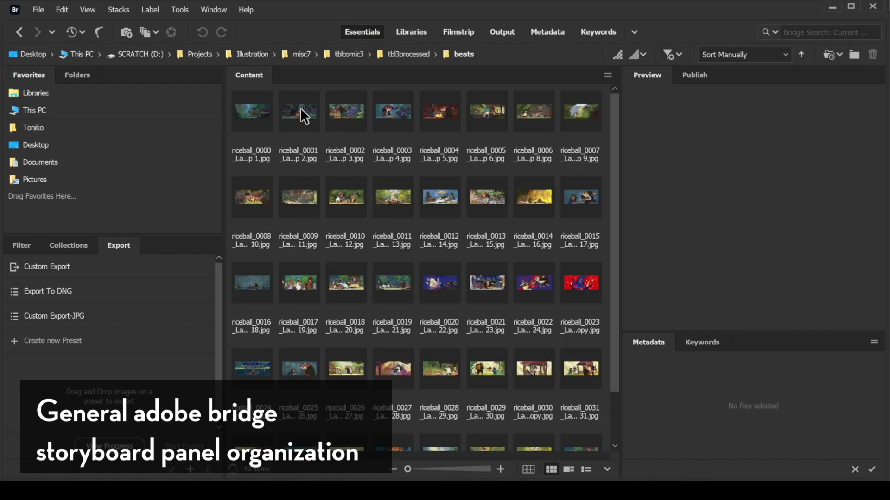
left_click(259, 106)
key("Right")
key("Right")
key("Right")
key("Down")
key("Down")
key("Right")
key("Down")
key("Down")
key("Right")
key("Left")
key("Right")
key("Left")
key("Right")
key("Left")
key("Right")
key("Left")
Step: Delete the last board, riceball_0039_Layer Comp 39.jpg, from the beats folder
left_click(563, 393)
key("Left")
key("Left")
key("Right")
key("Right")
scroll(582, 396, "up", 1)
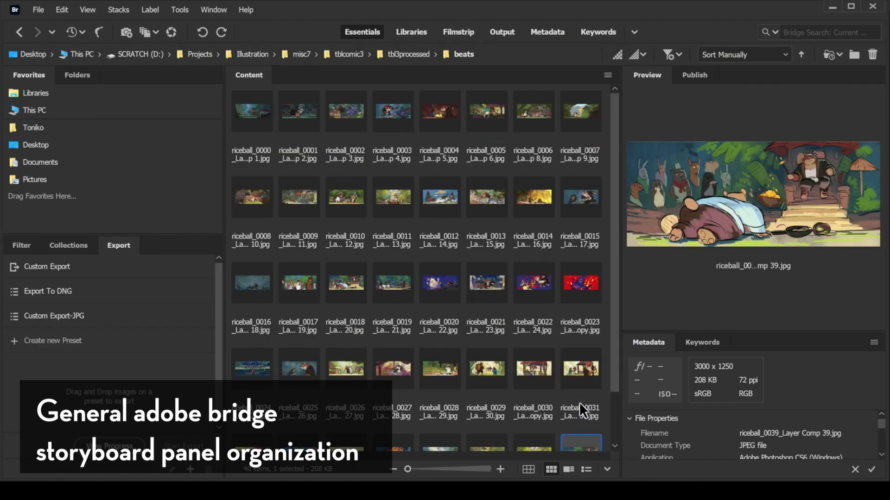
scroll(579, 398, "down", 1)
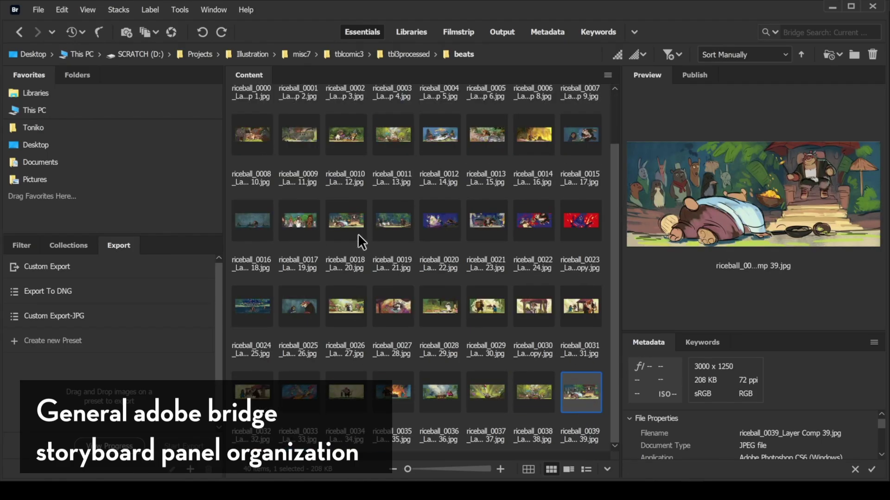
key("Delete")
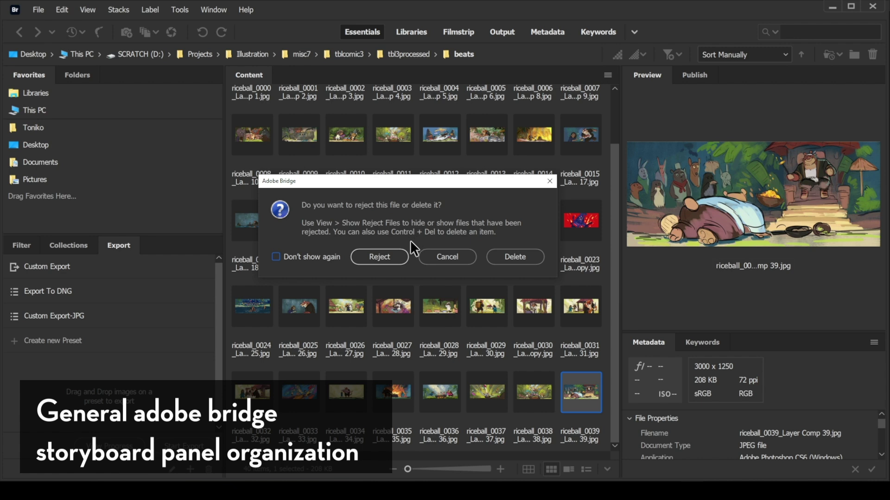
left_click(500, 259)
left_click(401, 256)
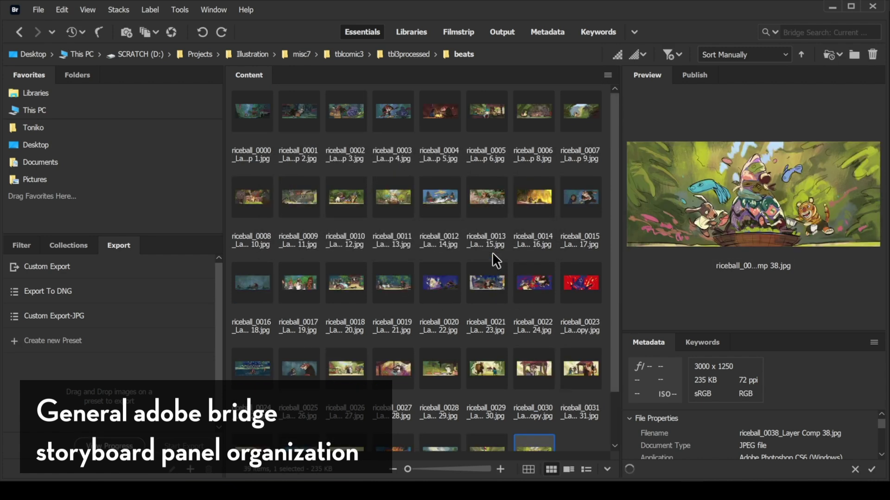
Step: Preview the opening riceball boards in the beats folder to check the order of Layer Comp 3 and Layer Comp 4
scroll(474, 174, "up", 1)
left_click(501, 204)
left_click(424, 99)
left_click(393, 109)
left_click(363, 105)
key("Left")
key("Left")
key("Right")
key("Right")
Step: Move riceball_0003_Layer Comp 4.jpg ahead of riceball_0002_Layer Comp 3.jpg in the manual board order
left_click(395, 107)
left_click_drag(399, 107, 334, 112)
left_click(374, 117)
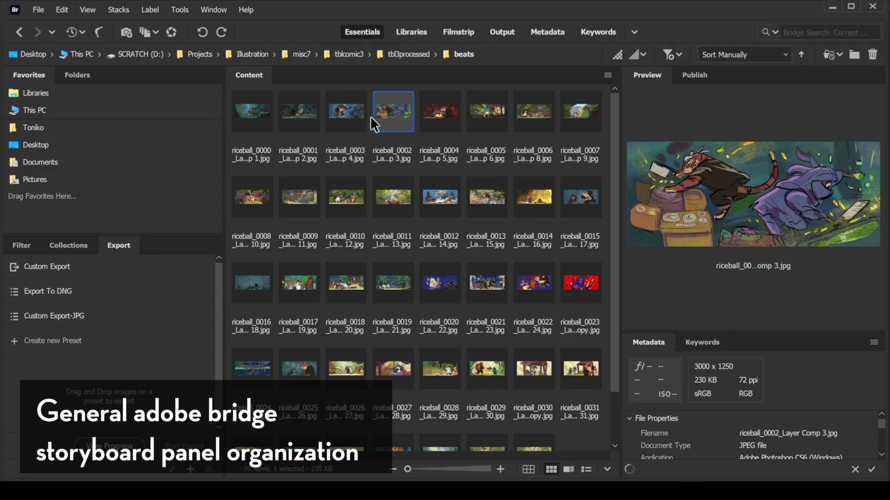
Step: Flip back and forth between the two swapped boards and their neighbours in the preview to check how the sequence reads
key("Left")
key("Left")
key("Down")
key("Up")
key("Right")
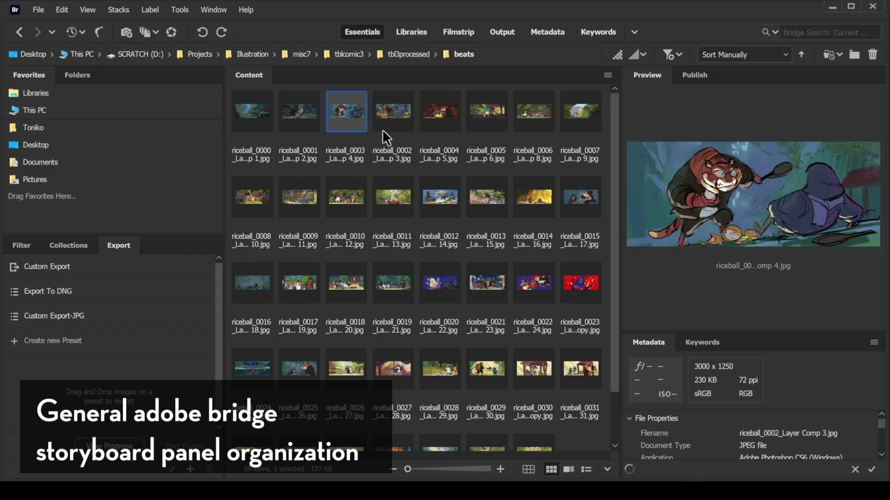
key("Right")
key("Left")
key("Right")
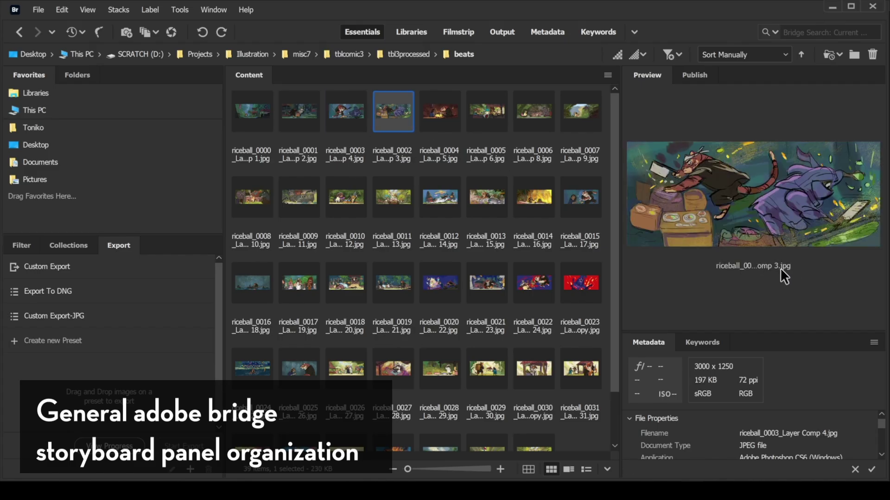
key("Left")
key("Right")
key("Left")
Step: Select all the riceball boards from riceball_0000 to riceball_0038 and open Batch Rename for them
left_click(249, 111)
scroll(509, 310, "down", 2)
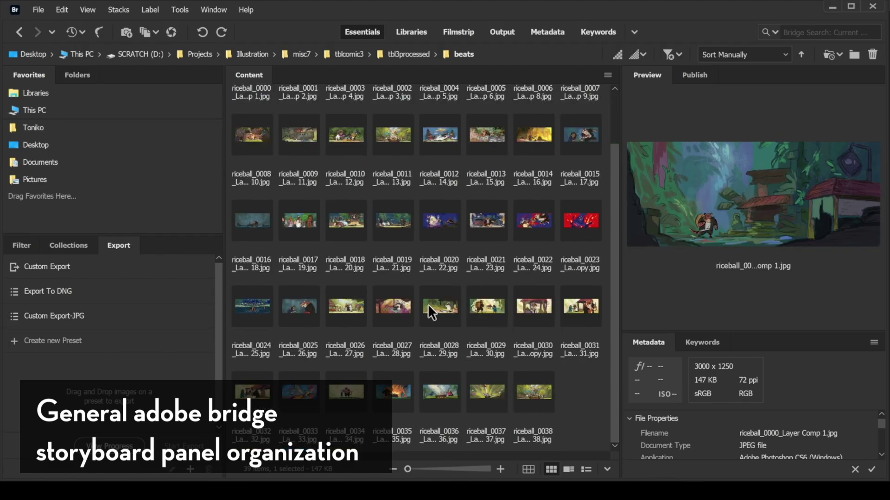
scroll(254, 159, "up", 2)
scroll(492, 357, "down", 2)
left_click(524, 386, "shift")
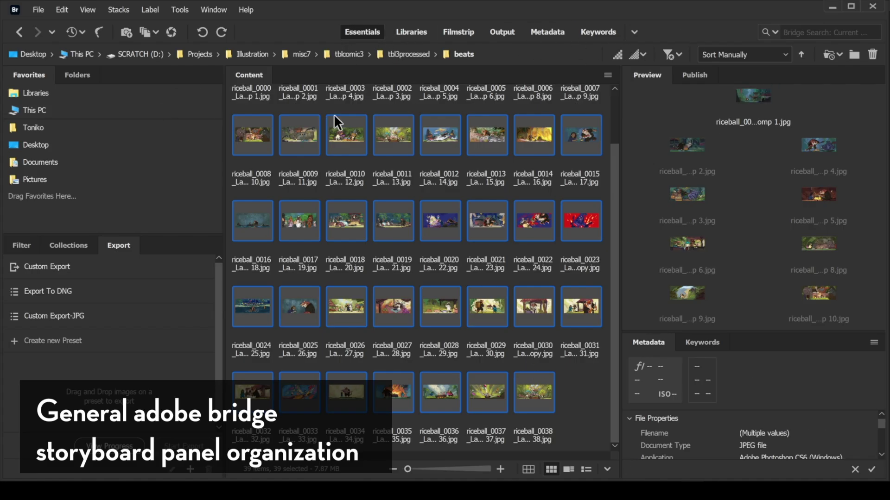
scroll(286, 151, "up", 1)
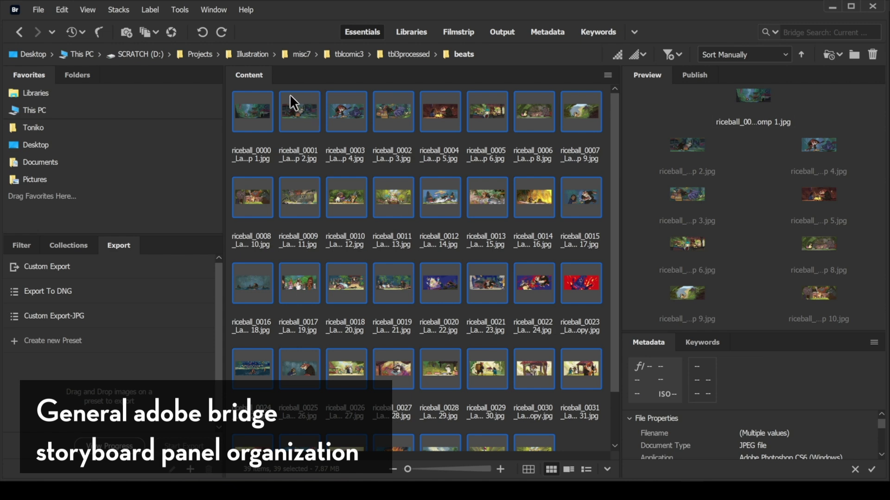
right_click(302, 108)
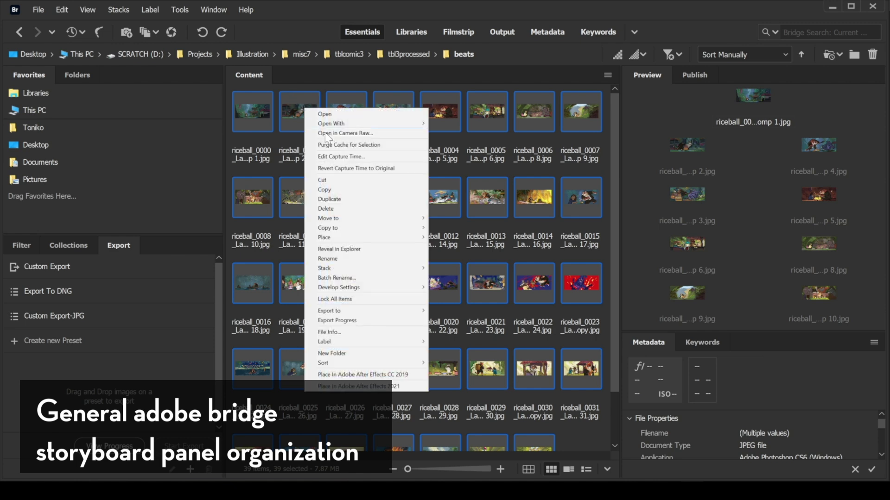
left_click(376, 277)
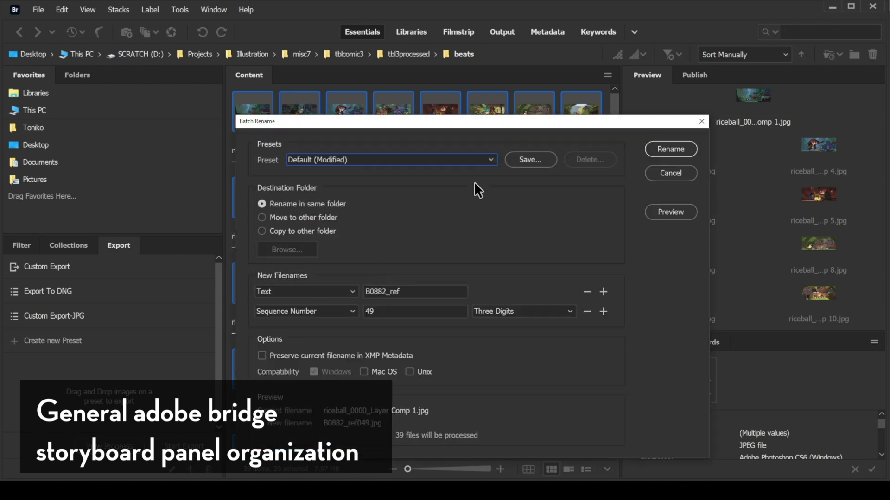
Step: Batch rename the selected boards in the same folder using the text TonikoBeats and a three-digit sequence number starting at 000
double_click(392, 291)
key("BackSpace")
key("Tab")
key("BackSpace")
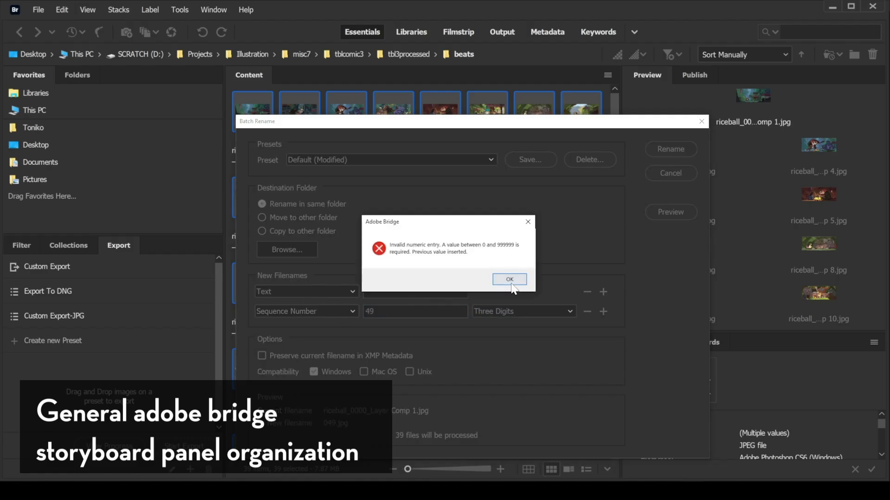
left_click(510, 280)
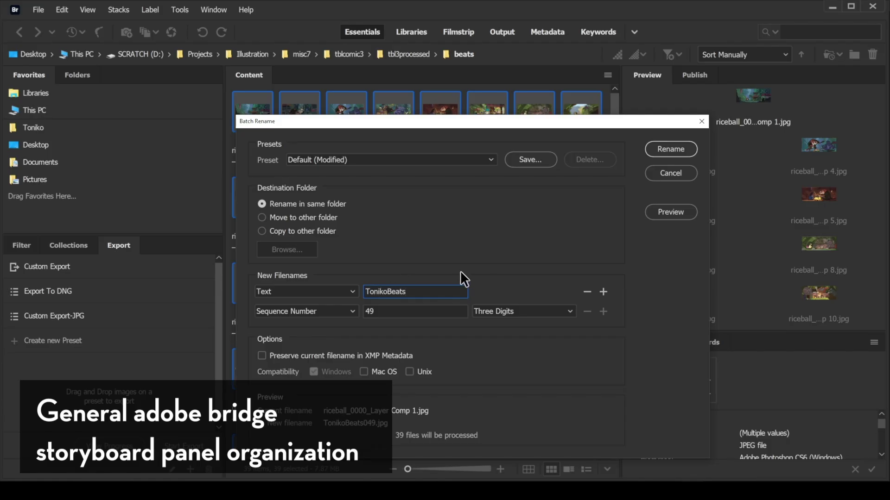
key("Tab")
type("000")
left_click(666, 146)
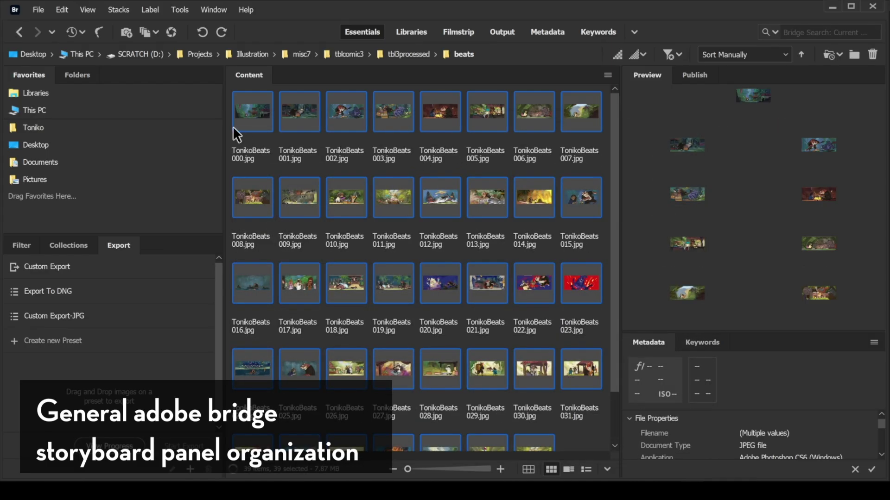
Step: Review the Batch Rename settings for TonikoBeats000.jpg and close them without renaming the file
left_click(253, 111)
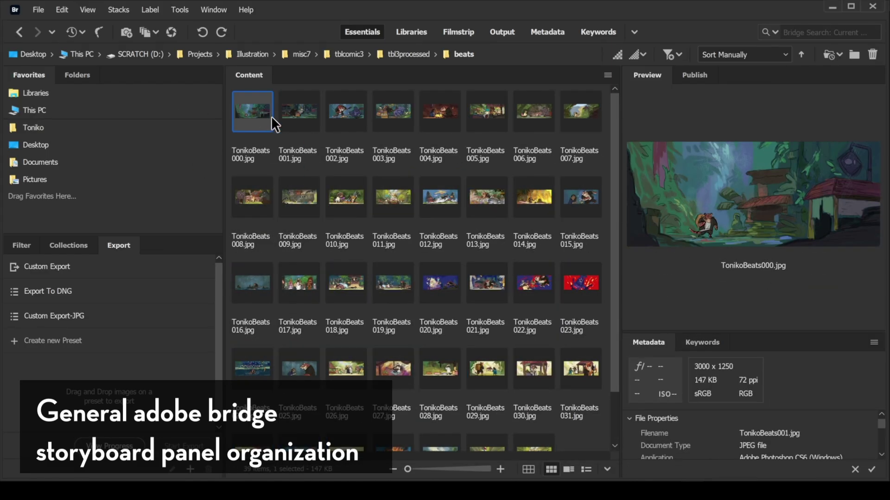
right_click(252, 111)
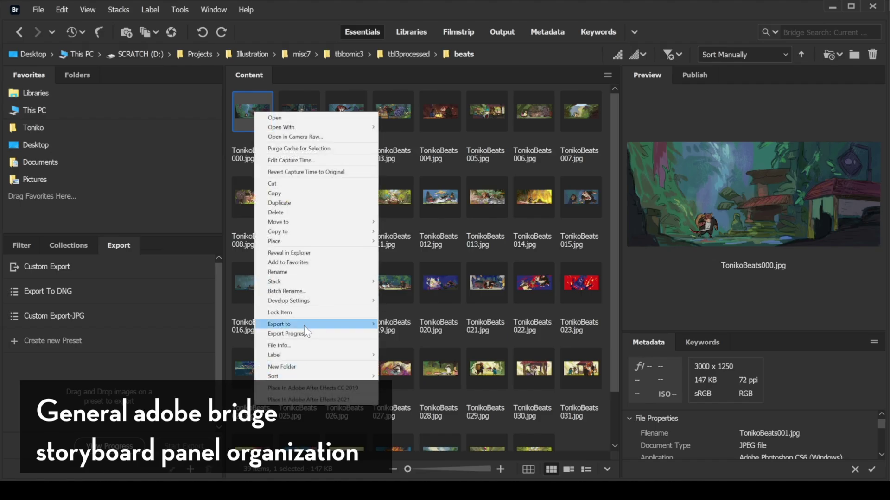
left_click(306, 291)
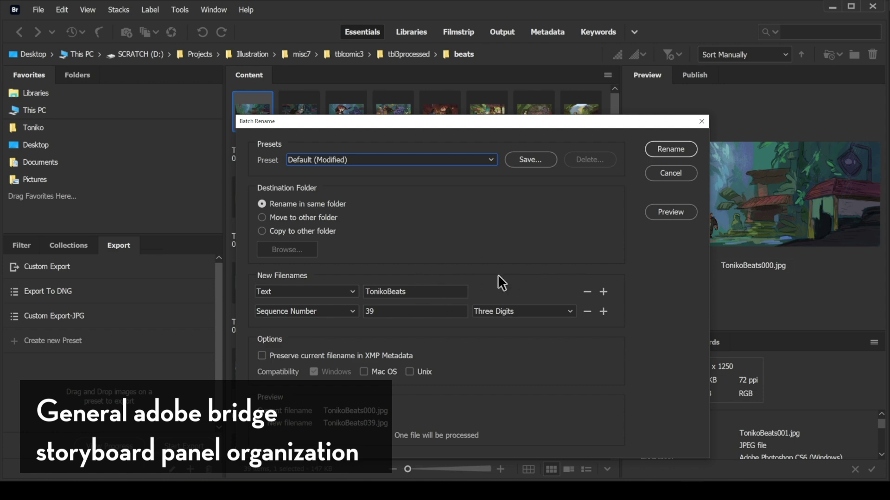
left_click(676, 176)
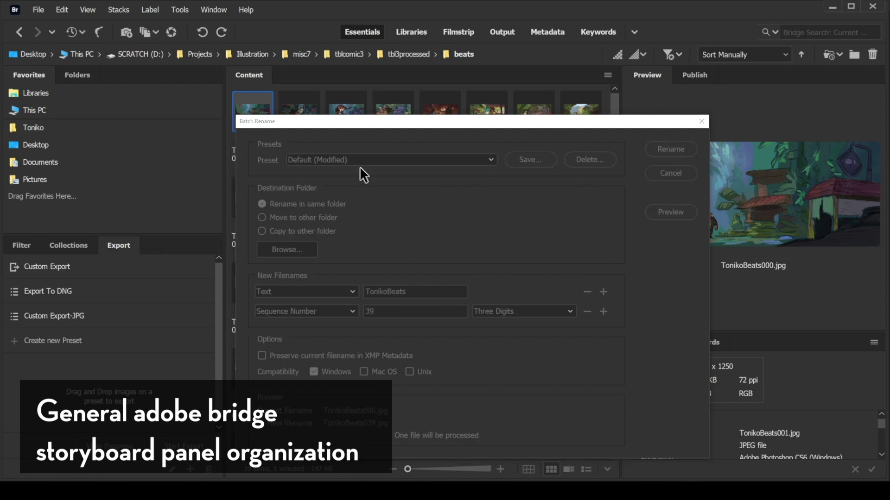
Step: Flip through the first few renamed TonikoBeats boards in the preview
key("Right")
key("Right")
key("Left")
key("Left")
key("Right")
key("Right")
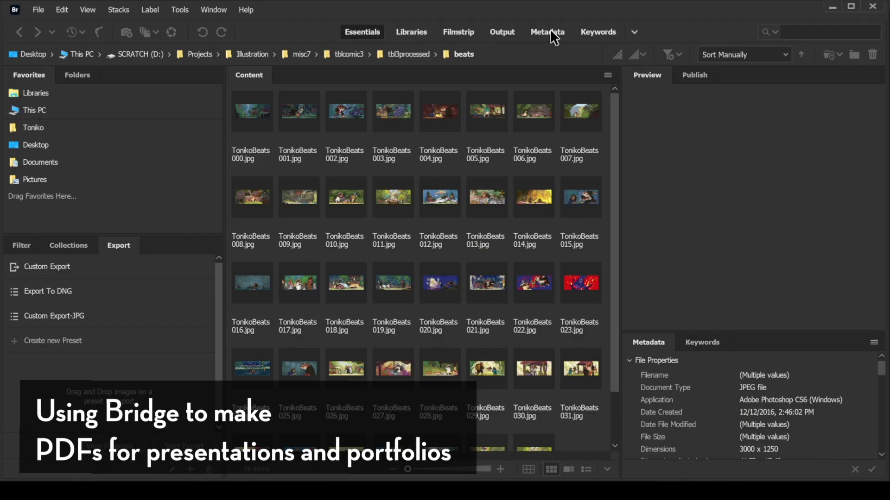
Step: Switch to the Output workspace and place all the TonikoBeats boards onto the PDF canvas
left_click(249, 123)
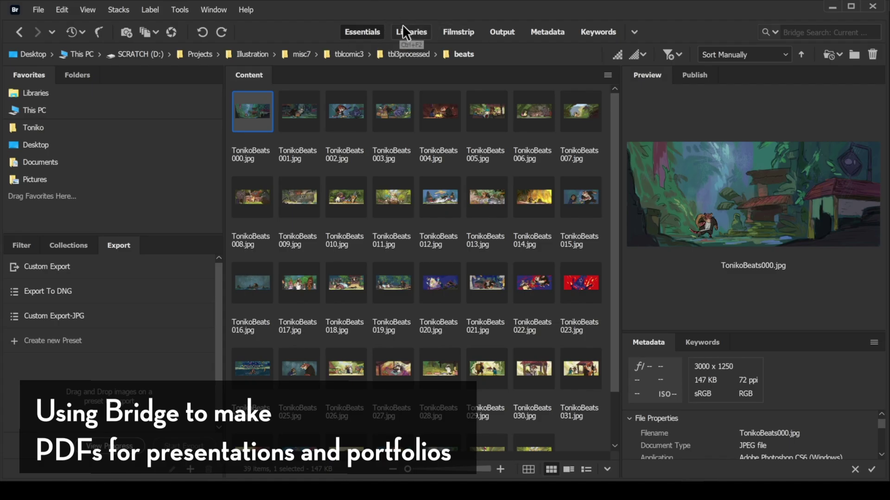
left_click(500, 31)
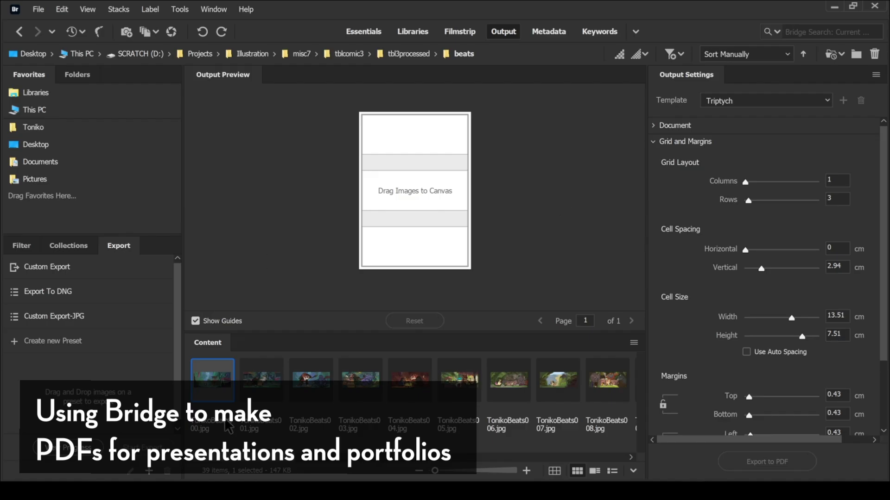
left_click_drag(237, 462, 608, 440)
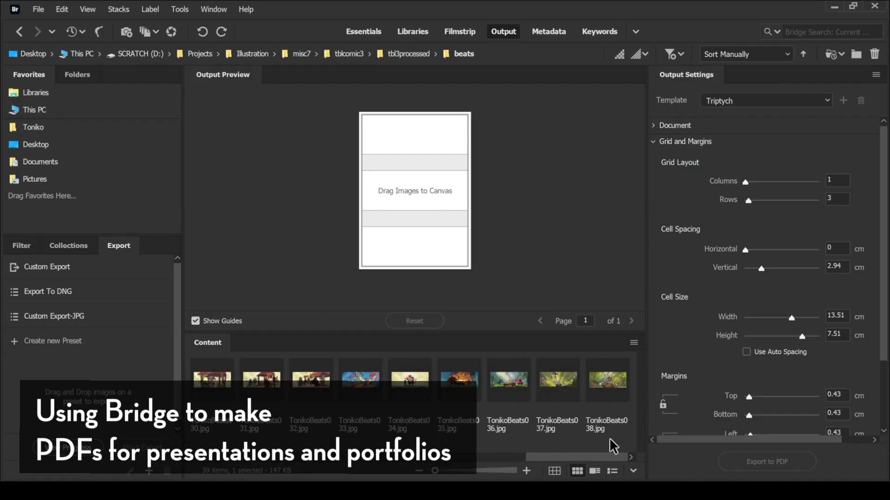
left_click_drag(598, 457, 626, 456)
left_click(600, 384, "shift")
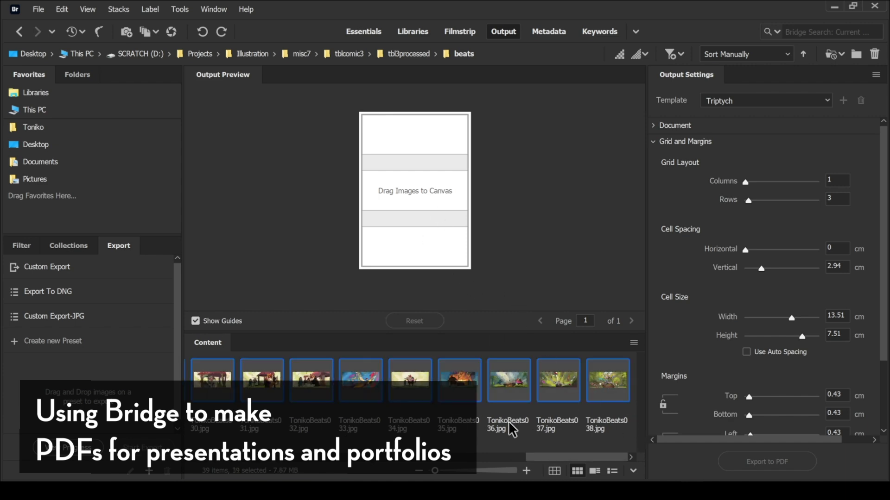
left_click(506, 393)
left_click(606, 390)
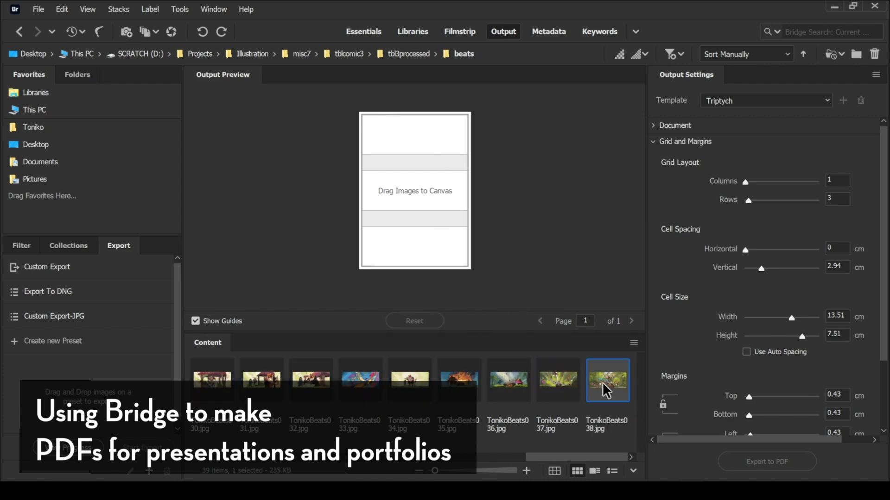
left_click_drag(562, 459, 241, 463)
key("ctrl+a")
left_click_drag(218, 396, 431, 208)
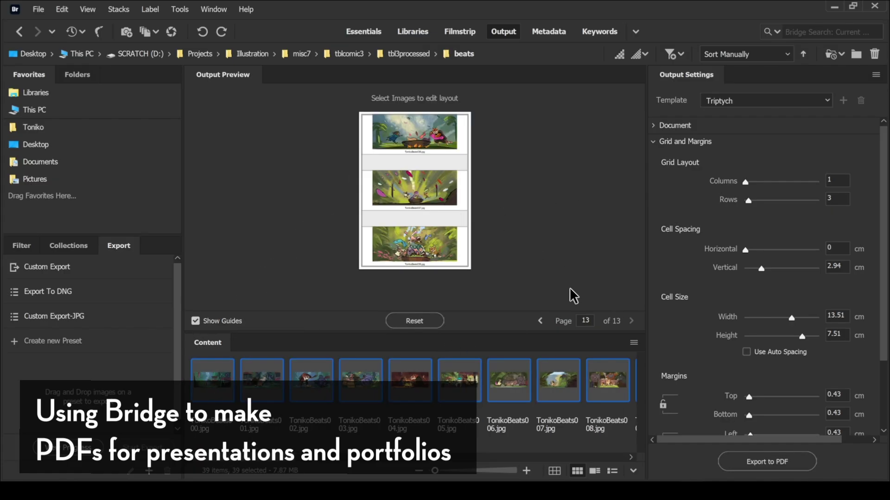
Step: Page through the Triptych layout from the last page back to page 1 and forward to page 7
left_click(540, 321)
left_click(540, 321)
left_click(540, 320)
left_click(540, 320)
left_click(540, 321)
left_click(540, 320)
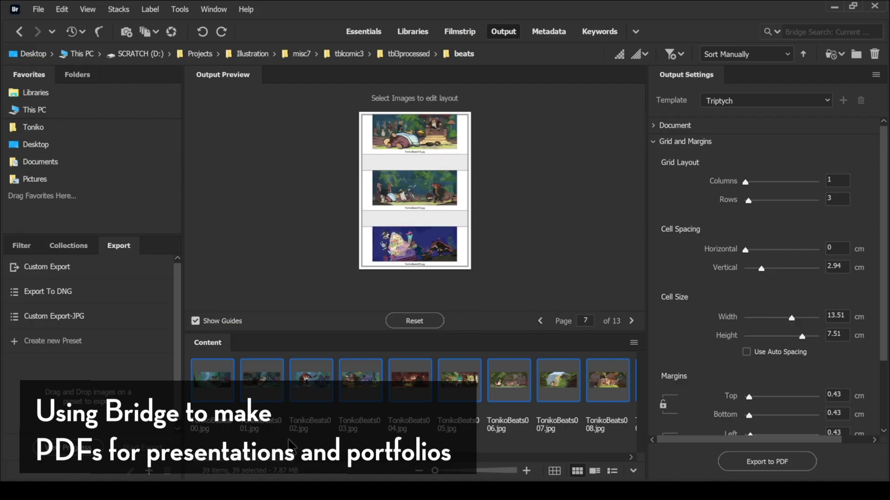
left_click(540, 320)
left_click(540, 320)
left_click(540, 321)
left_click(540, 321)
left_click(541, 320)
left_click(540, 320)
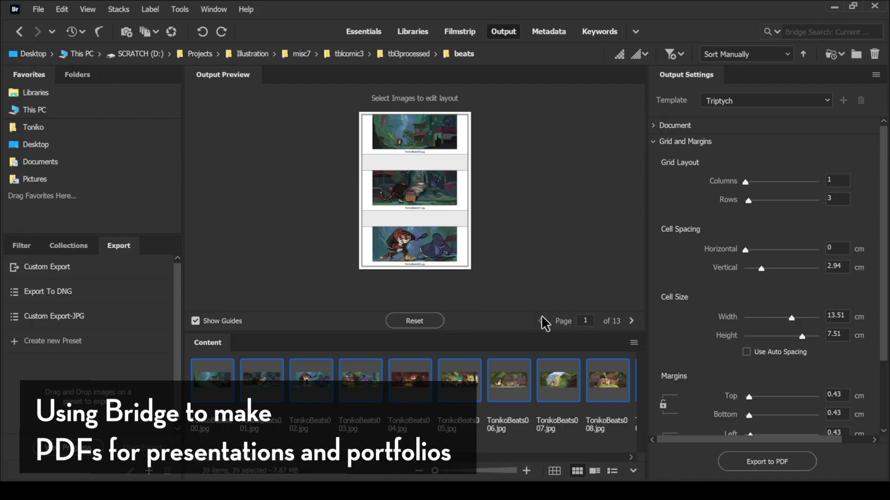
left_click(631, 321)
left_click(631, 320)
left_click(631, 321)
left_click(631, 320)
left_click(631, 321)
left_click(631, 320)
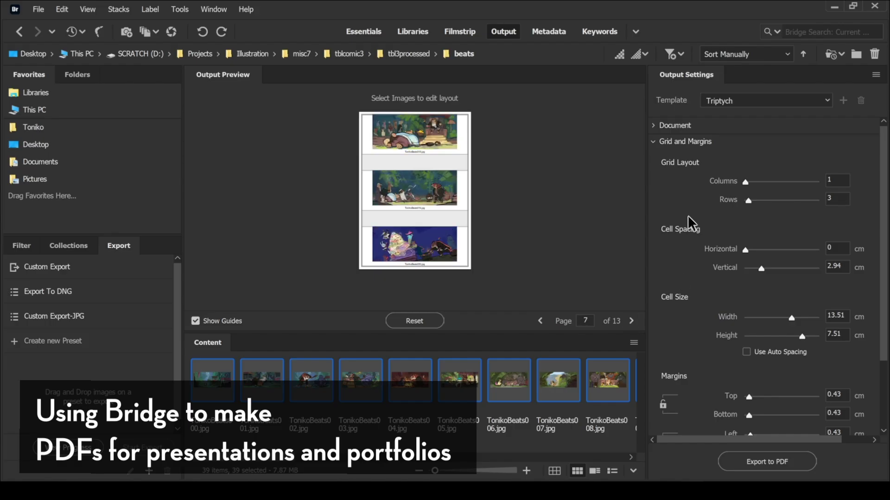
Step: Try the 2 x 2 cells and 4 x 5 Contact Sheet templates on the PDF layout
left_click(758, 101)
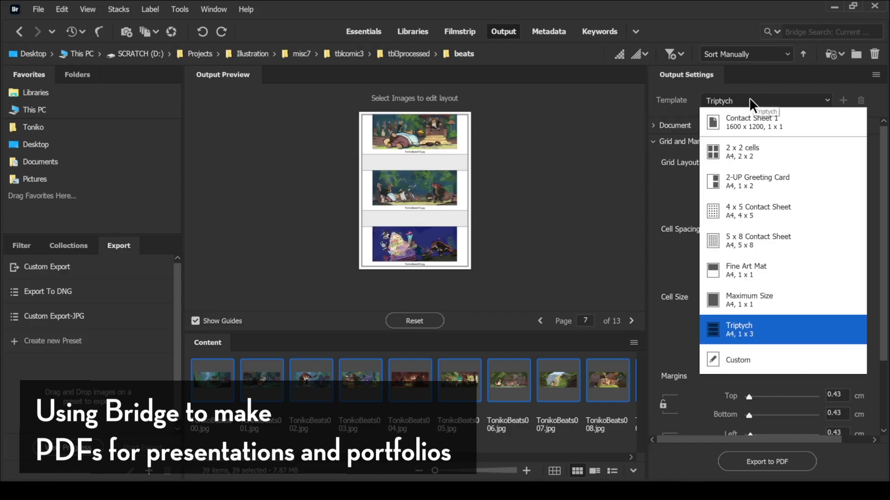
left_click(736, 145)
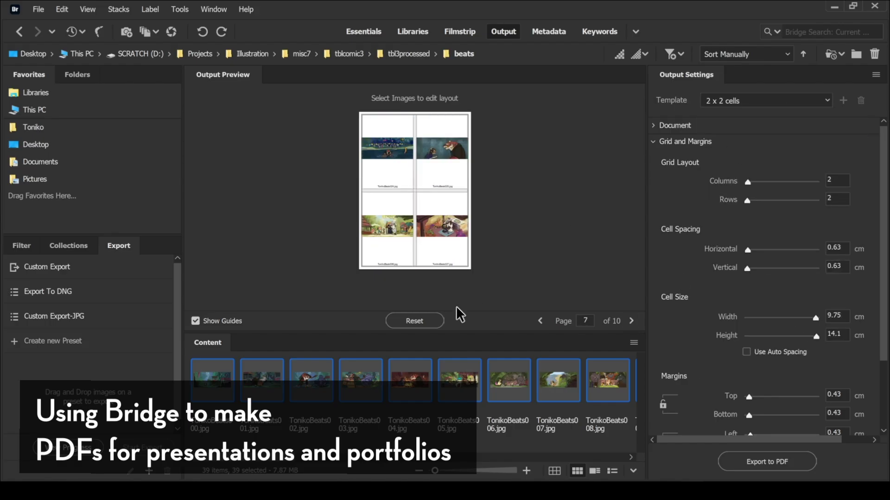
left_click(763, 100)
left_click(756, 222)
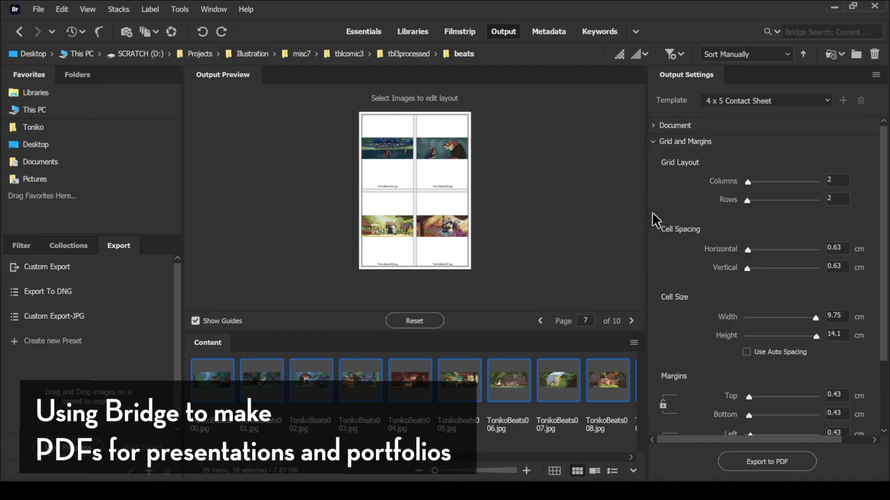
Step: Apply the Contact Sheet 1 template to the PDF layout and check the first five pages of boards
left_click(755, 101)
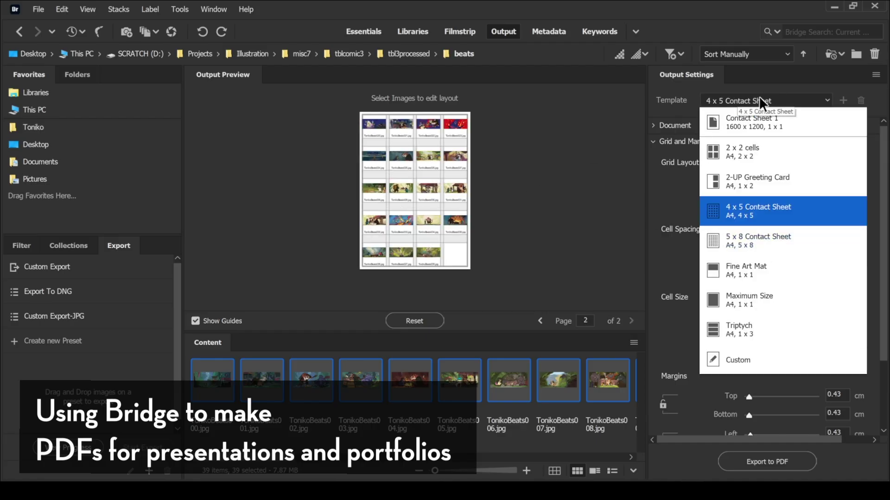
left_click(735, 124)
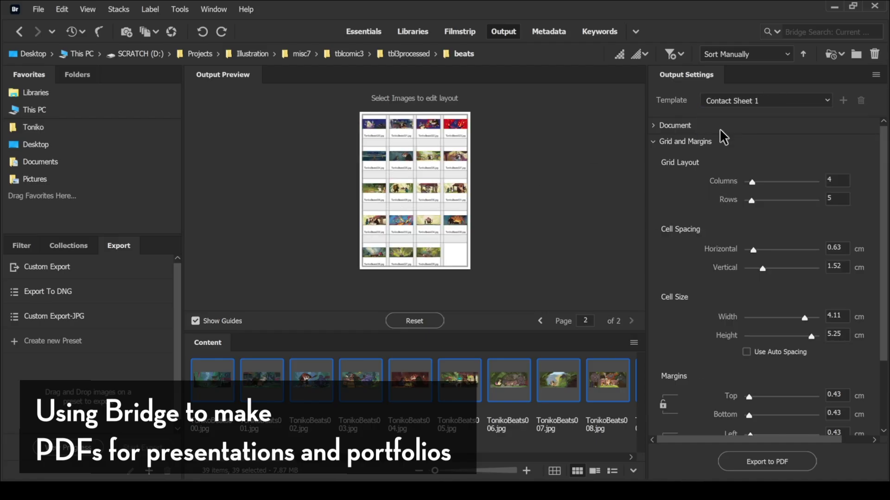
left_click(540, 321)
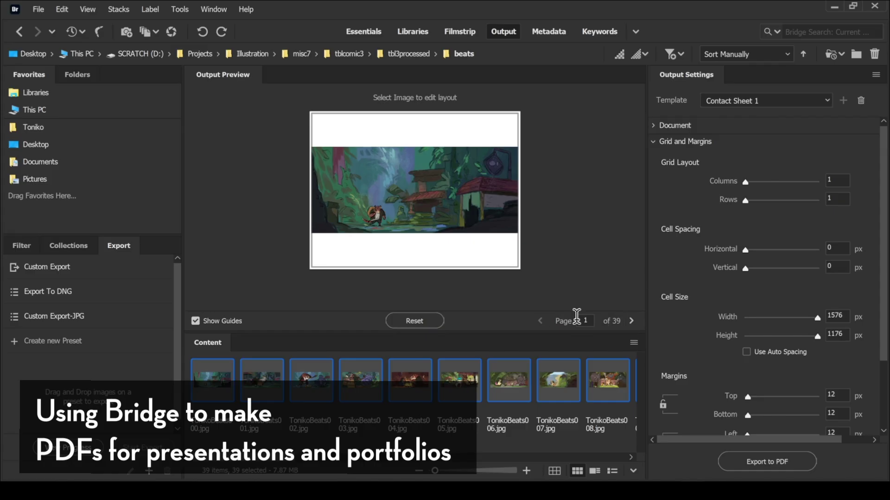
left_click(631, 322)
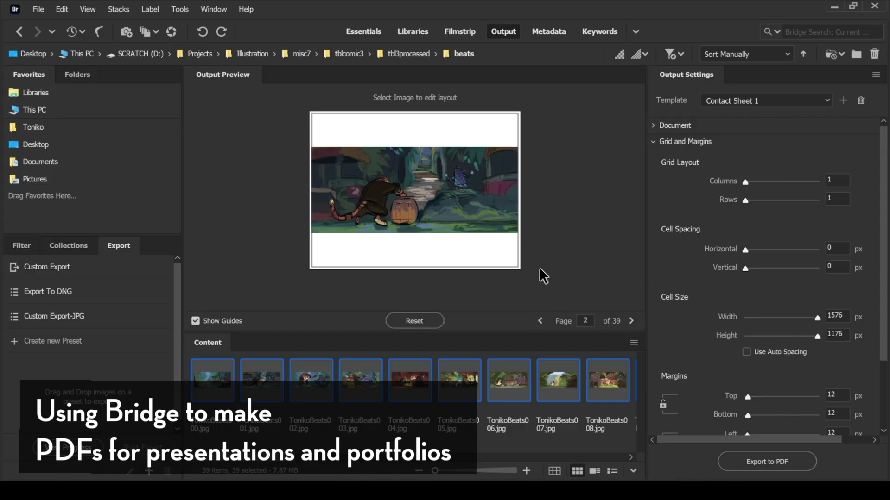
left_click(631, 322)
left_click(631, 322)
left_click(631, 322)
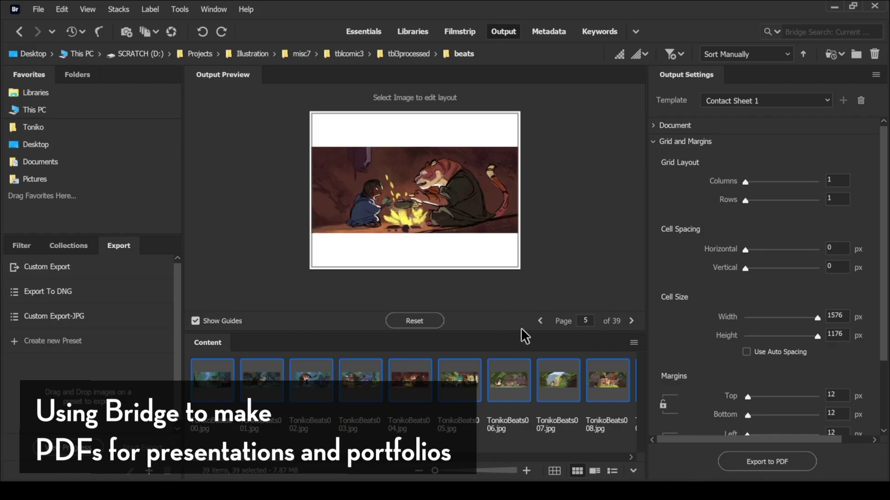
left_click(540, 321)
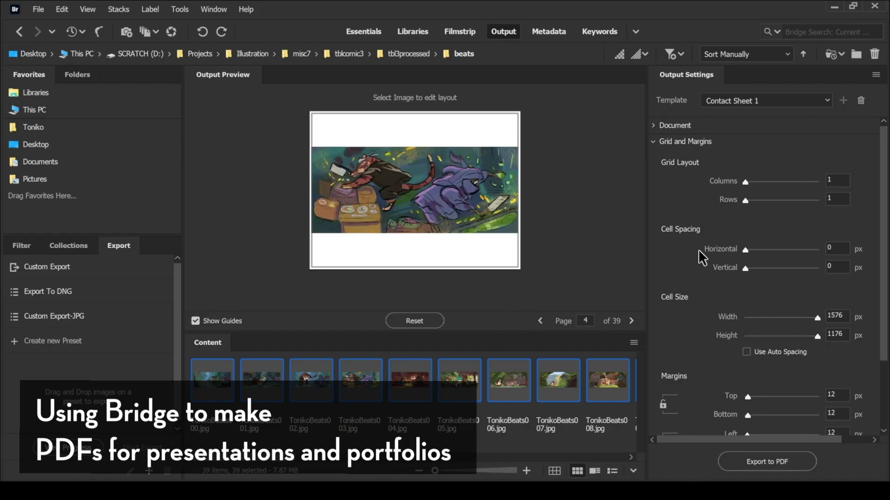
Step: Review the Document settings, the list of templates and the Grid and Margins settings for the PDF output
left_click(662, 126)
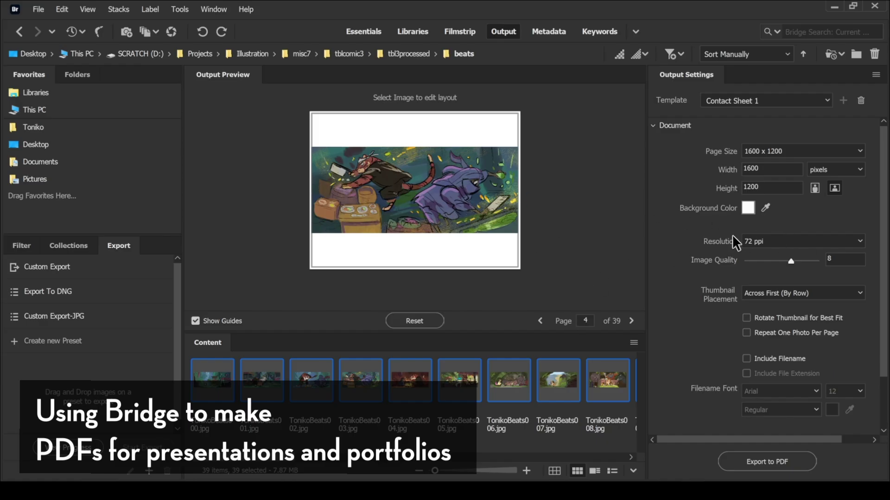
scroll(707, 279, "down", 2)
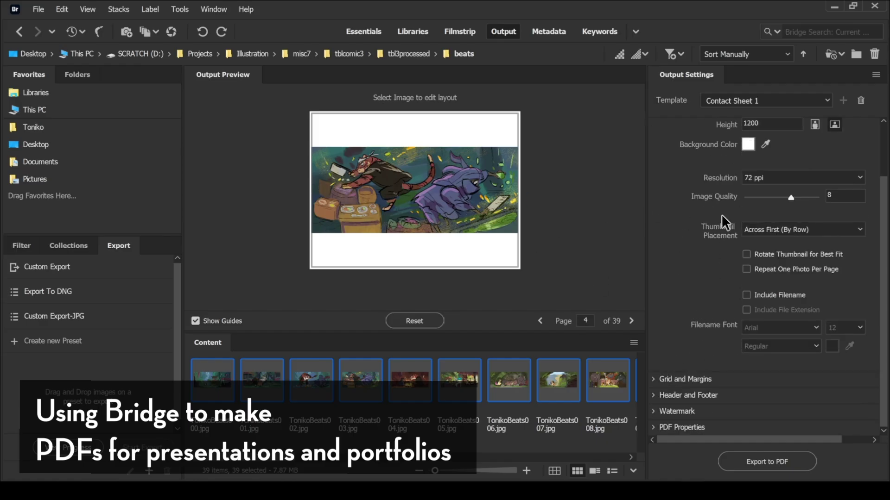
left_click(725, 101)
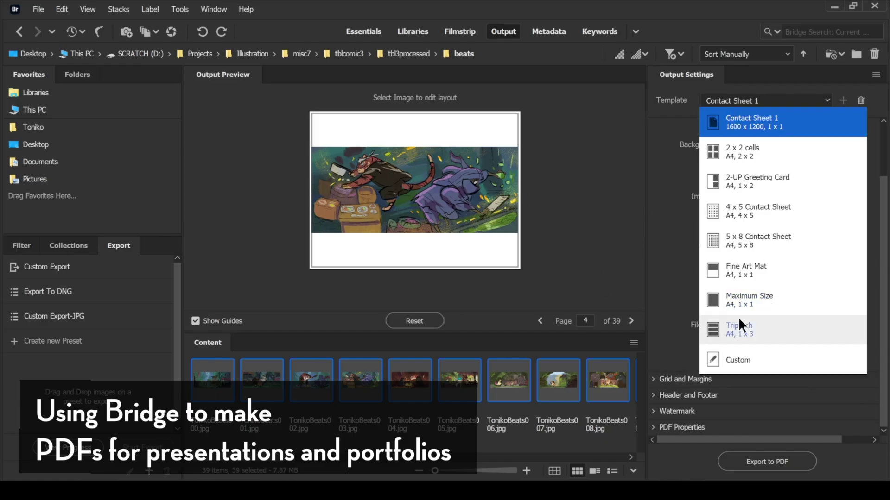
left_click(665, 373)
left_click(665, 376)
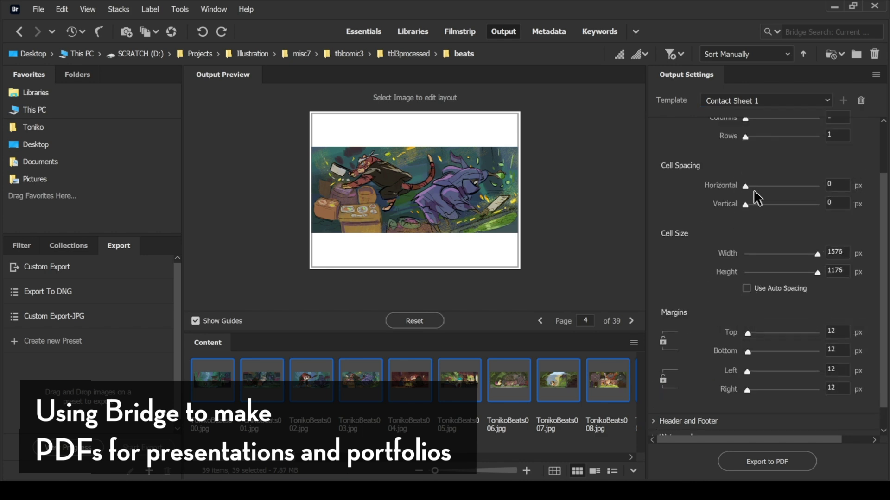
Step: Try other grid layout values and return the grid to one column and one row
scroll(747, 178, "up", 2)
mouse_move(744, 183)
left_mouse_down()
mouse_move(760, 179)
mouse_move(746, 182)
mouse_move(755, 199)
mouse_move(743, 196)
left_mouse_up()
scroll(679, 267, "down", 3)
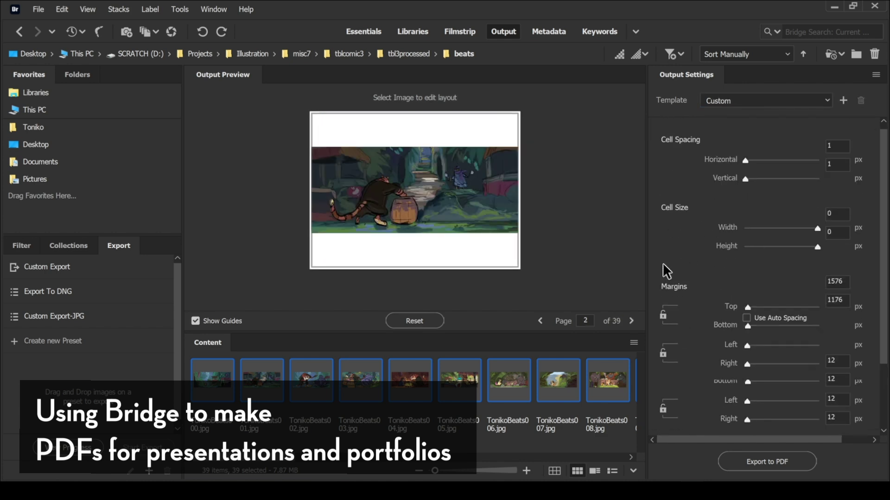
Step: Select the first board in the content strip and page through the single-board layout to page 12
left_click(366, 380)
left_click(222, 383)
left_click(287, 386)
left_click(220, 380)
left_click(631, 320)
left_click(631, 320)
left_click(631, 321)
left_click(631, 321)
left_click(631, 321)
left_click(631, 320)
left_click(631, 321)
left_click(631, 320)
left_click(631, 320)
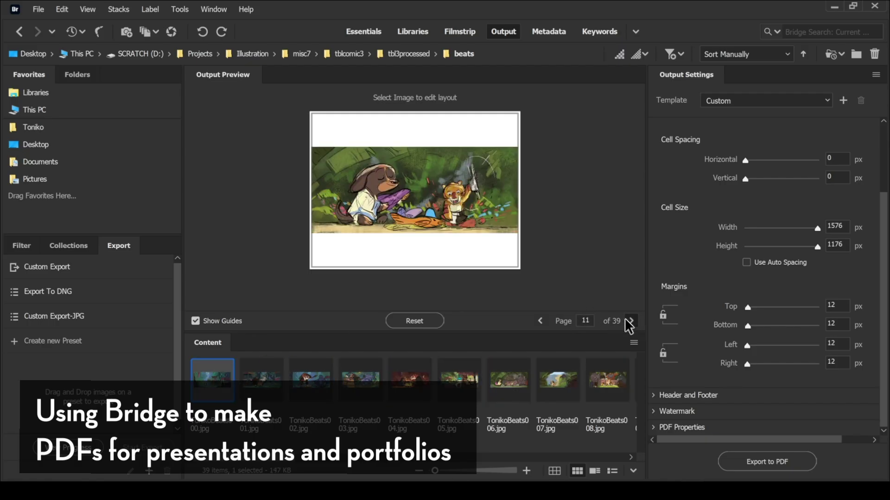
left_click(631, 321)
Step: Export the layout with one board per page as a PDF named blaablaablaa
left_click(762, 463)
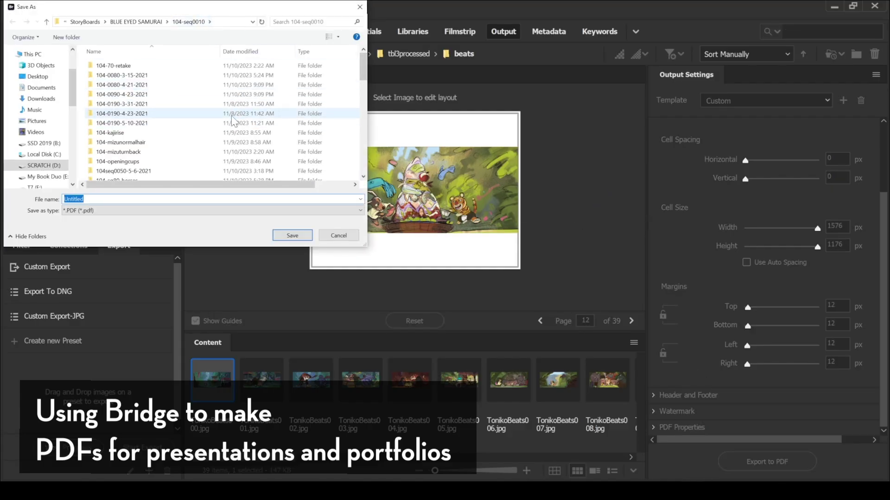
type("blaa")
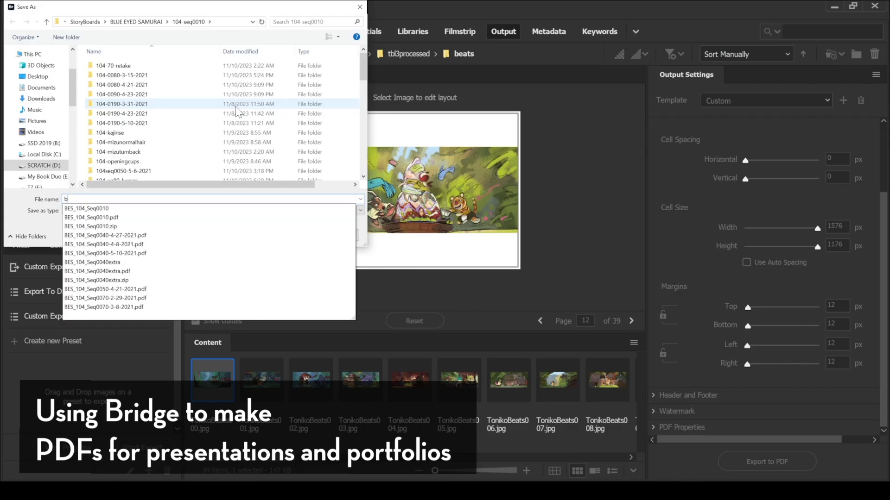
type("blaabla")
key("Return")
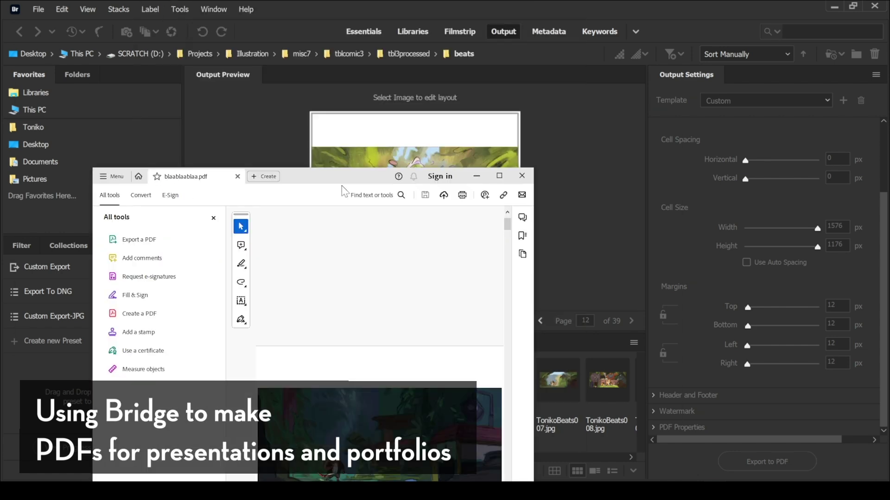
Step: Maximize the exported blaablaablaa.pdf in Acrobat, look through it to page 13, and close it
double_click(352, 169)
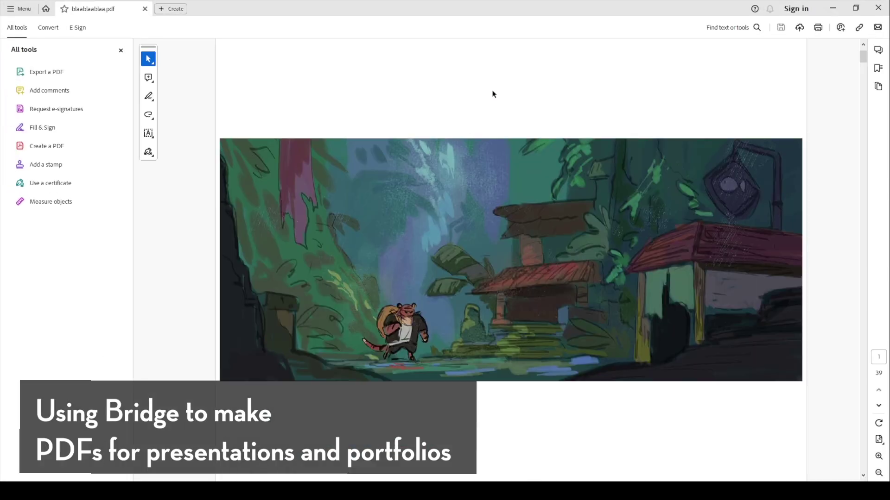
scroll(492, 94, "down", 6)
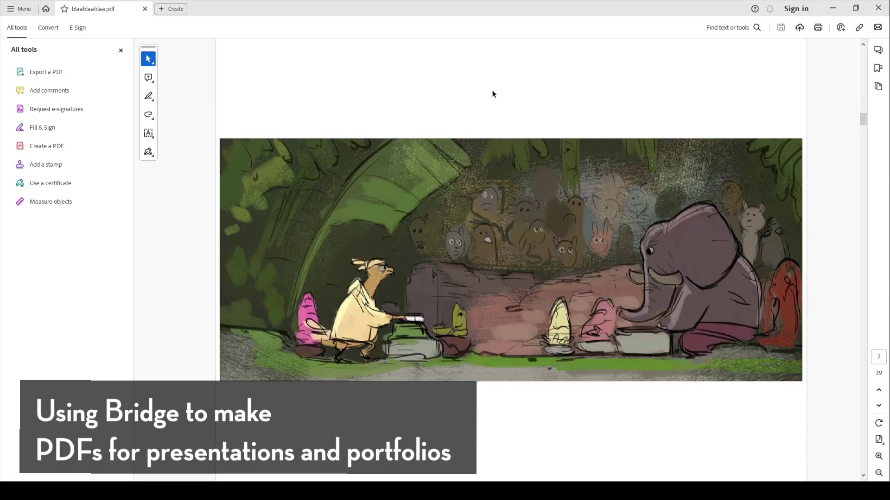
scroll(493, 95, "down", 2)
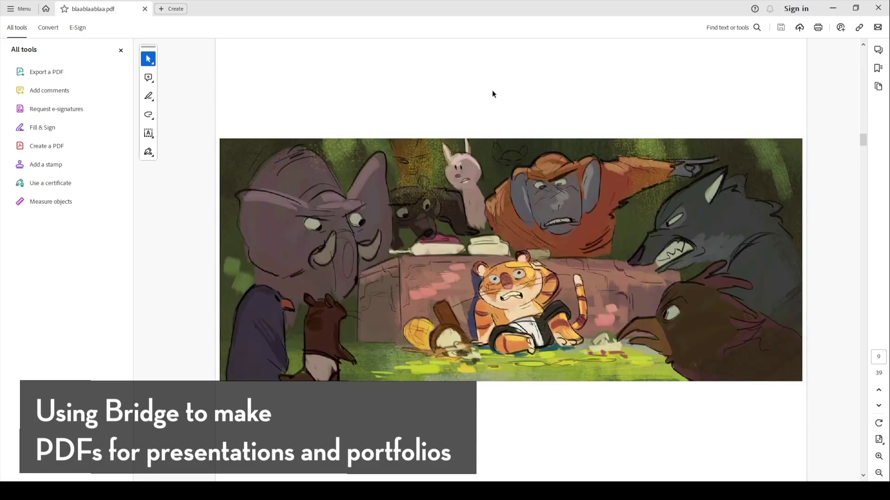
scroll(492, 94, "down", 3)
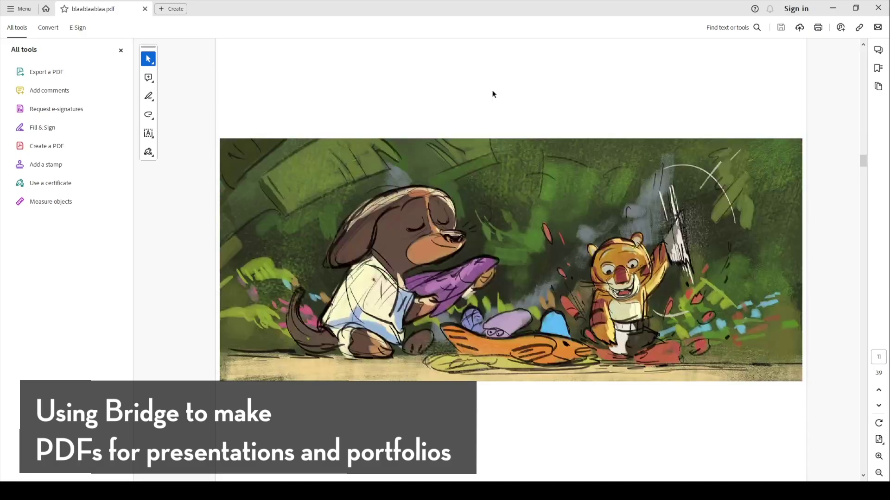
scroll(492, 94, "down", 2)
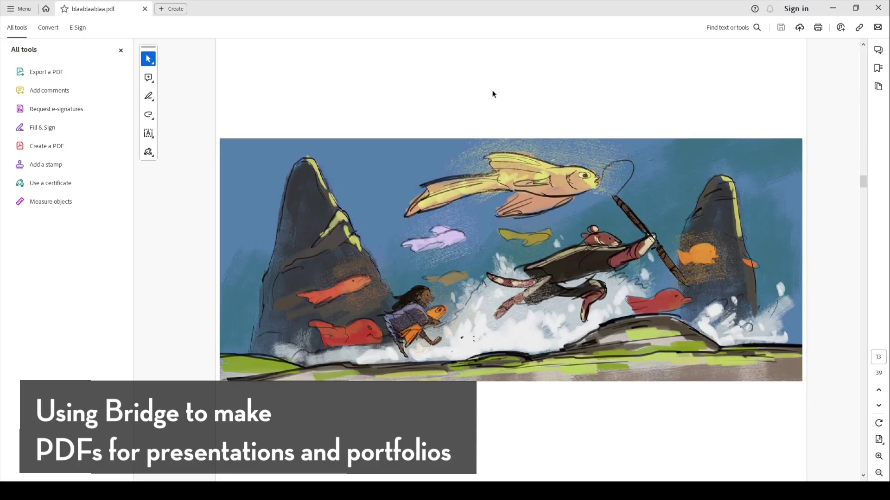
left_click(877, 10)
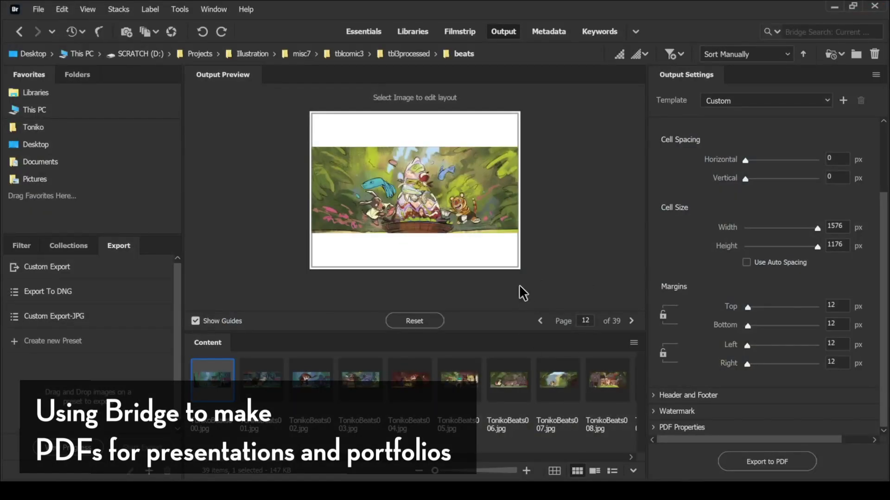
Step: Reset the PDF canvas and place all the TonikoBeats boards onto it again
left_click(413, 324)
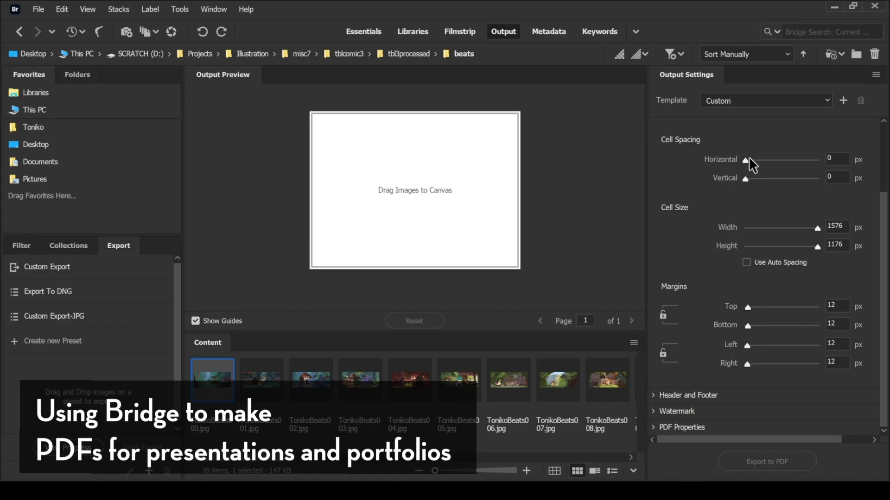
left_click_drag(283, 459, 618, 452)
key("ctrl+a")
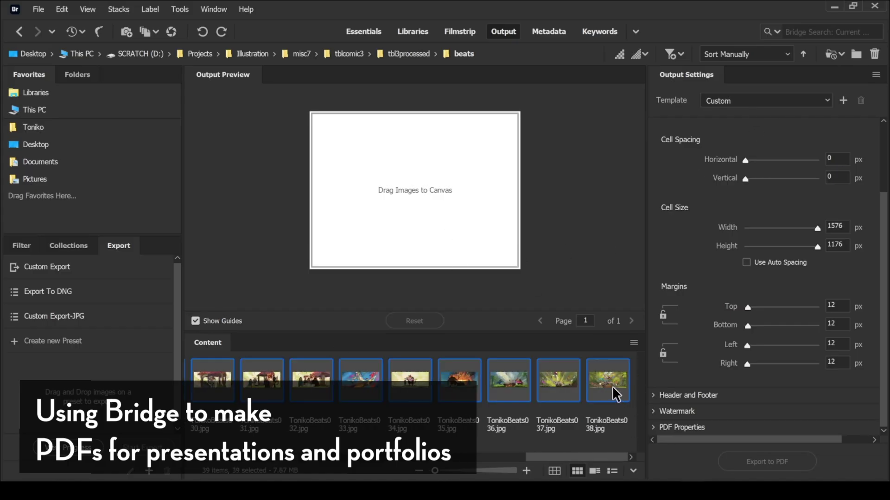
left_click_drag(211, 389, 397, 189)
Step: Set the grid layout of the PDF pages to 3 columns and 2 rows
left_click_drag(762, 158, 747, 185)
scroll(709, 195, "up", 3)
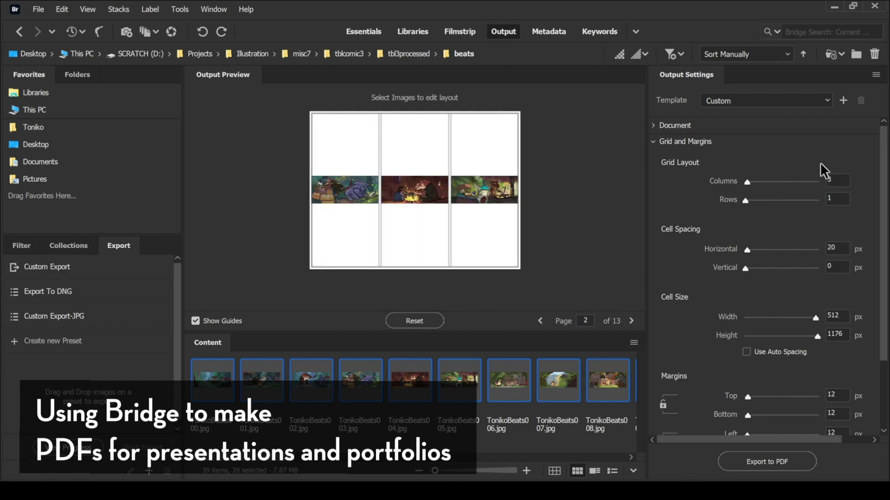
left_click(837, 199)
type("2")
left_click(837, 181)
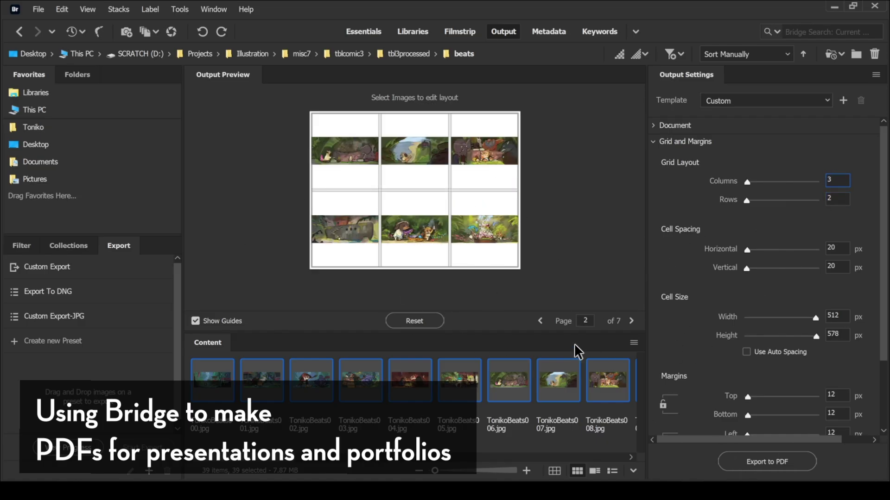
Step: Export the 3 x 2 grid layout as a PDF named blablabla2
left_click(768, 462)
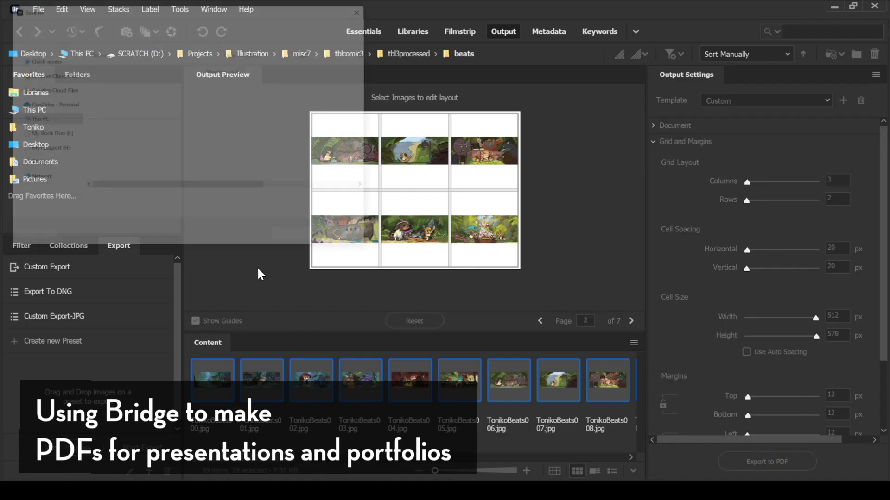
type("blablabla2")
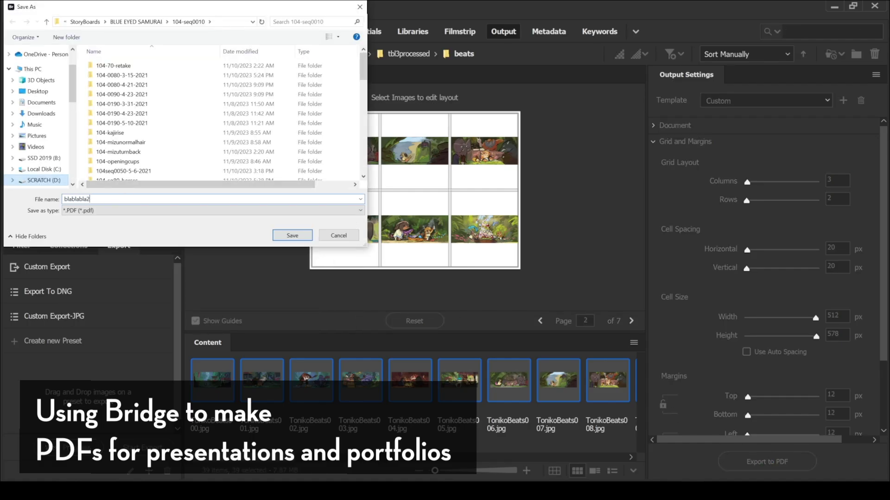
key("Return")
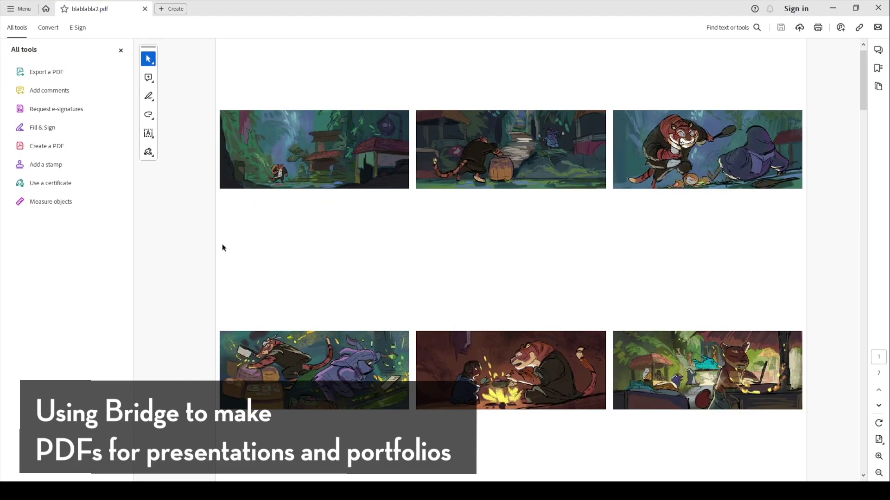
Step: Look back and forth through the pages of blablabla2.pdf in Acrobat, return to page 1 and close it
scroll(222, 248, "down", 2)
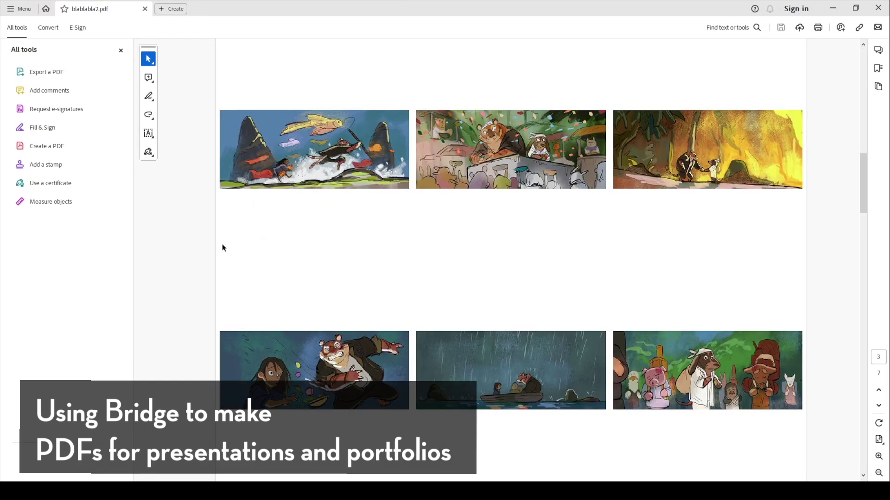
scroll(222, 247, "down", 2)
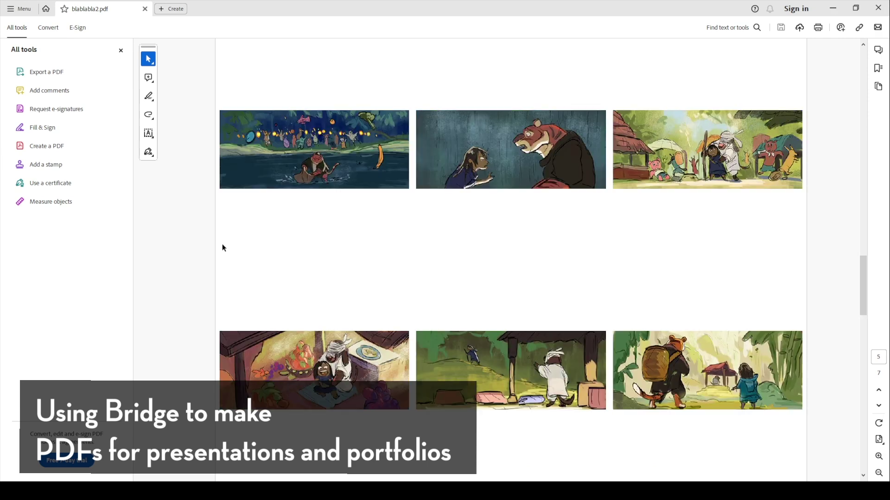
scroll(222, 248, "down", 1)
scroll(222, 248, "down", 1)
scroll(222, 248, "up", 4)
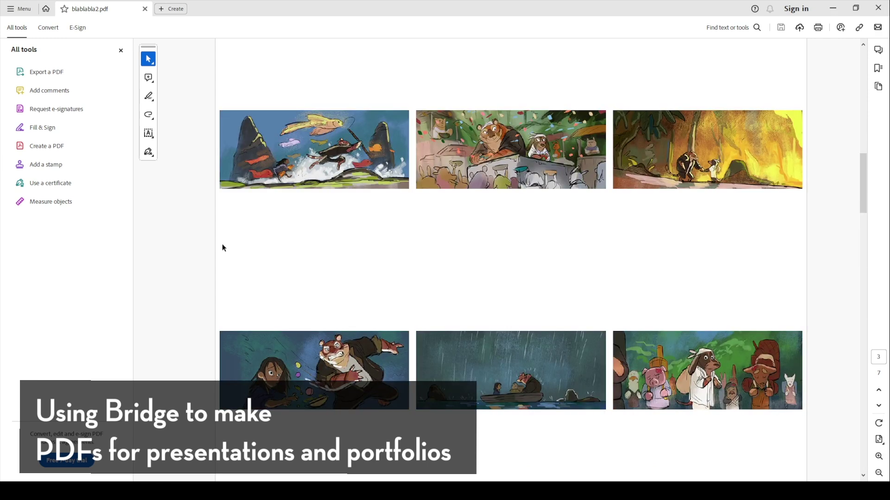
scroll(222, 248, "up", 2)
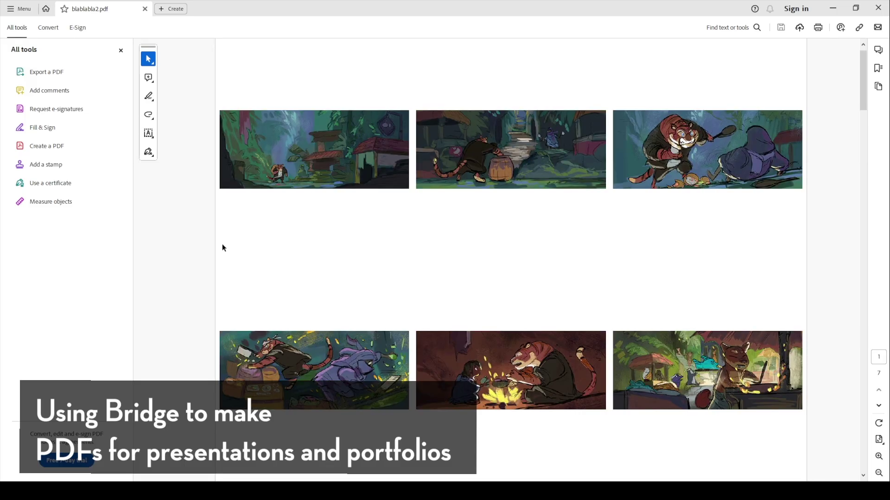
scroll(222, 248, "down", 3)
scroll(222, 248, "up", 1)
scroll(221, 248, "down", 1)
scroll(222, 248, "up", 2)
scroll(222, 248, "down", 2)
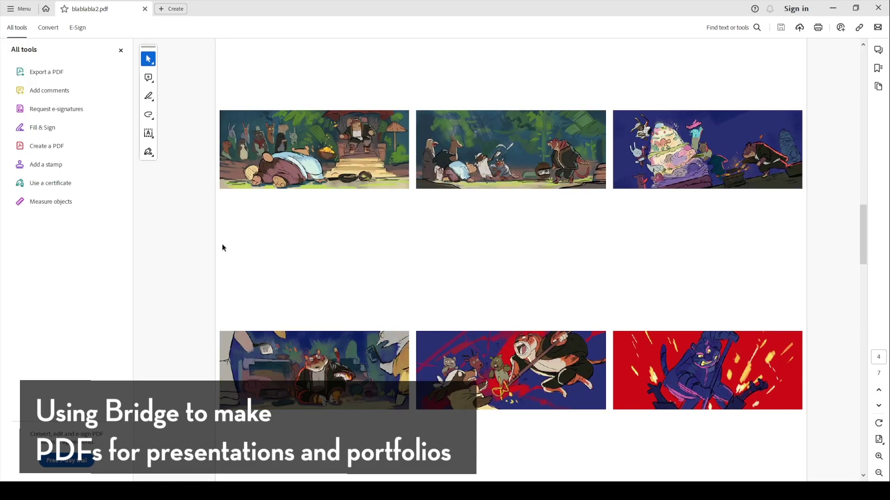
scroll(561, 81, "down", 3)
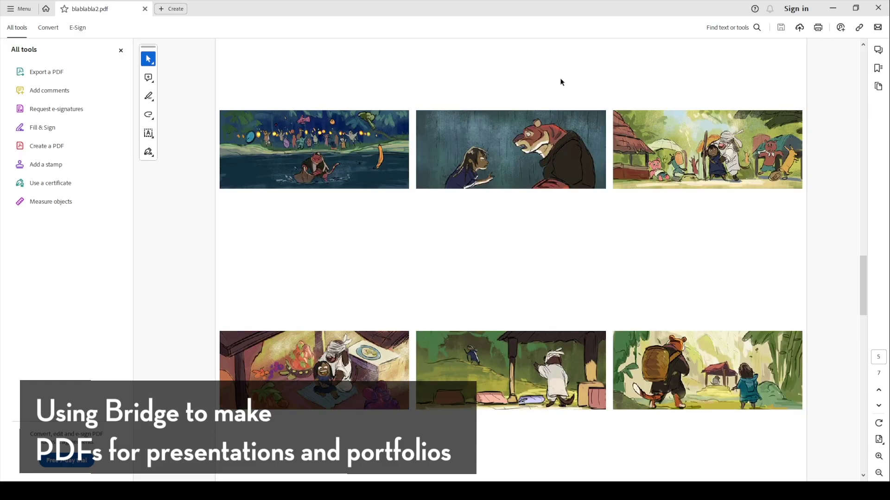
scroll(560, 82, "up", 4)
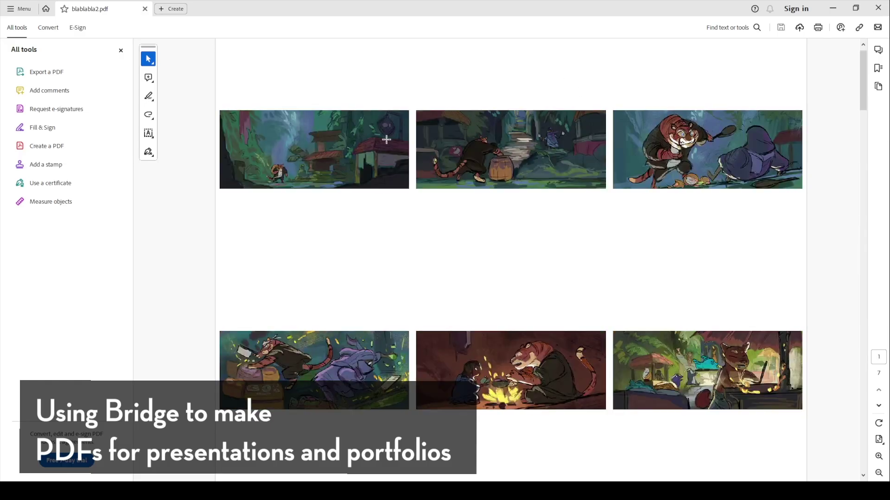
scroll(589, 134, "up", 4)
scroll(590, 134, "down", 2)
scroll(589, 134, "up", 2)
left_click(878, 8)
Step: Reset the canvas, place all the boards on it again, and set the grid to 4 columns and 4 rows
left_click(435, 320)
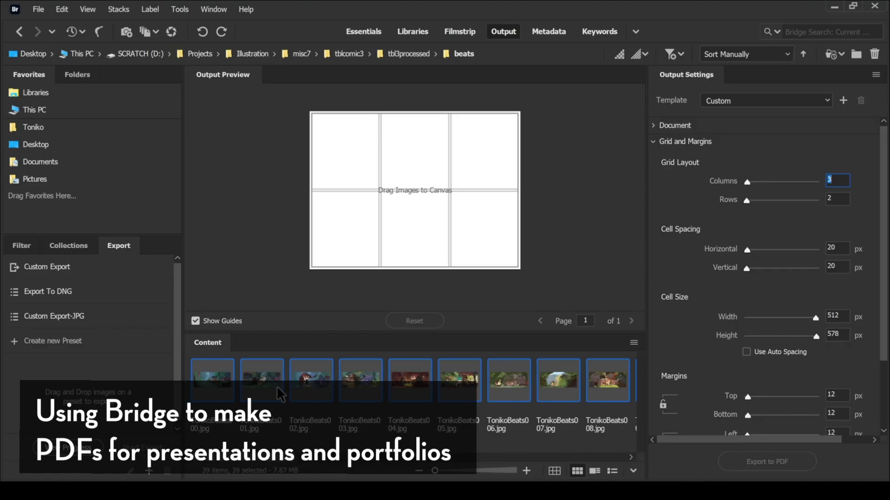
left_click_drag(273, 393, 408, 257)
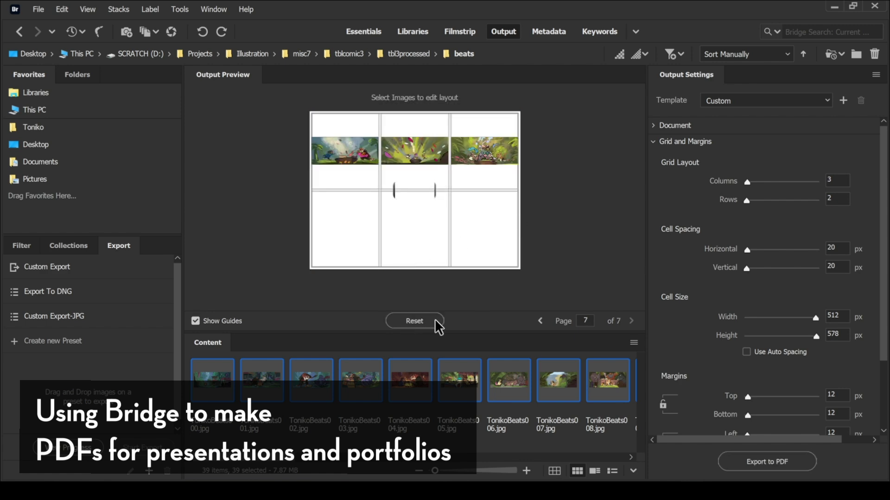
left_click(838, 180)
type("4")
key("Tab")
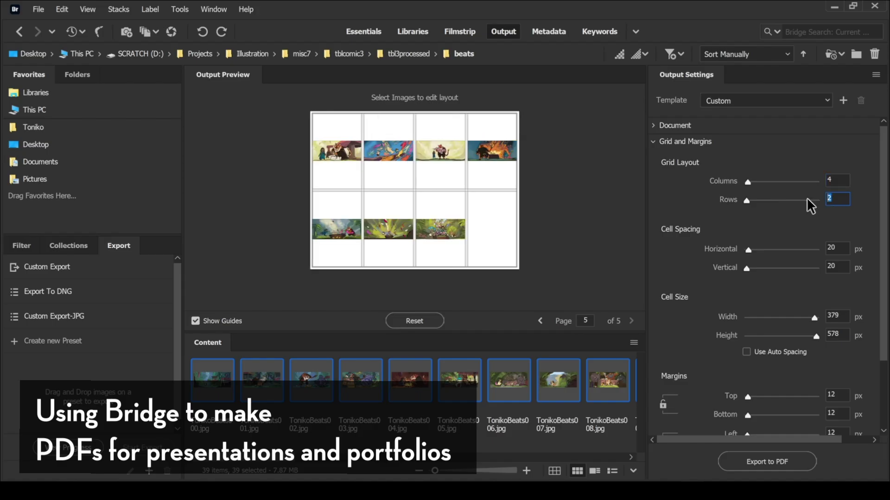
type("4")
left_click(463, 380)
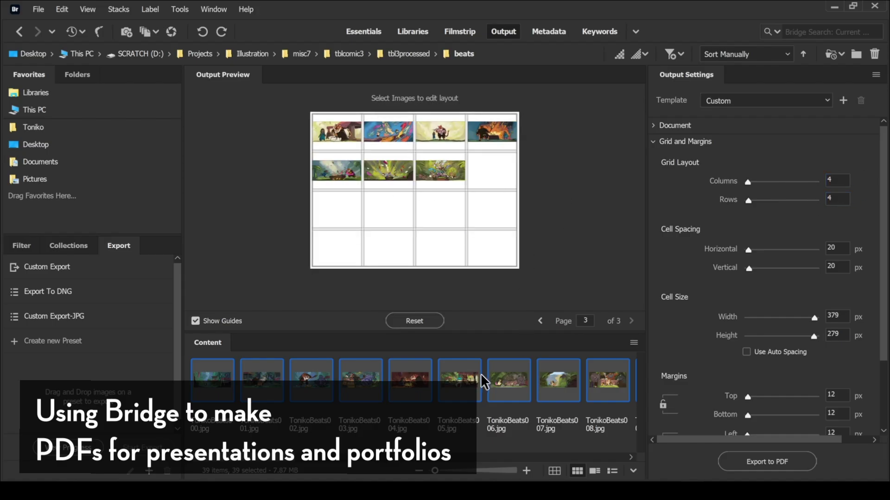
left_click(327, 381)
Step: Export the 4 x 4 grid layout as a PDF named blabla3
left_click(789, 462)
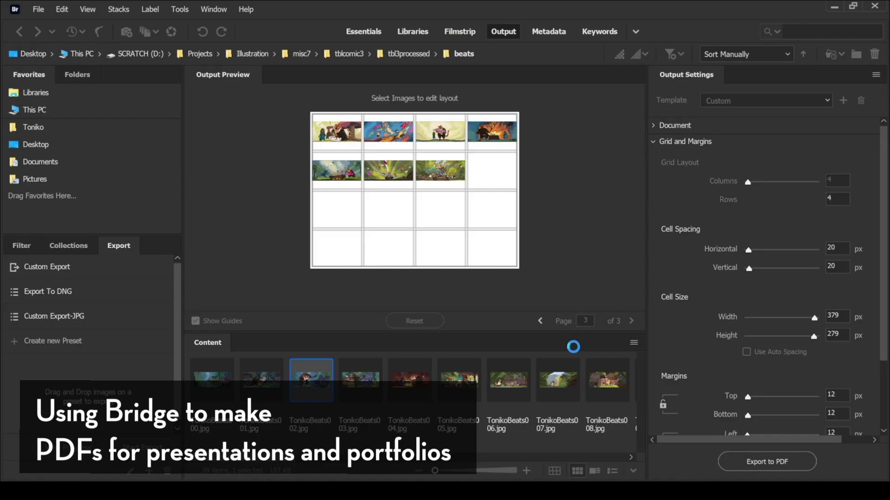
type("b")
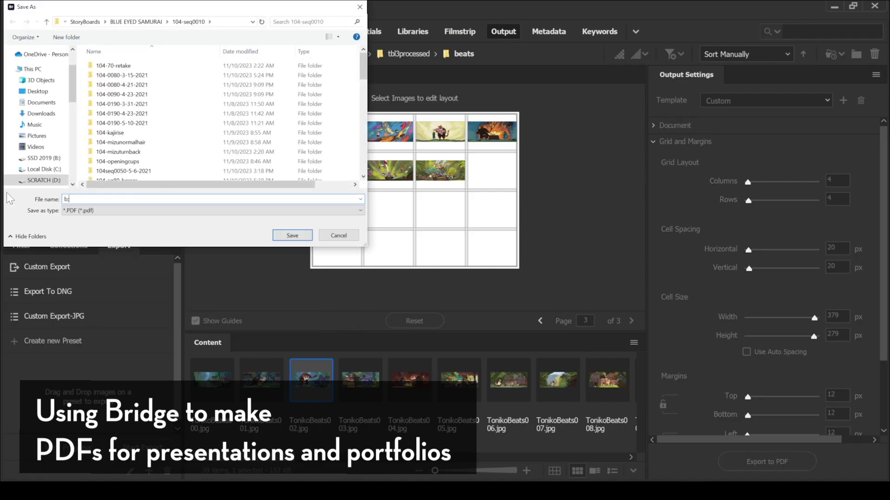
type("eats")
key("Return")
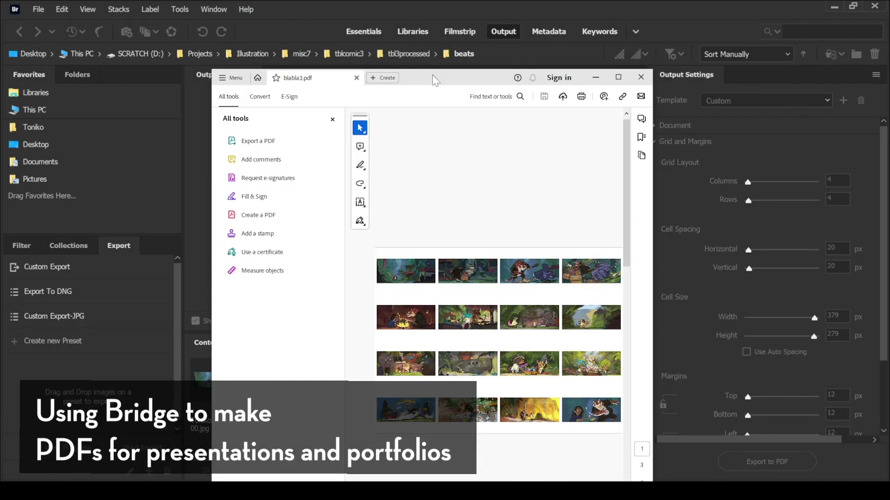
Step: Enlarge blabla3.pdf in Acrobat and look back and forth through its pages of board grids, ending on page 1
double_click(446, 78)
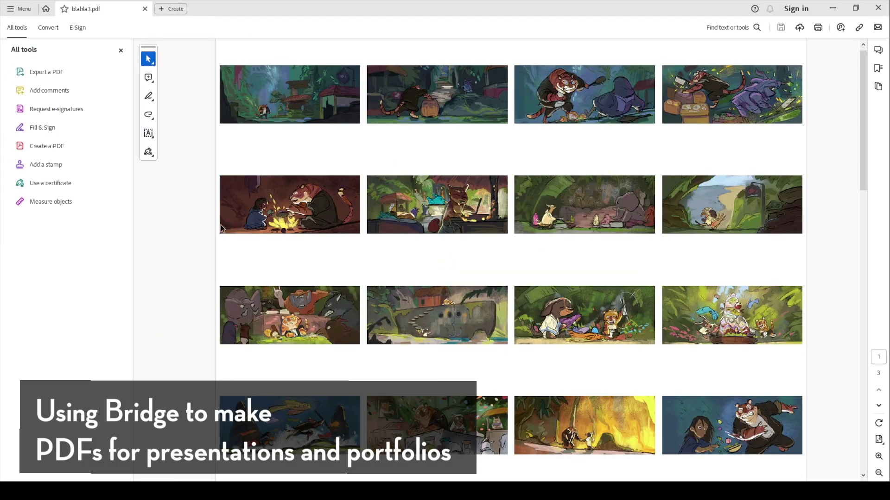
scroll(222, 227, "down", 2)
scroll(222, 226, "up", 2)
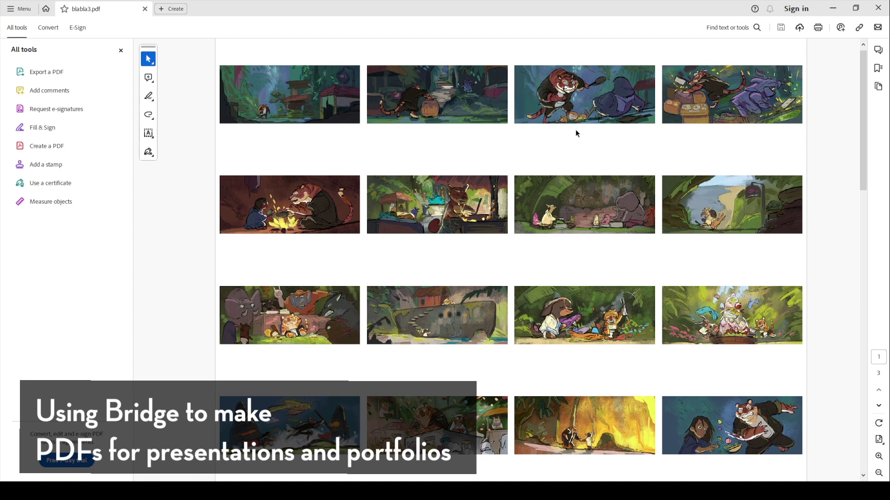
scroll(571, 132, "down", 4)
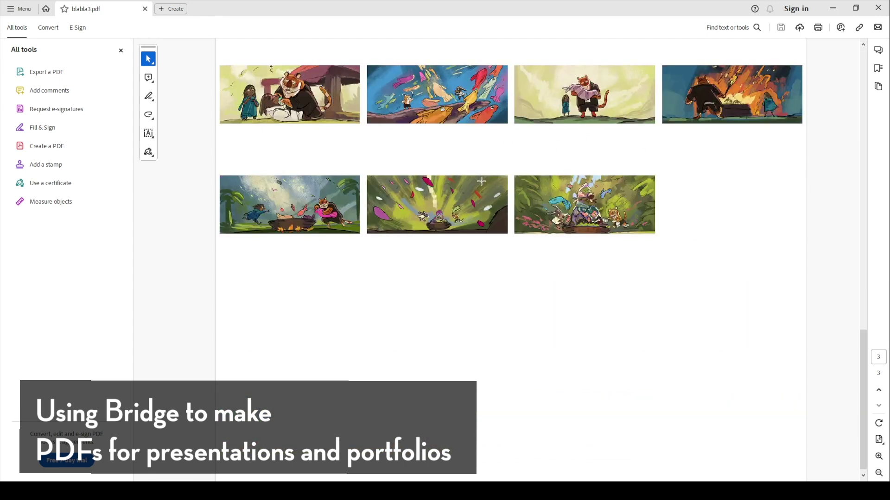
scroll(510, 190, "up", 4)
scroll(548, 195, "down", 4)
scroll(510, 185, "up", 4)
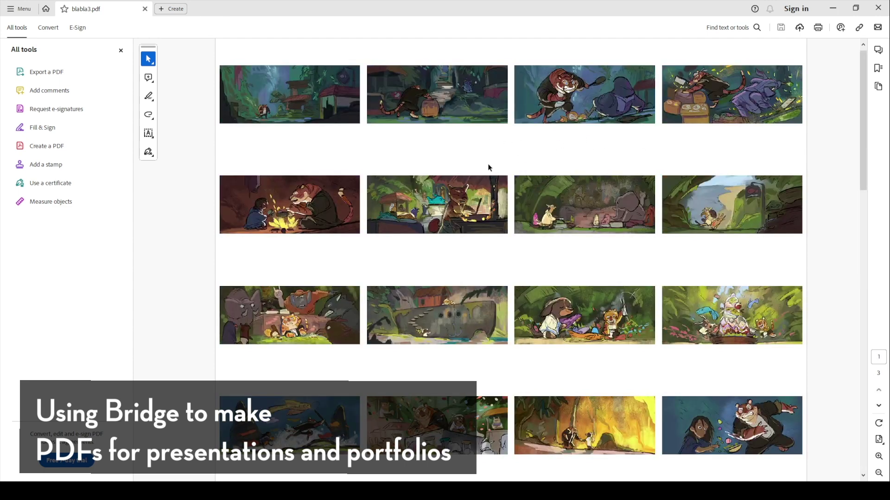
scroll(513, 154, "down", 4)
scroll(398, 136, "up", 4)
scroll(182, 127, "down", 4)
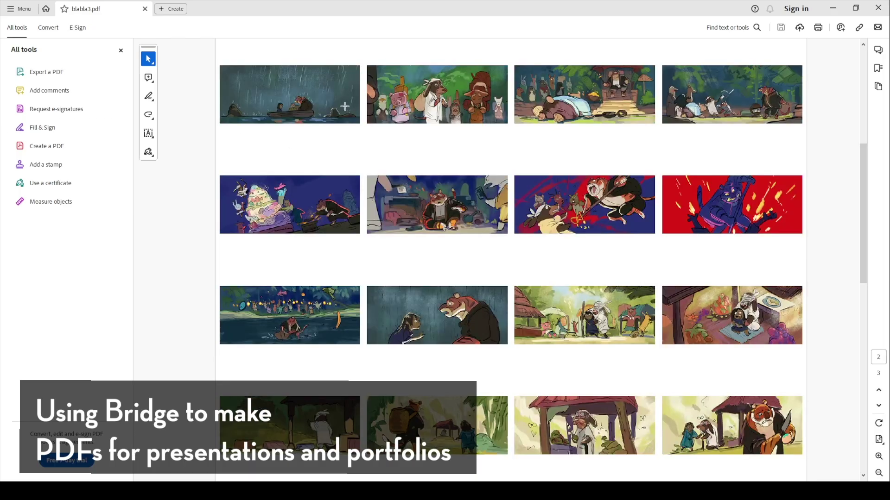
scroll(438, 172, "up", 4)
scroll(182, 140, "down", 4)
scroll(361, 150, "up", 4)
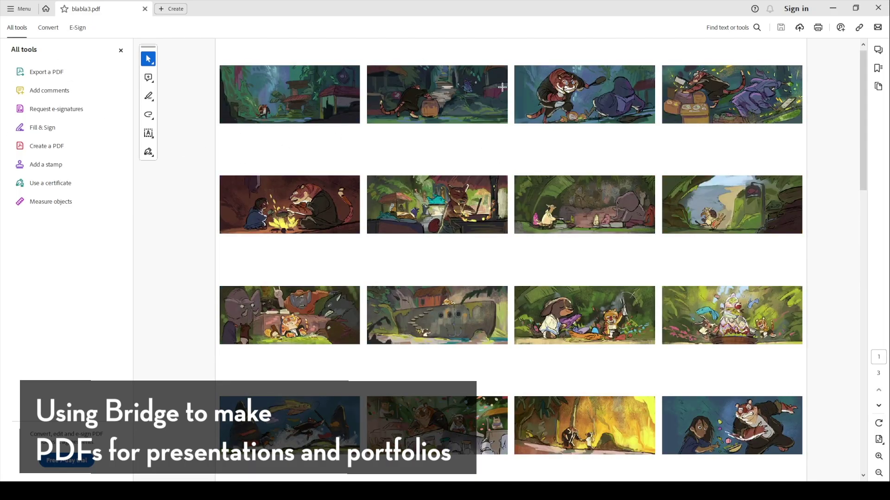
scroll(510, 116, "down", 6)
scroll(431, 144, "up", 6)
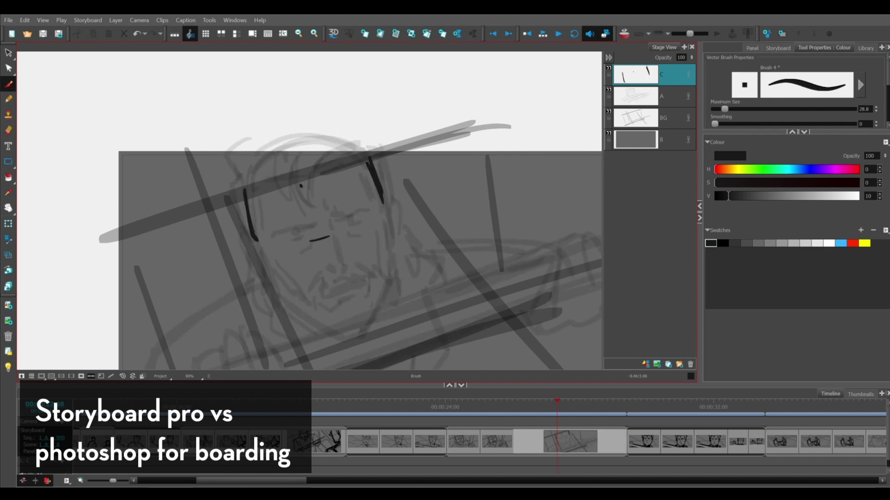
Step: In Storyboard Pro, ink the man's jawline, chin, nose, eyes and brows on layer C over the rough sketch with the black brush
left_click_drag(258, 251, 274, 292)
left_click_drag(386, 216, 394, 257)
left_click_drag(268, 285, 294, 296)
left_click_drag(384, 250, 377, 266)
left_click_drag(301, 300, 329, 314)
left_click_drag(321, 202, 320, 213)
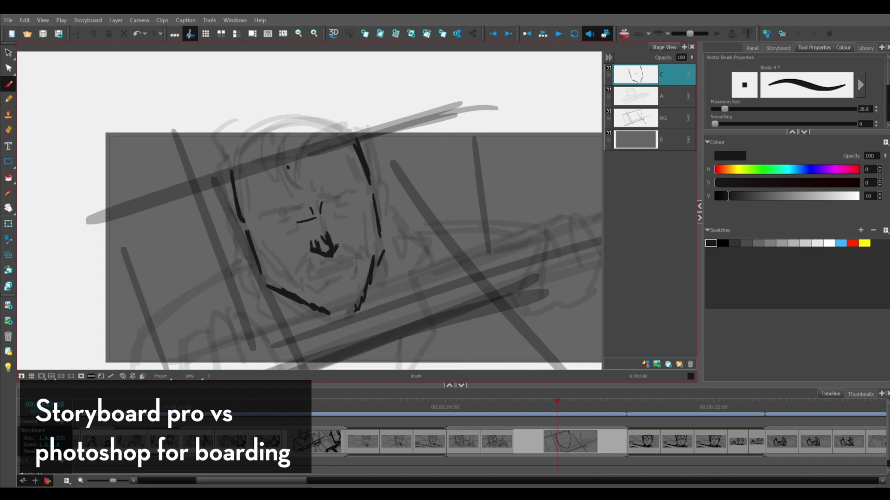
left_click_drag(257, 223, 286, 209)
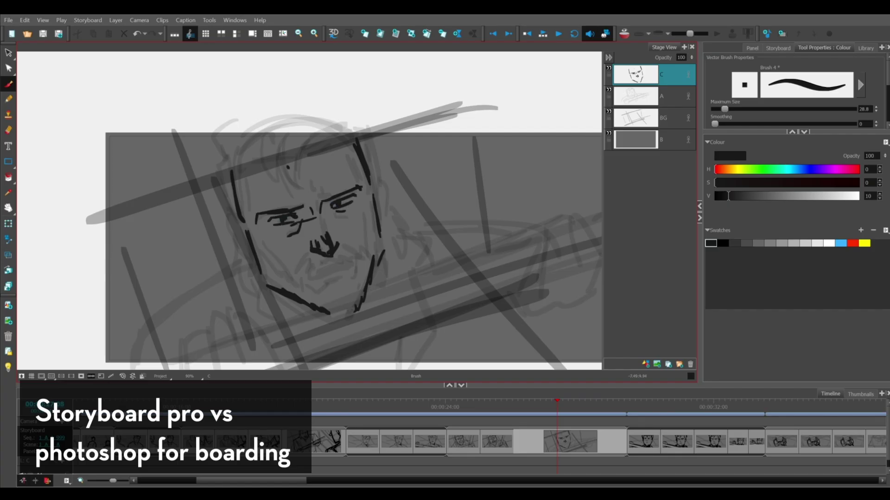
Step: Ink the man's hairline, forehead strands, ear, cheek contours and the creases beside his nose on layer C
left_click_drag(238, 166, 263, 159)
mouse_move(281, 153)
left_mouse_down()
mouse_move(283, 197)
mouse_move(291, 186)
left_mouse_up()
left_click_drag(370, 185, 379, 250)
left_click_drag(227, 217, 244, 250)
left_click_drag(251, 227, 268, 260)
left_click_drag(301, 226, 324, 219)
left_click_drag(306, 250, 292, 278)
left_click_drag(259, 258, 266, 281)
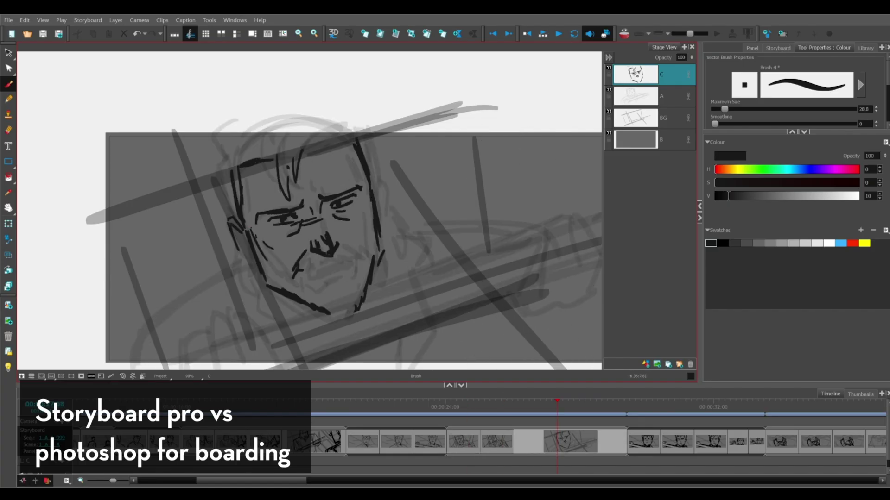
Step: Ink the mouth area and the outer contour of the hair on layer C, following the rough sketch
left_click_drag(335, 242, 369, 266)
left_click_drag(338, 260, 303, 275)
left_click_drag(217, 129, 230, 167)
left_click_drag(225, 157, 227, 216)
left_click_drag(237, 153, 273, 135)
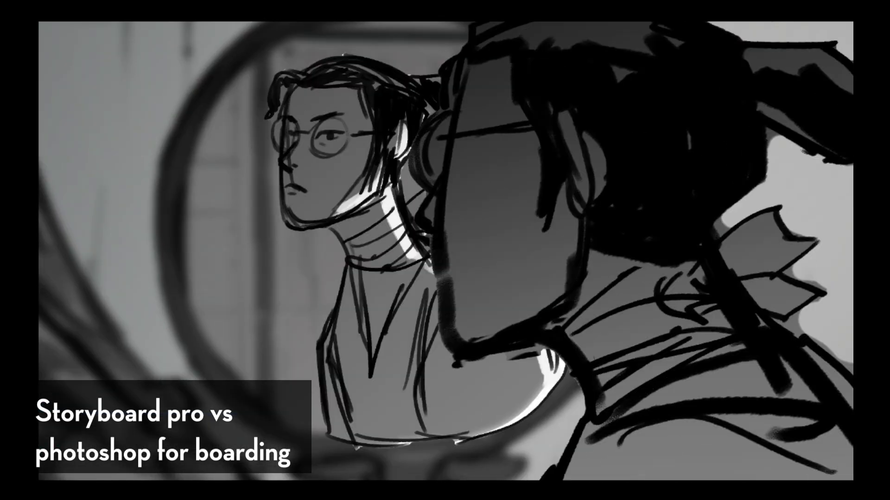